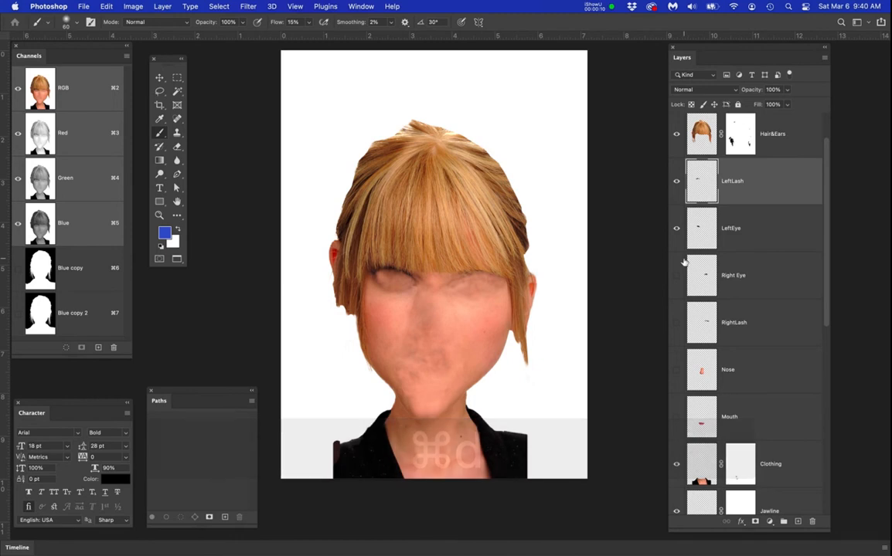
Hide the Hair&Ears, LeftLash and LeftEye layers.
{"action": "left_click", "coordinate": [676, 135]}
{"action": "left_click", "coordinate": [677, 136]}
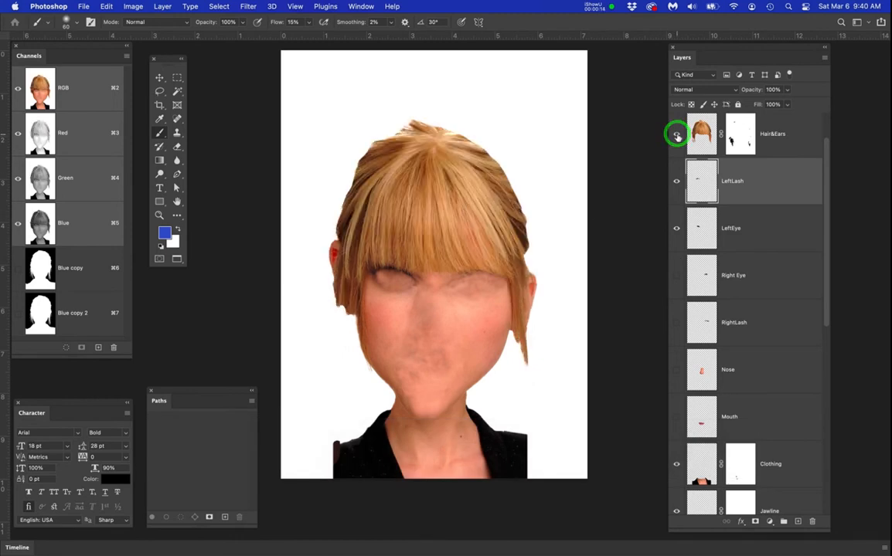
{"action": "left_click", "coordinate": [676, 136]}
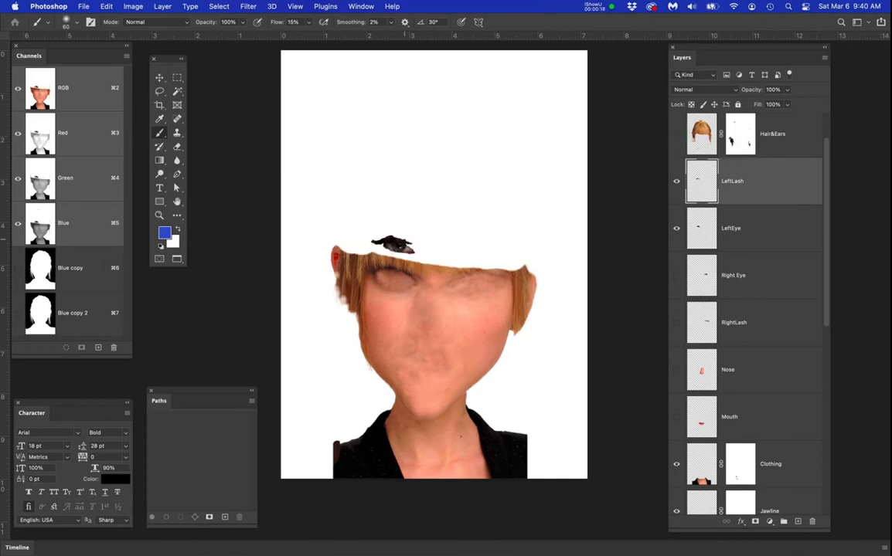
{"action": "left_click", "coordinate": [676, 229]}
{"action": "left_click", "coordinate": [676, 229]}
{"action": "left_click", "coordinate": [675, 181]}
{"action": "left_click", "coordinate": [675, 228]}
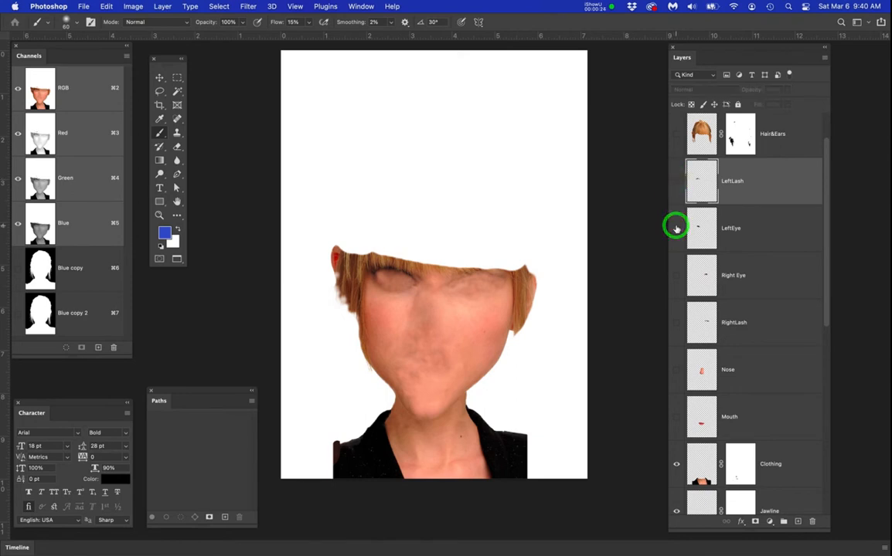
Show the LeftLash, LeftEye and Right Eye layers.
{"action": "scroll", "coordinate": [678, 217], "scroll_direction": "up", "scroll_amount": 1}
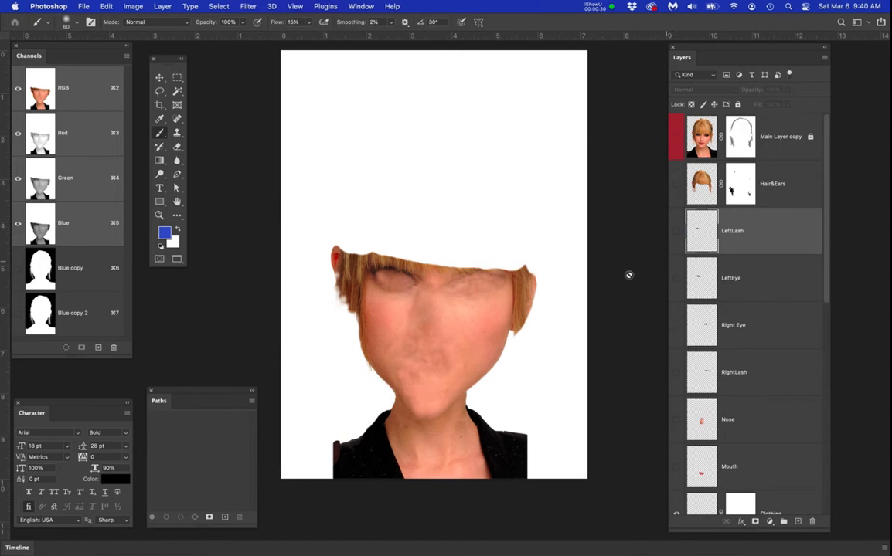
{"action": "left_click", "coordinate": [676, 231]}
{"action": "left_click", "coordinate": [677, 279]}
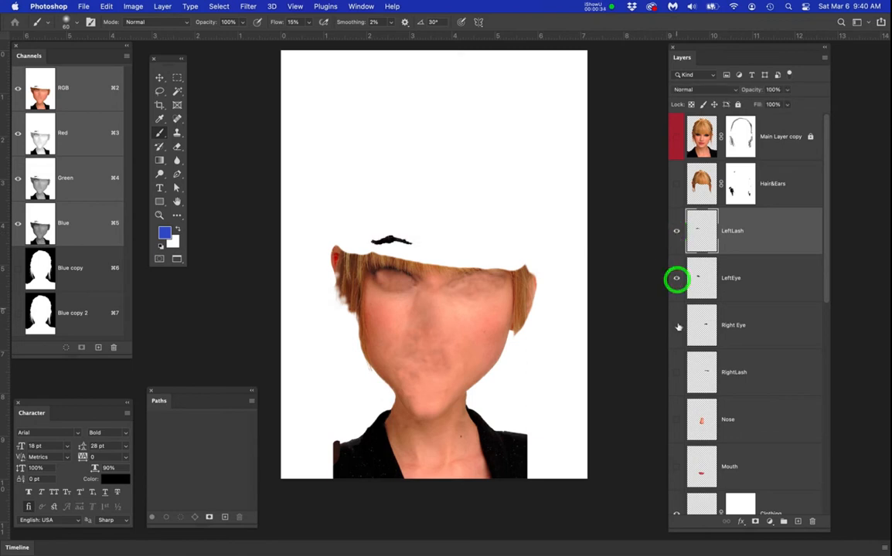
{"action": "left_click", "coordinate": [677, 327]}
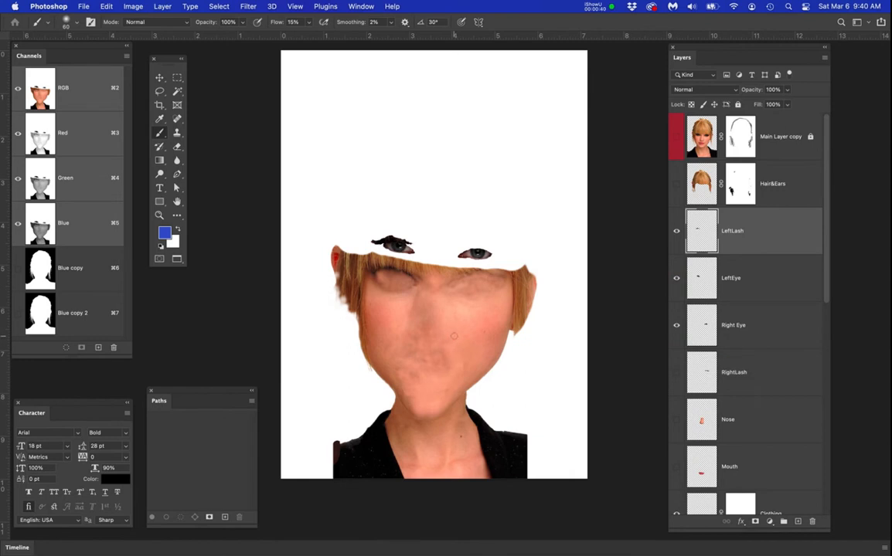
Toggle the Main Layer copy's visibility to compare the original eyes with the separate eye layers.
{"action": "left_click", "coordinate": [677, 135]}
{"action": "left_click", "coordinate": [676, 135]}
{"action": "left_click", "coordinate": [676, 135]}
{"action": "left_click", "coordinate": [676, 136]}
{"action": "left_click", "coordinate": [676, 136]}
{"action": "left_click", "coordinate": [676, 135]}
{"action": "left_click", "coordinate": [676, 135]}
{"action": "left_click", "coordinate": [676, 135]}
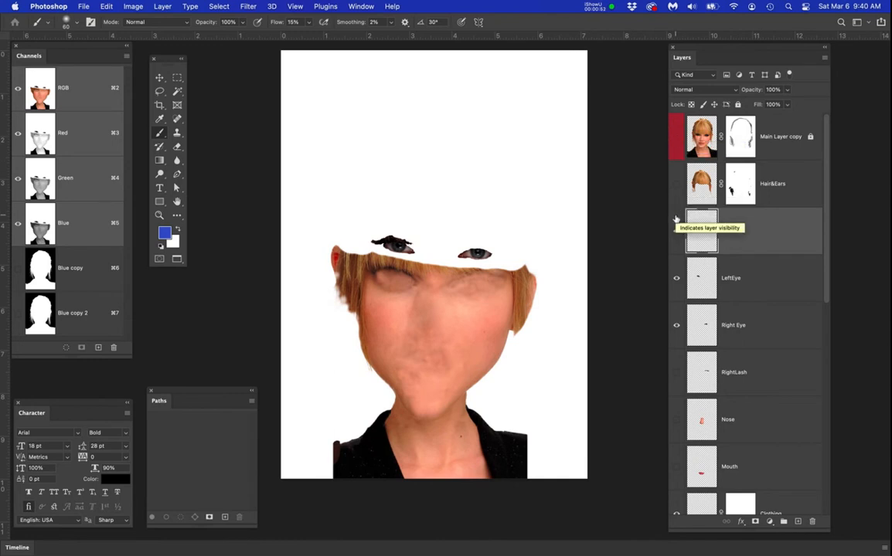
Show the RightLash, Nose and Mouth layers.
{"action": "left_click", "coordinate": [676, 372]}
{"action": "left_click", "coordinate": [676, 420]}
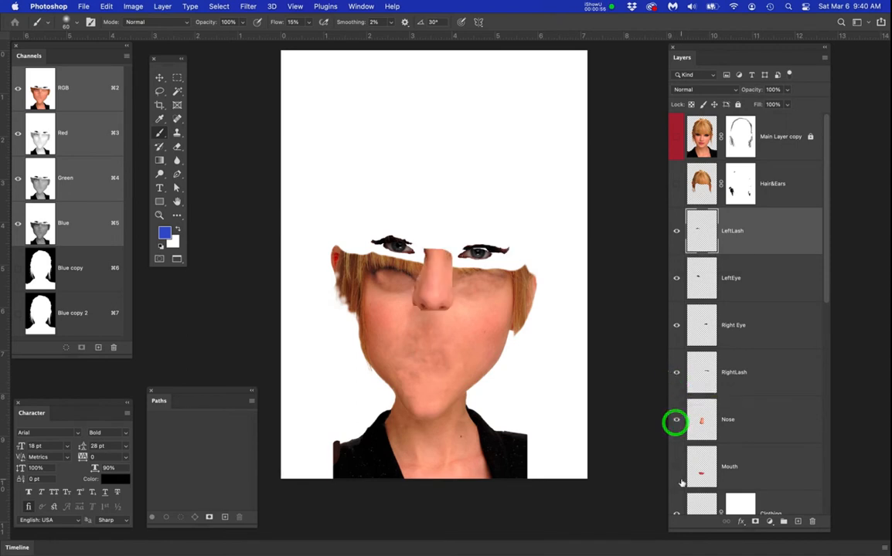
{"action": "left_click", "coordinate": [677, 467]}
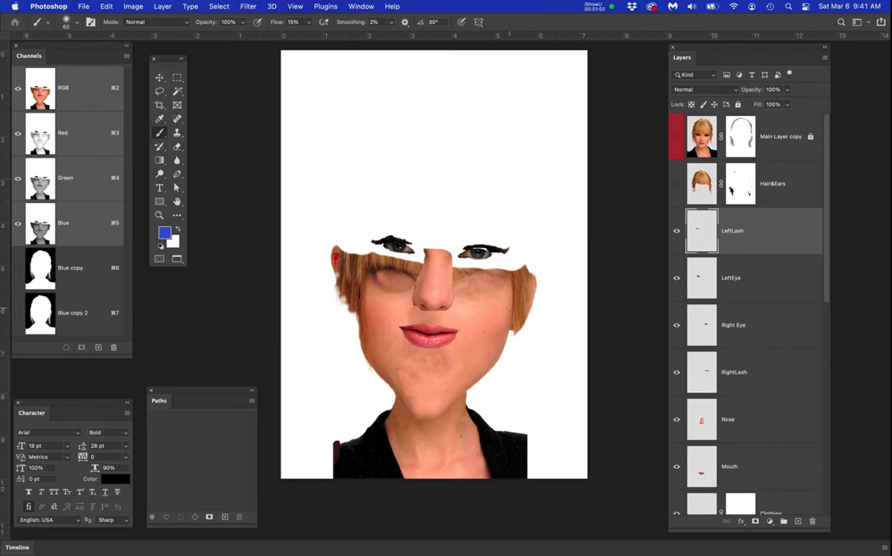
Compare the position of all facial feature layers with the original portrait by repeatedly showing and hiding the Main Layer copy.
{"action": "scroll", "coordinate": [510, 298], "scroll_direction": "up", "scroll_amount": 3}
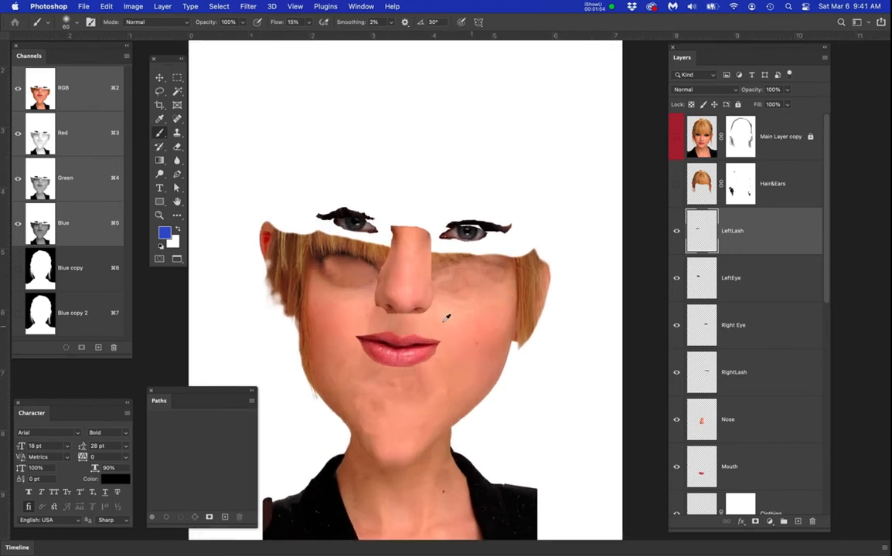
{"action": "scroll", "coordinate": [446, 317], "scroll_direction": "up", "scroll_amount": 1}
{"action": "scroll", "coordinate": [446, 317], "scroll_direction": "up", "scroll_amount": 1}
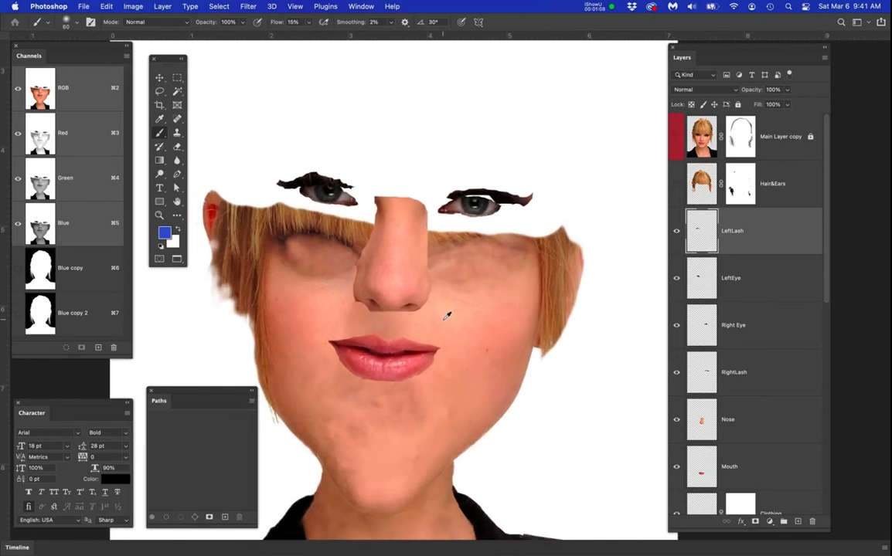
{"action": "scroll", "coordinate": [446, 317], "scroll_direction": "down", "scroll_amount": 1}
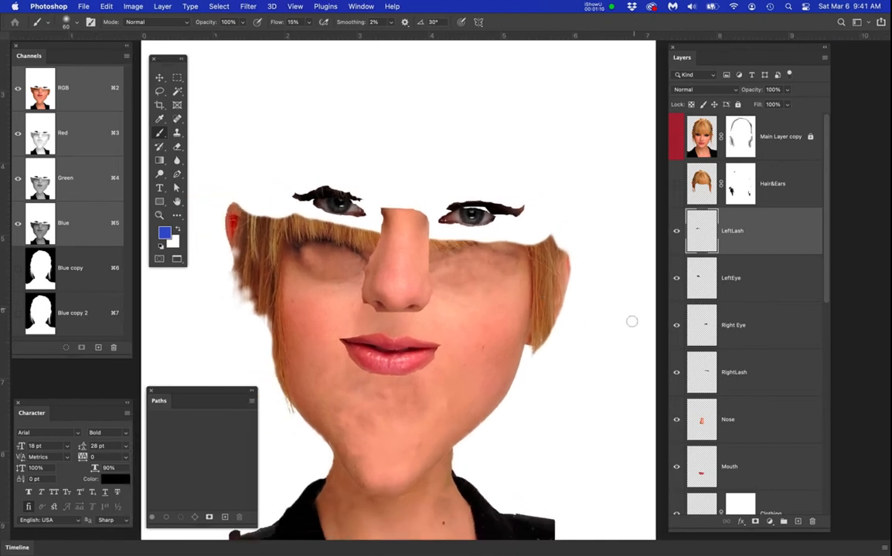
{"action": "left_click", "coordinate": [676, 137]}
{"action": "left_click", "coordinate": [676, 139]}
{"action": "left_click", "coordinate": [677, 139]}
{"action": "left_click", "coordinate": [676, 139]}
{"action": "left_click", "coordinate": [676, 139]}
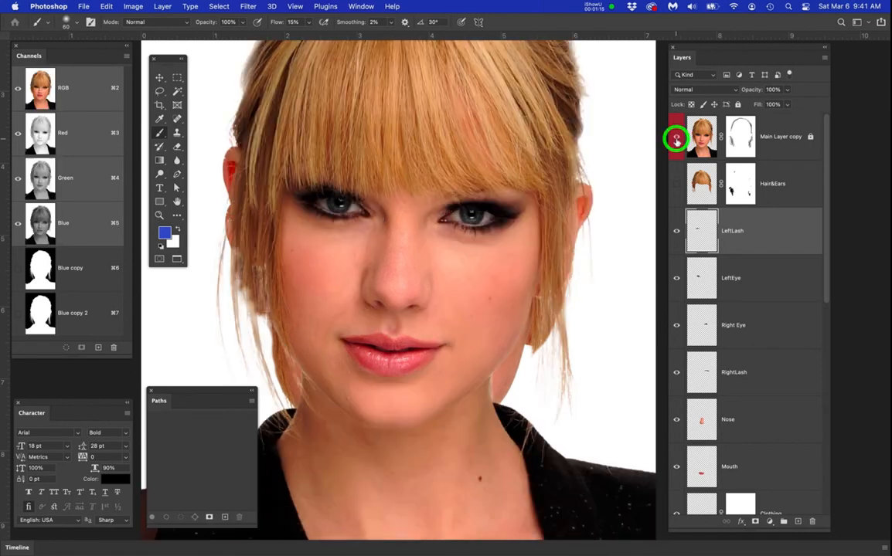
{"action": "left_click", "coordinate": [676, 139]}
{"action": "left_click", "coordinate": [676, 139]}
{"action": "left_click", "coordinate": [676, 139]}
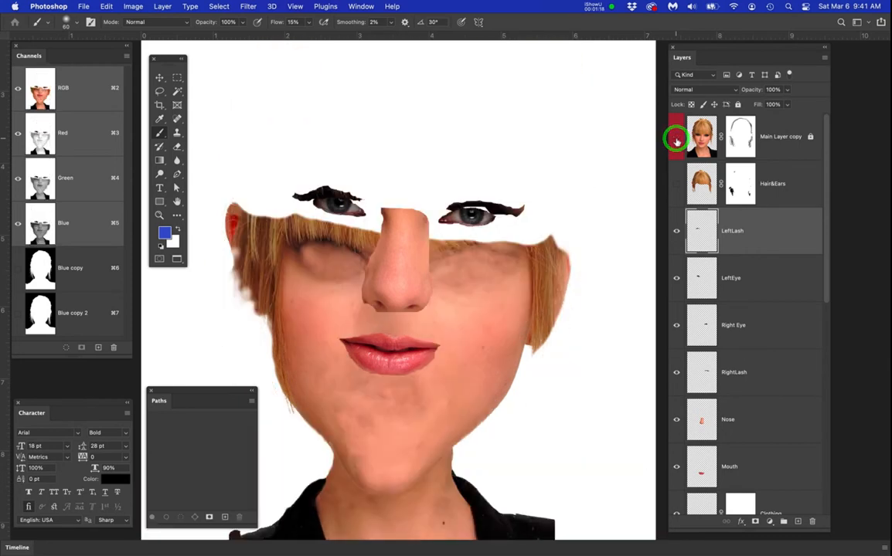
{"action": "left_click", "coordinate": [677, 139]}
{"action": "left_click", "coordinate": [677, 139]}
Select the LeftLash through Mouth layers and move them together about 1.05 in down onto the blank face.
{"action": "scroll", "coordinate": [788, 427], "scroll_direction": "down", "scroll_amount": 3}
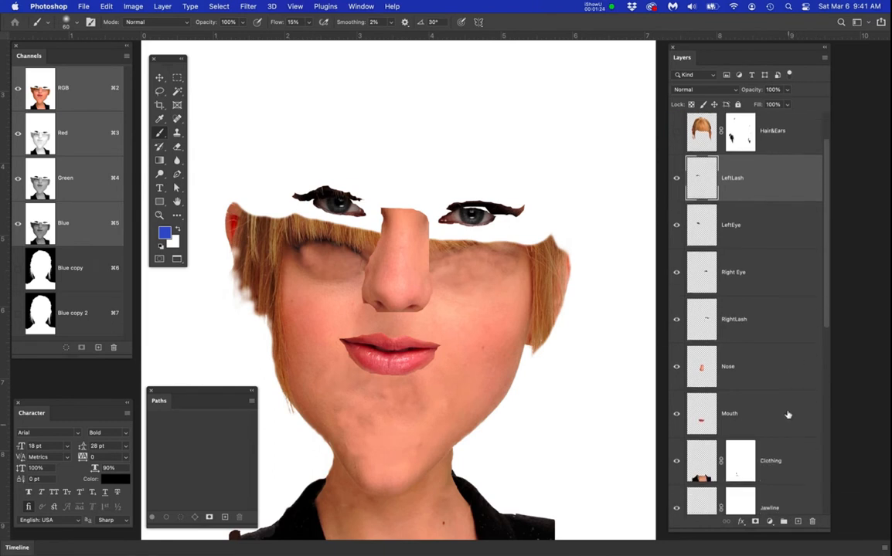
{"action": "left_click", "coordinate": [756, 180]}
{"action": "left_click", "coordinate": [779, 415], "text": "shift"}
{"action": "key", "text": "v"}
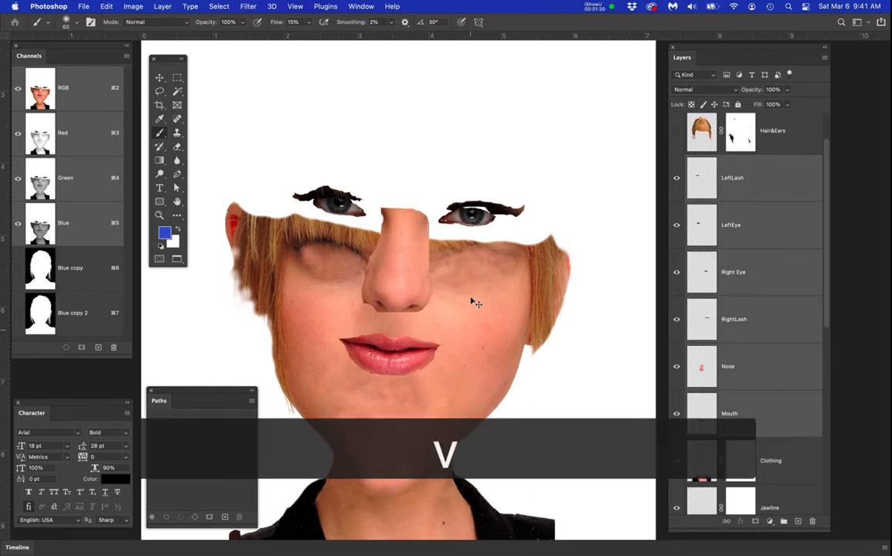
{"action": "left_click_drag", "start_coordinate": [474, 219], "coordinate": [469, 293]}
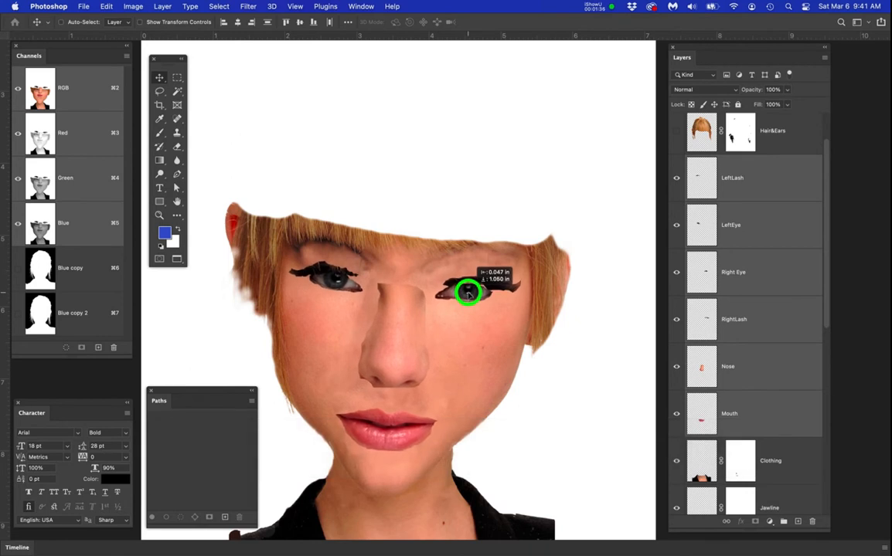
{"action": "left_click_drag", "start_coordinate": [468, 293], "coordinate": [470, 294]}
{"action": "scroll", "coordinate": [454, 305], "scroll_direction": "down", "scroll_amount": 1}
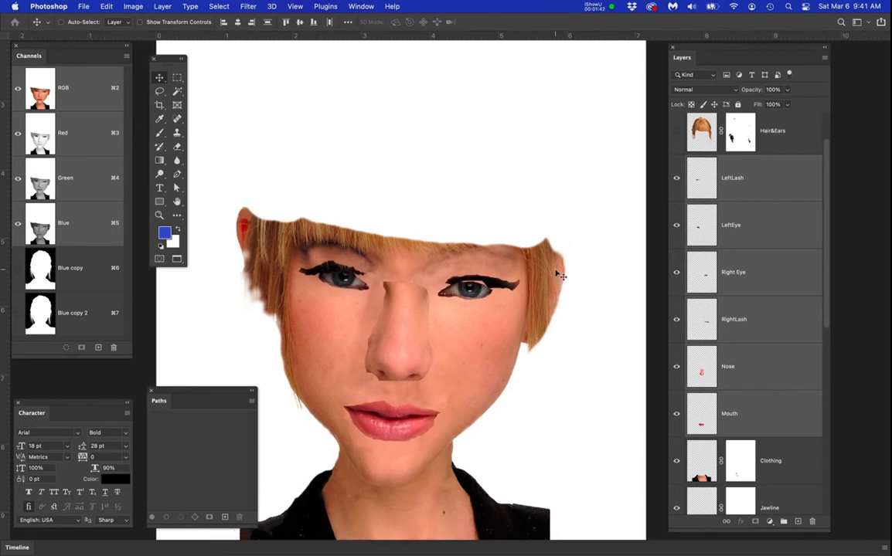
Toggle the Main Layer copy on and off to compare the lowered features with the original portrait.
{"action": "scroll", "coordinate": [718, 201], "scroll_direction": "up", "scroll_amount": 3}
{"action": "left_click", "coordinate": [676, 138]}
{"action": "left_click", "coordinate": [676, 139]}
{"action": "left_click", "coordinate": [675, 138]}
{"action": "left_click", "coordinate": [675, 139]}
{"action": "left_click", "coordinate": [675, 139]}
{"action": "left_click", "coordinate": [675, 139]}
{"action": "left_click", "coordinate": [675, 139]}
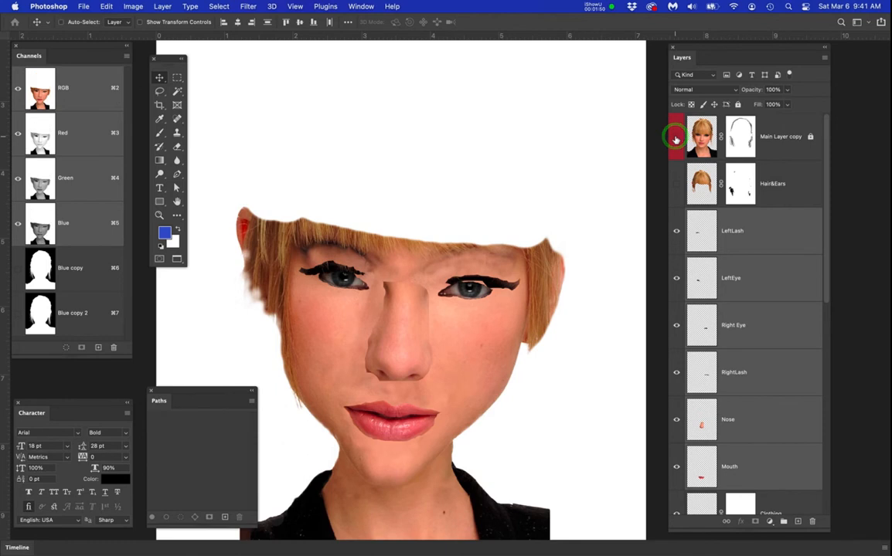
{"action": "left_click", "coordinate": [675, 138]}
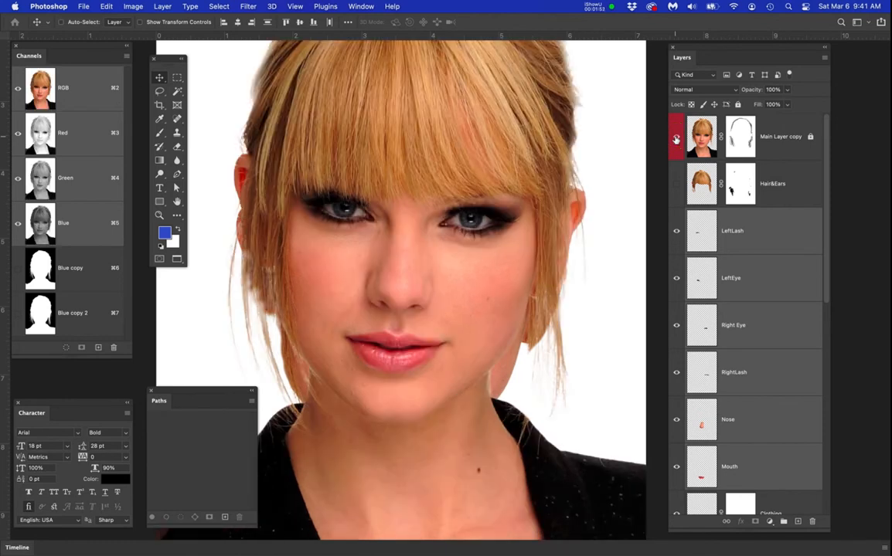
{"action": "left_click", "coordinate": [675, 138]}
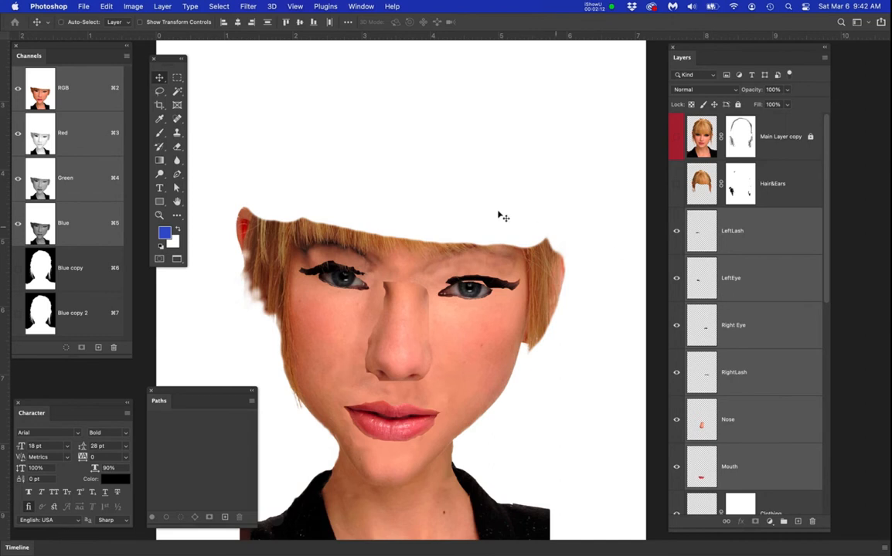
Revert the document to its last saved version.
{"action": "left_click", "coordinate": [85, 6]}
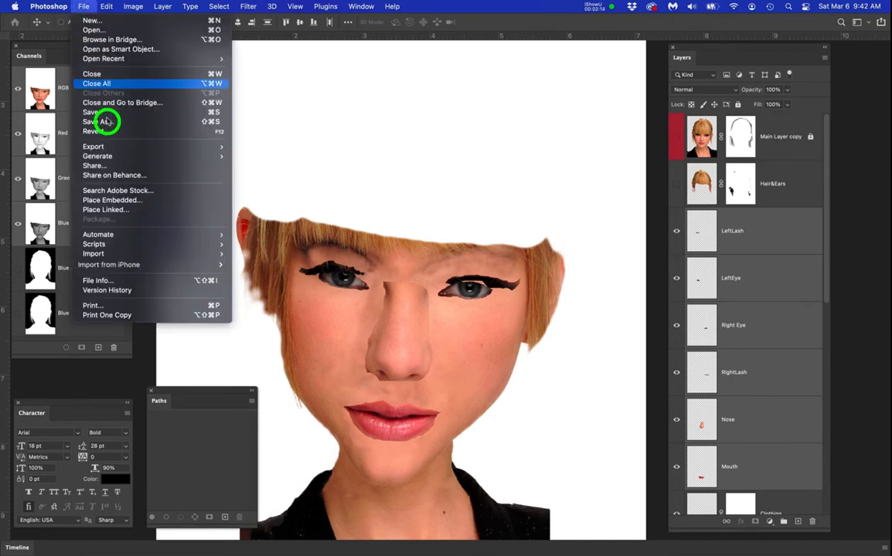
{"action": "left_click", "coordinate": [119, 132]}
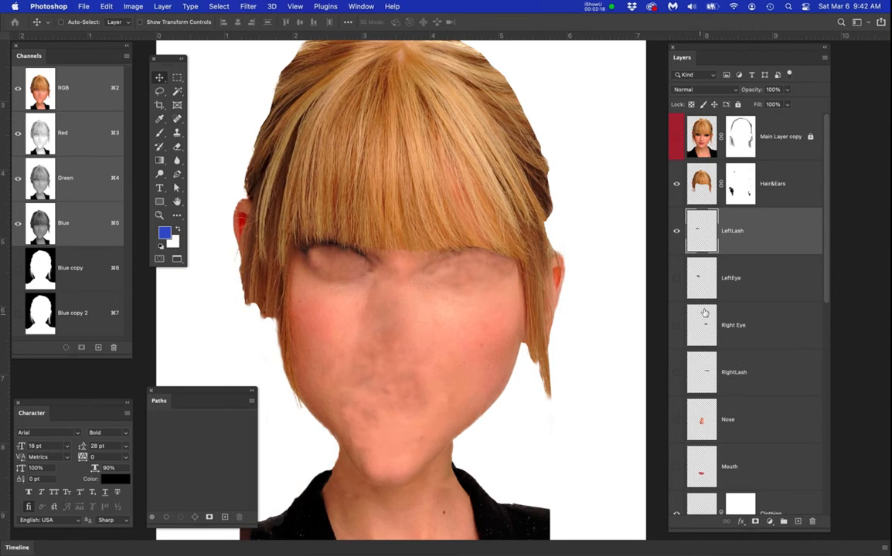
Show the Main Layer copy, unlock it and lower its opacity to 37%.
{"action": "scroll", "coordinate": [755, 444], "scroll_direction": "down", "scroll_amount": 1}
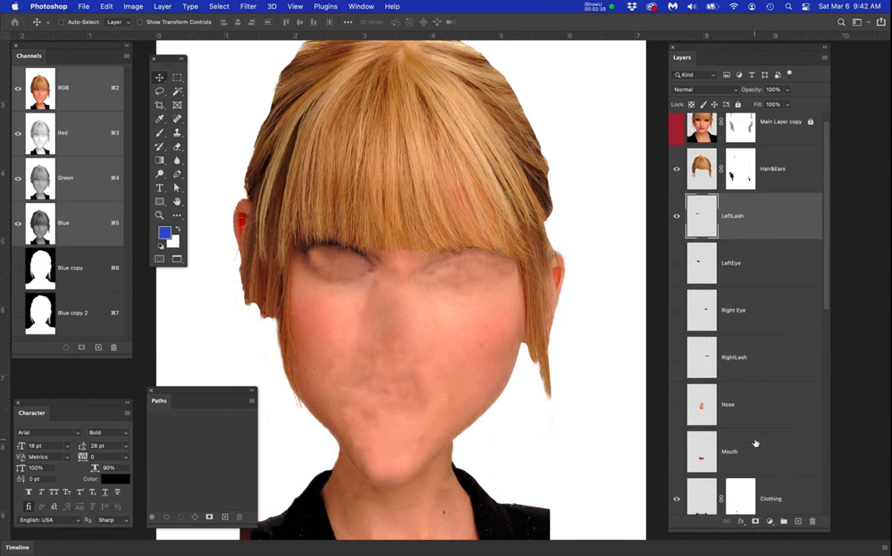
{"action": "scroll", "coordinate": [755, 442], "scroll_direction": "down", "scroll_amount": 10}
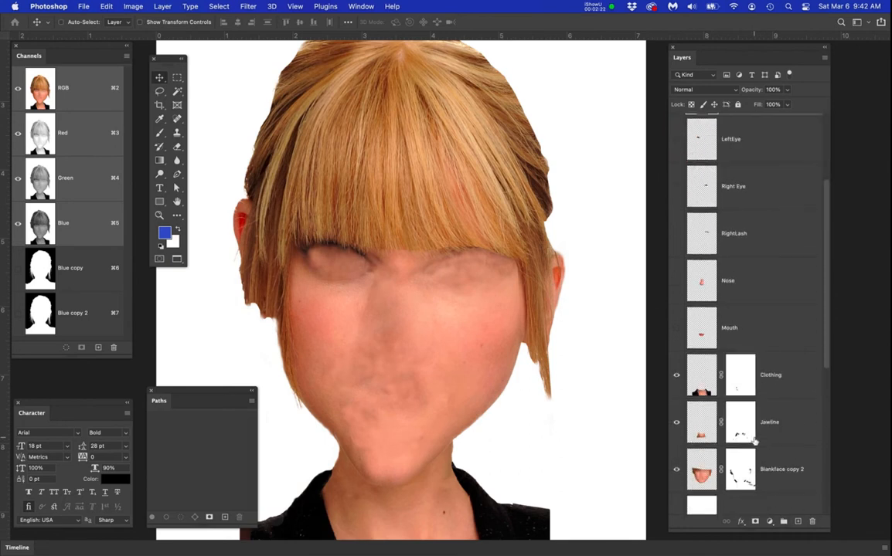
{"action": "scroll", "coordinate": [755, 433], "scroll_direction": "up", "scroll_amount": 10}
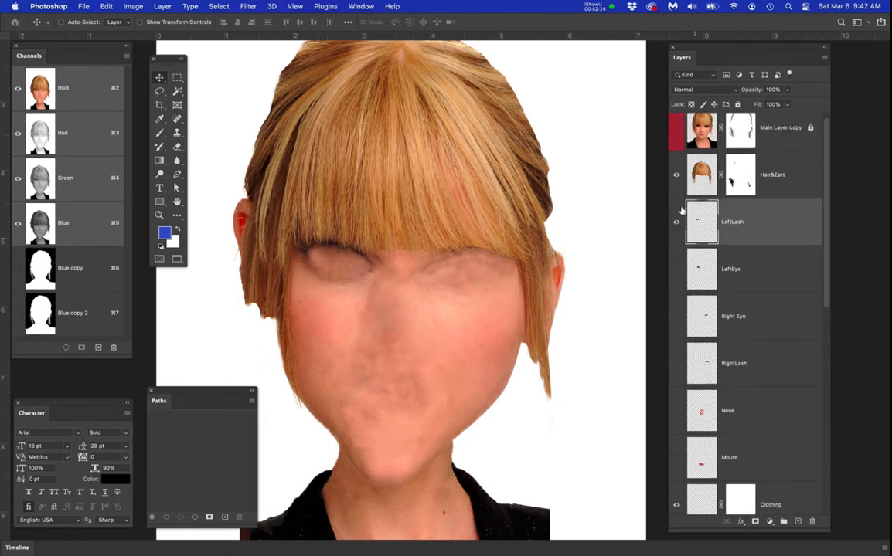
{"action": "left_click", "coordinate": [677, 133]}
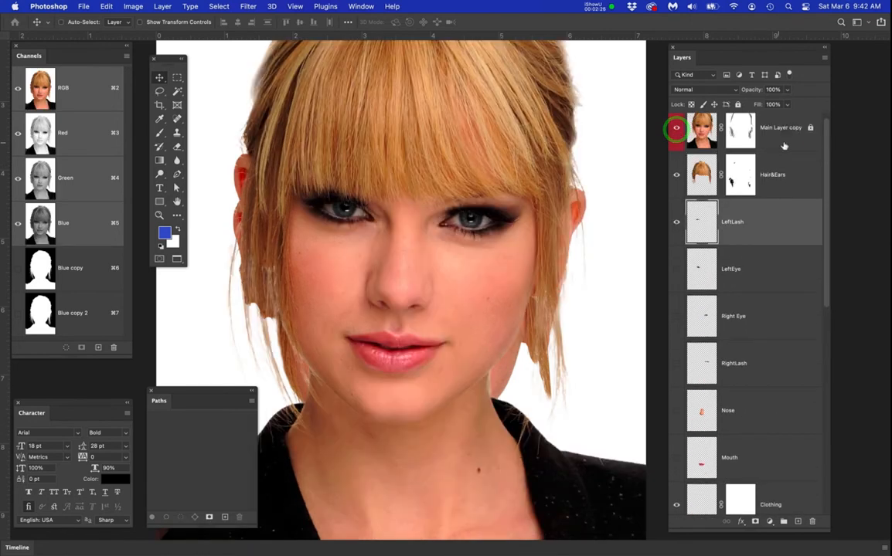
{"action": "left_click", "coordinate": [783, 138]}
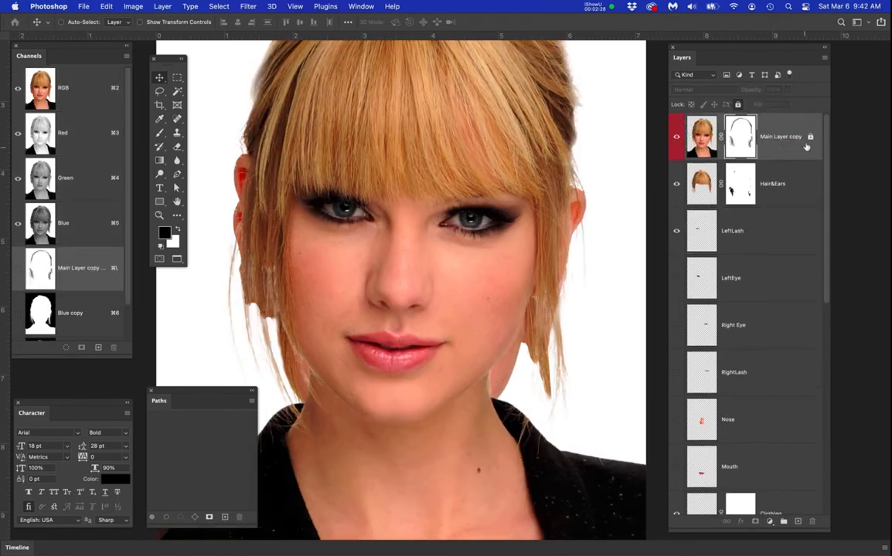
{"action": "left_click", "coordinate": [738, 105]}
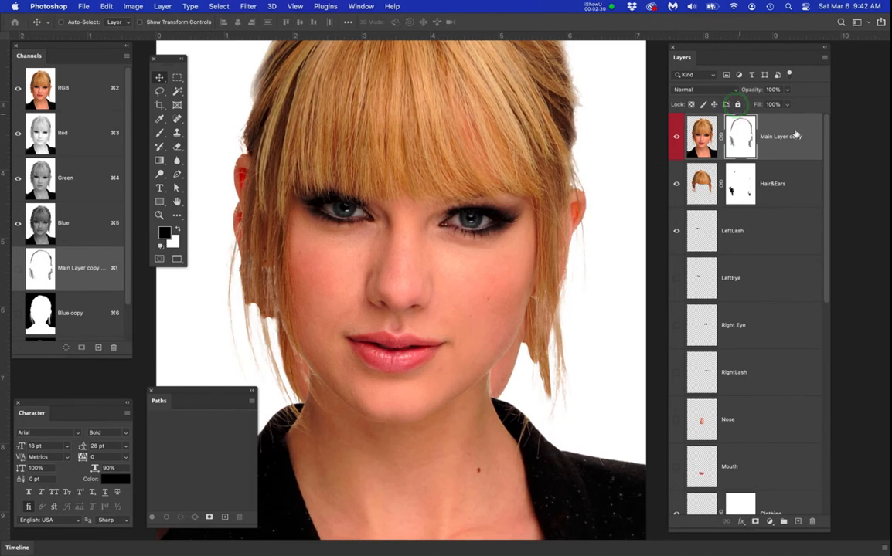
{"action": "left_click", "coordinate": [786, 90]}
{"action": "left_click_drag", "start_coordinate": [757, 101], "coordinate": [756, 104]}
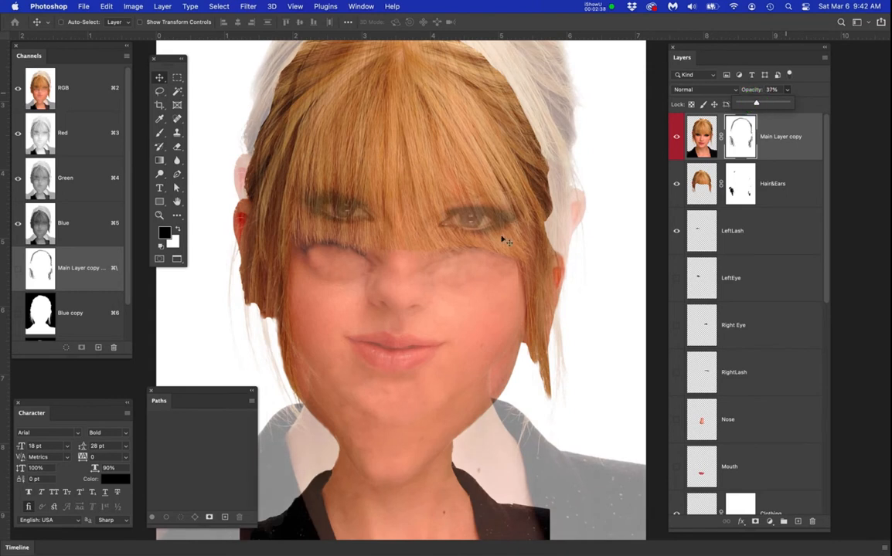
Move the Hair&Ears layer up and slightly right to line up with the faded original portrait's hair.
{"action": "scroll", "coordinate": [502, 239], "scroll_direction": "down", "scroll_amount": 2}
{"action": "left_click_drag", "start_coordinate": [464, 170], "coordinate": [444, 235]}
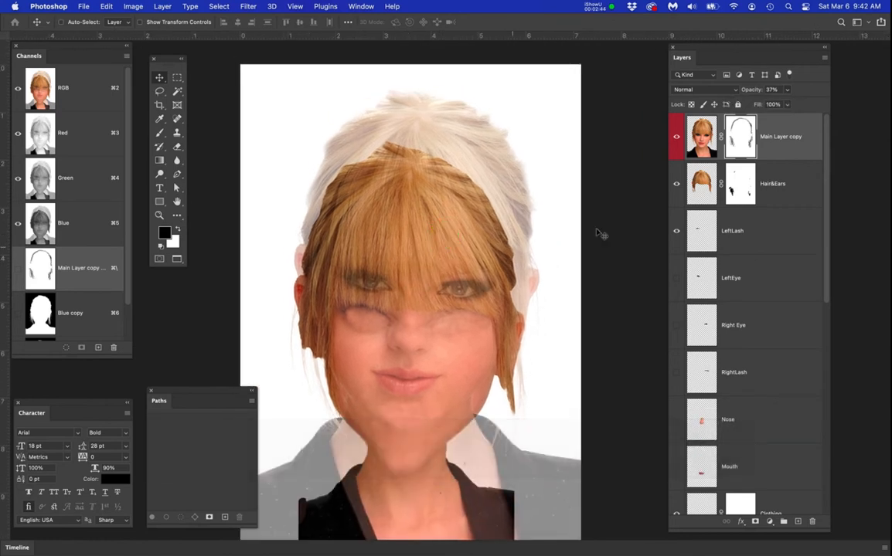
{"action": "left_click", "coordinate": [801, 188]}
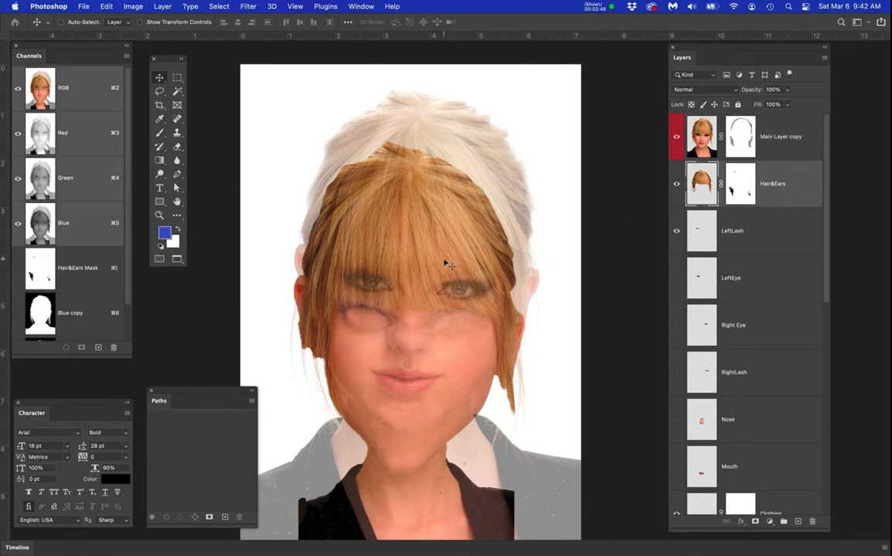
{"action": "key", "text": "v"}
{"action": "left_click_drag", "start_coordinate": [444, 205], "coordinate": [451, 178]}
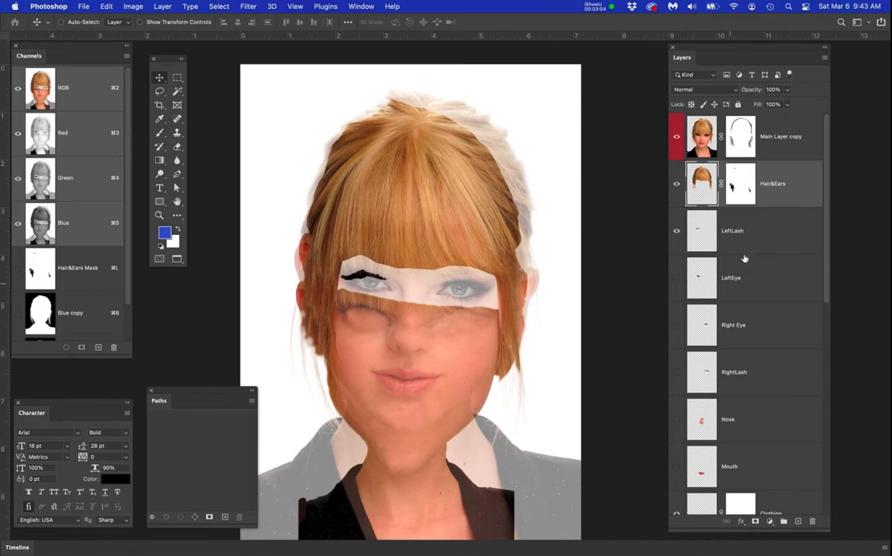
Show the LeftEye, Right Eye, RightLash, Nose and Mouth layers.
{"action": "scroll", "coordinate": [763, 258], "scroll_direction": "down", "scroll_amount": 2}
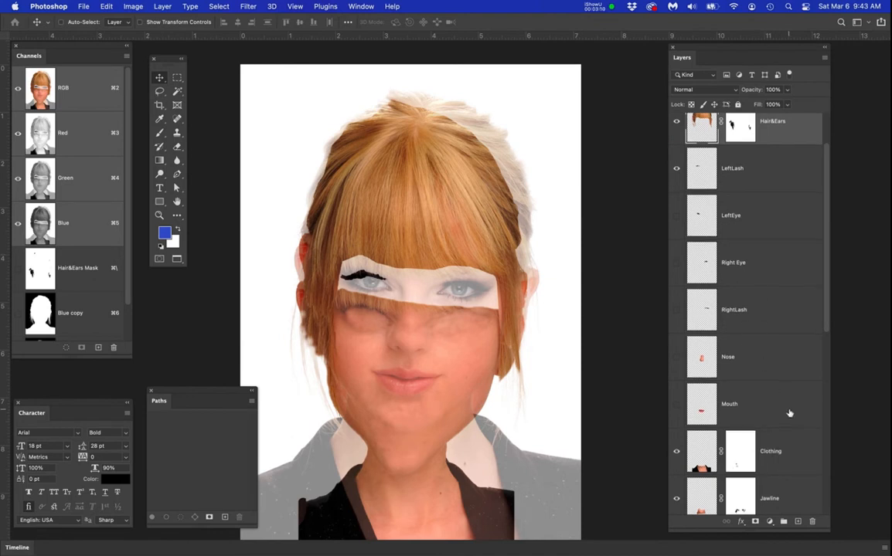
{"action": "left_click_drag", "start_coordinate": [677, 405], "coordinate": [678, 219]}
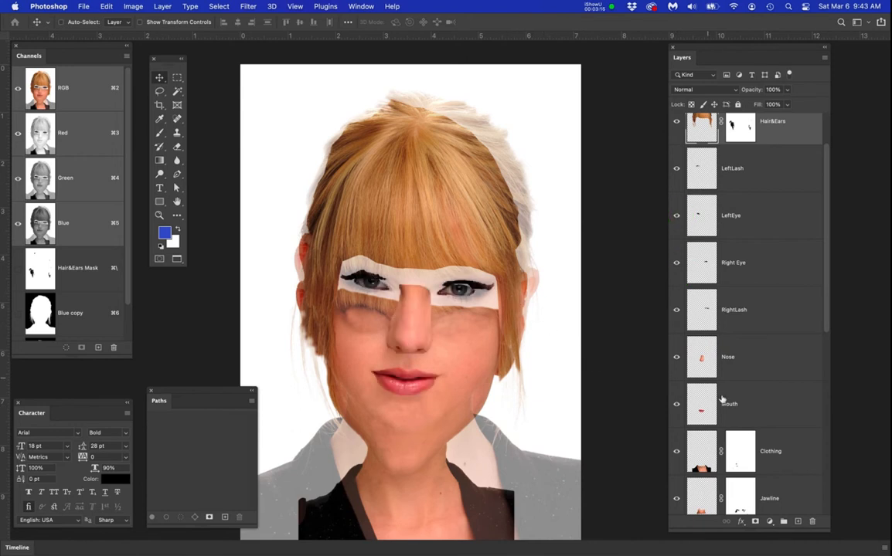
Toggle the Blankface copy 2 layer's visibility several times to check which part of the face it covers.
{"action": "scroll", "coordinate": [737, 422], "scroll_direction": "down", "scroll_amount": 5}
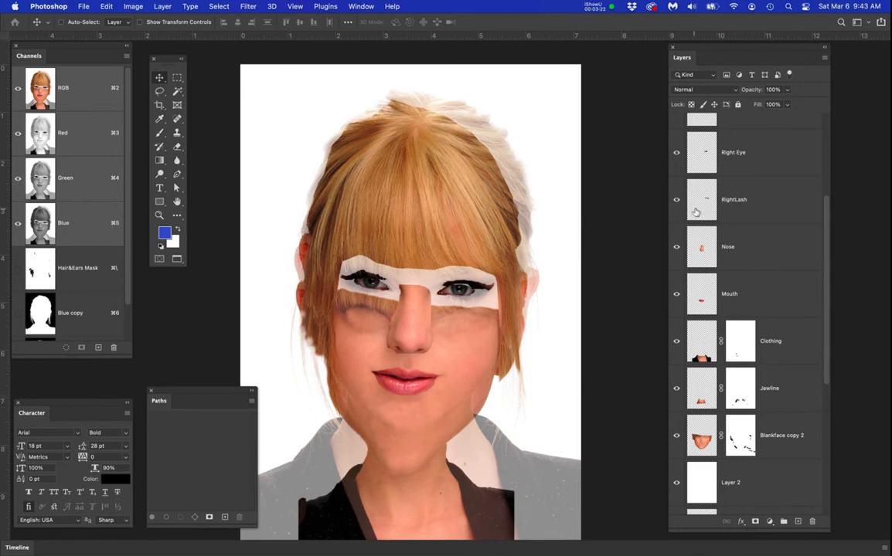
{"action": "left_click", "coordinate": [676, 437]}
{"action": "left_click", "coordinate": [676, 437]}
{"action": "left_click", "coordinate": [676, 436]}
{"action": "left_click", "coordinate": [677, 437]}
{"action": "left_click", "coordinate": [676, 437]}
{"action": "left_click", "coordinate": [677, 437]}
Move the Blankface copy 2 and Jawline layers up together to fill the area behind the eyes, and hide the Main Layer copy.
{"action": "left_click", "coordinate": [787, 435]}
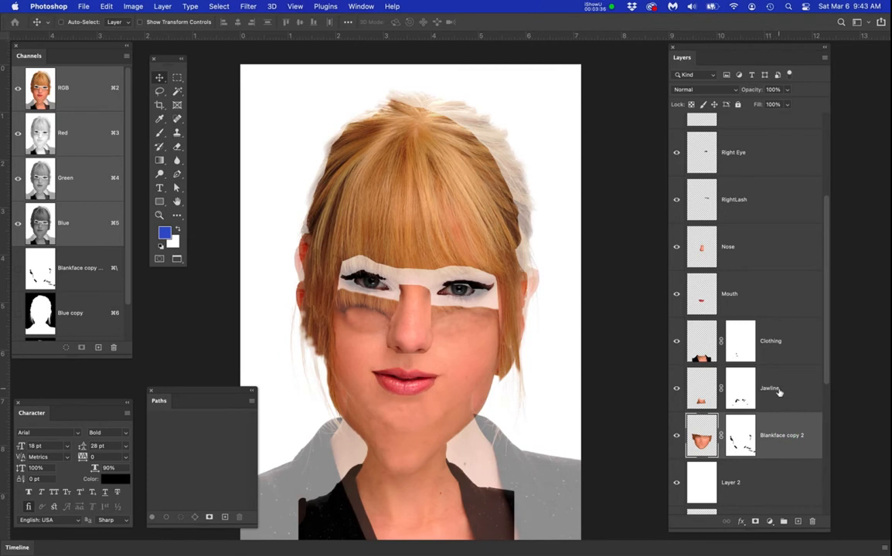
{"action": "left_click", "coordinate": [777, 390]}
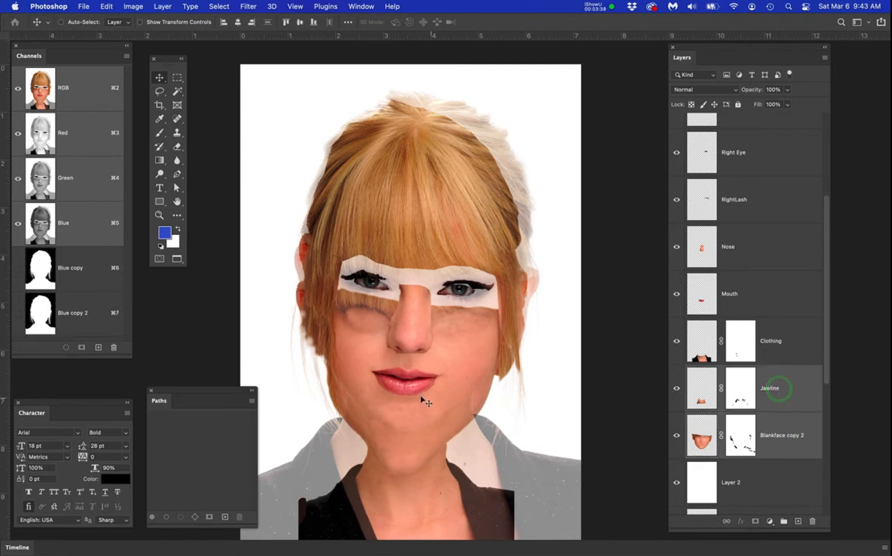
{"action": "left_click_drag", "start_coordinate": [431, 407], "coordinate": [464, 309]}
{"action": "key", "text": "space"}
{"action": "scroll", "coordinate": [719, 172], "scroll_direction": "up", "scroll_amount": 5}
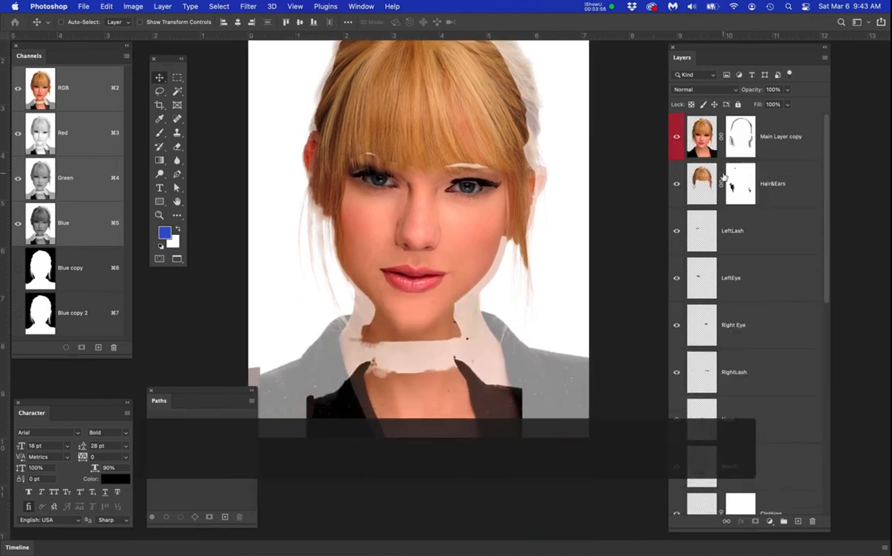
{"action": "left_click", "coordinate": [676, 137]}
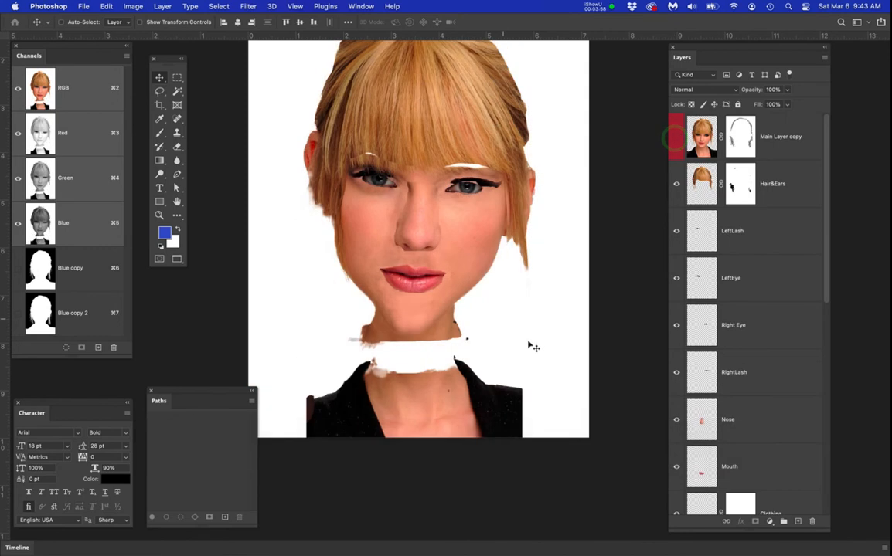
Move the Clothing layer up until the shoulders and neck meet the jawline and close the white gap.
{"action": "scroll", "coordinate": [706, 425], "scroll_direction": "down", "scroll_amount": 10}
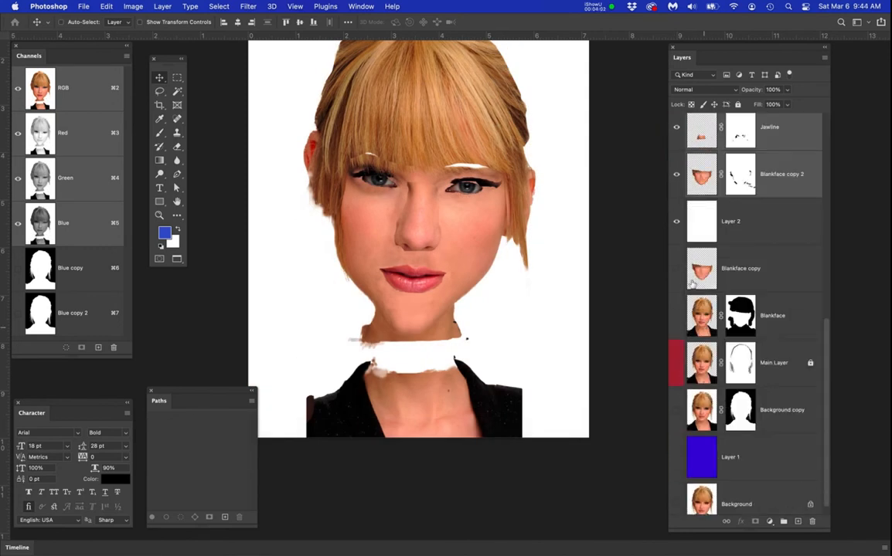
{"action": "scroll", "coordinate": [686, 253], "scroll_direction": "up", "scroll_amount": 3}
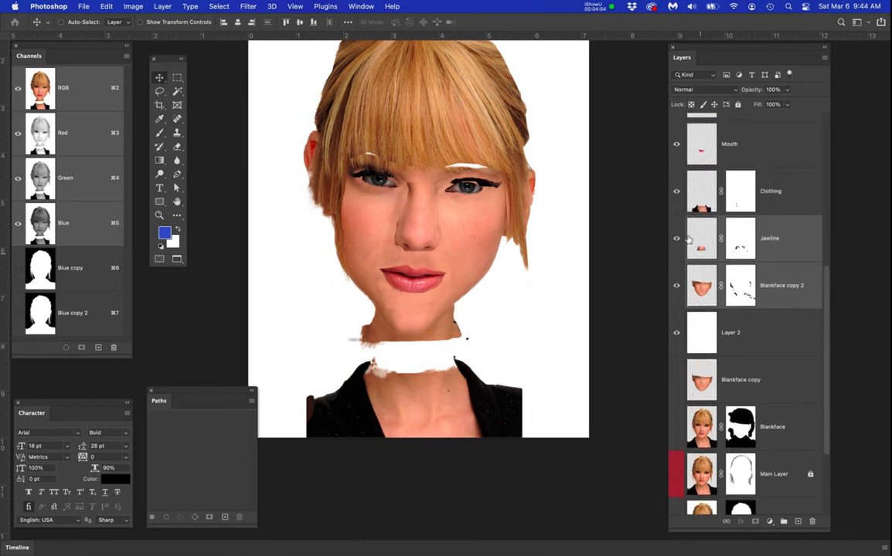
{"action": "left_click", "coordinate": [779, 192]}
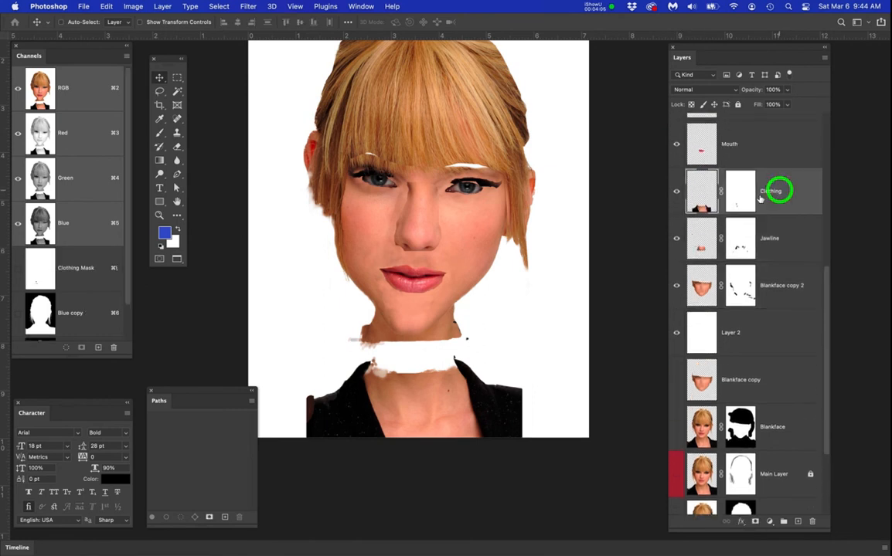
{"action": "left_click", "coordinate": [704, 191]}
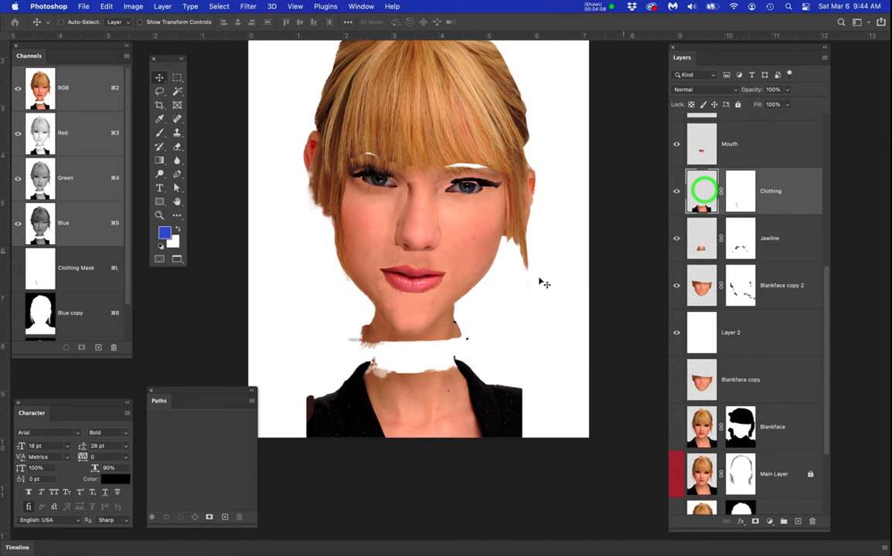
{"action": "key", "text": "v"}
{"action": "left_click", "coordinate": [468, 397]}
{"action": "left_click_drag", "start_coordinate": [468, 397], "coordinate": [466, 361]}
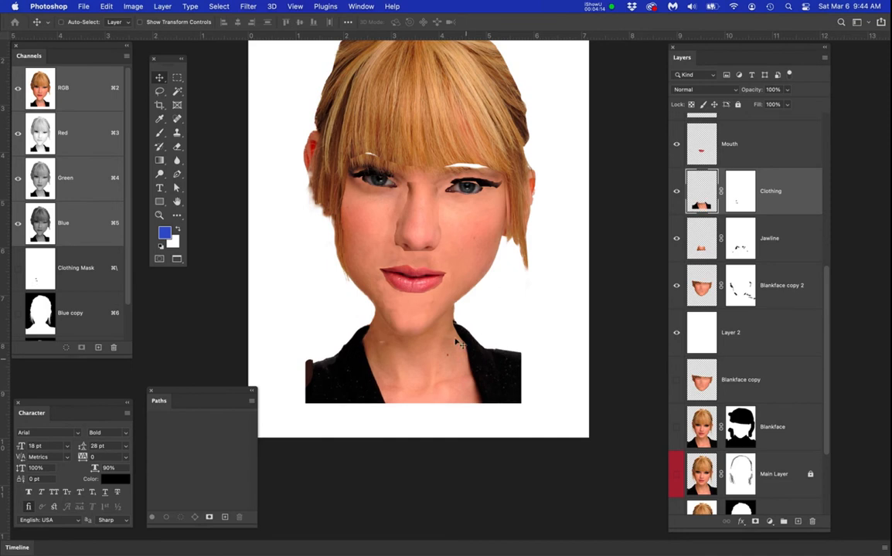
Nudge the Hair&Ears layer down slightly so the bangs cover the white gaps above both eyes.
{"action": "scroll", "coordinate": [410, 283], "scroll_direction": "up", "scroll_amount": 5}
{"action": "scroll", "coordinate": [412, 282], "scroll_direction": "down", "scroll_amount": 4}
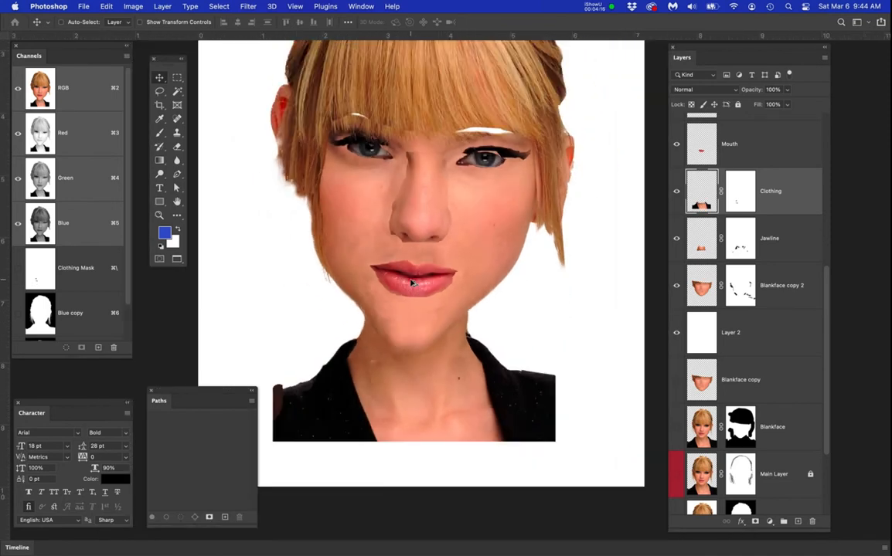
{"action": "key", "text": "space"}
{"action": "left_click_drag", "start_coordinate": [422, 286], "coordinate": [435, 334]}
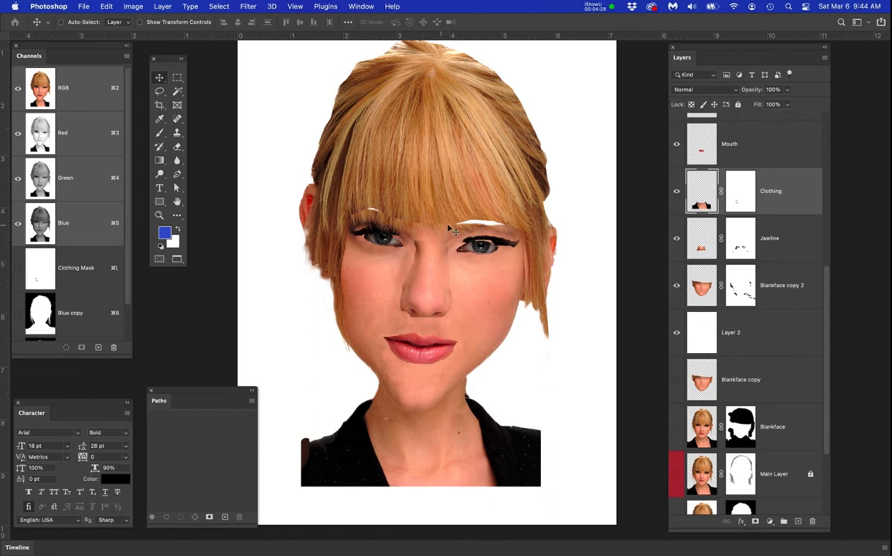
{"action": "scroll", "coordinate": [459, 226], "scroll_direction": "down", "scroll_amount": 1}
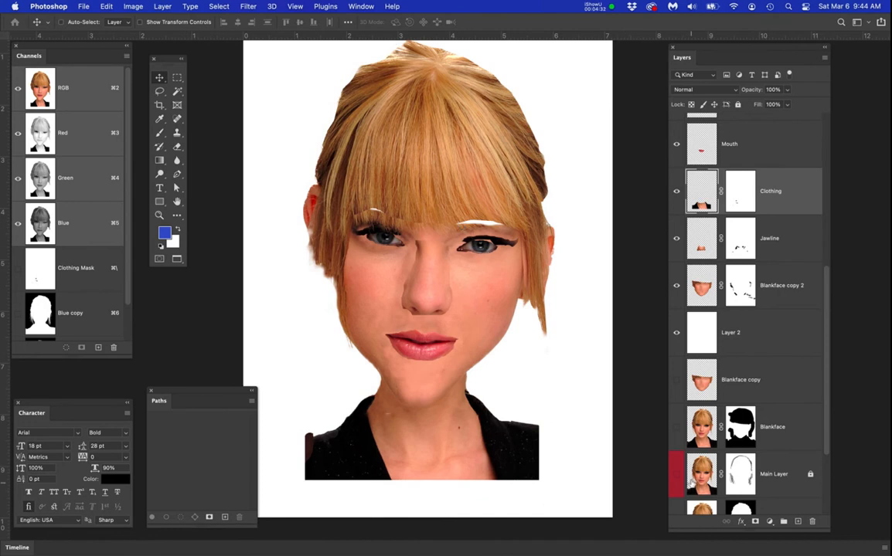
{"action": "scroll", "coordinate": [751, 247], "scroll_direction": "up", "scroll_amount": 3}
{"action": "scroll", "coordinate": [751, 247], "scroll_direction": "up", "scroll_amount": 4}
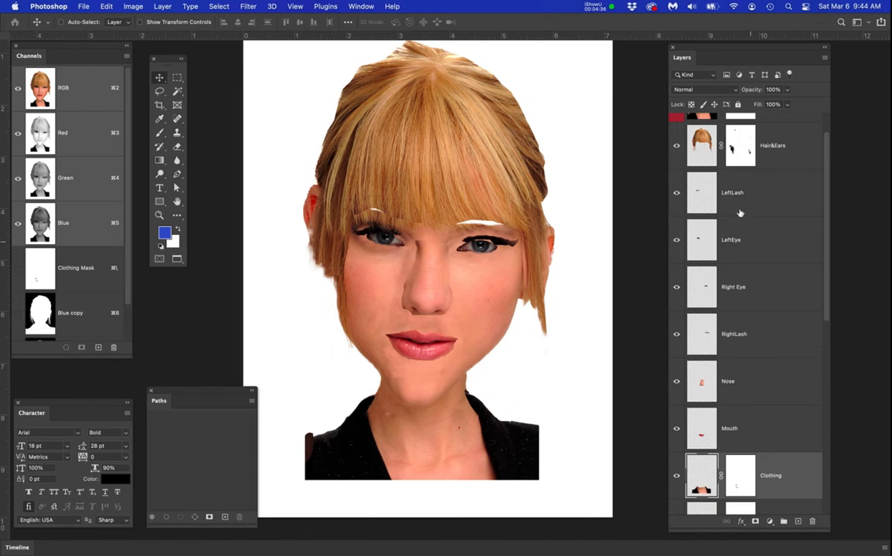
{"action": "left_click", "coordinate": [695, 146]}
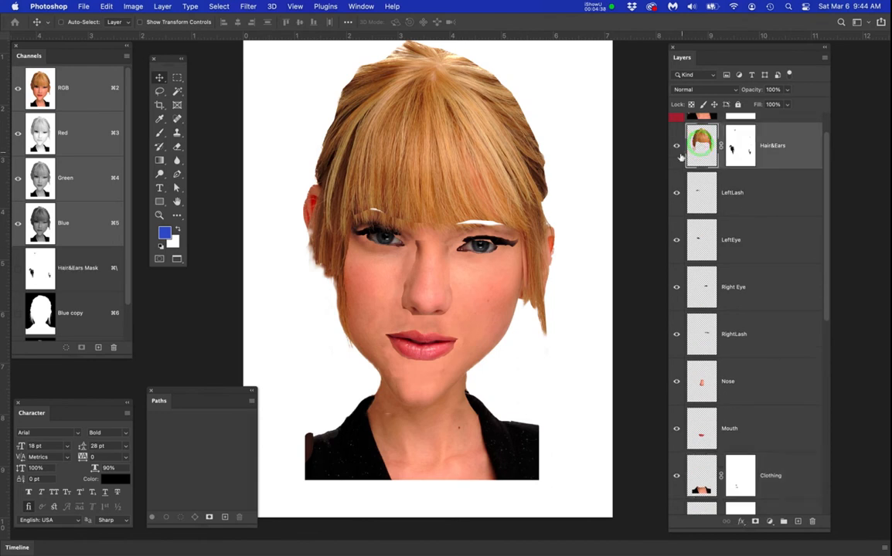
{"action": "scroll", "coordinate": [442, 232], "scroll_direction": "up", "scroll_amount": 2}
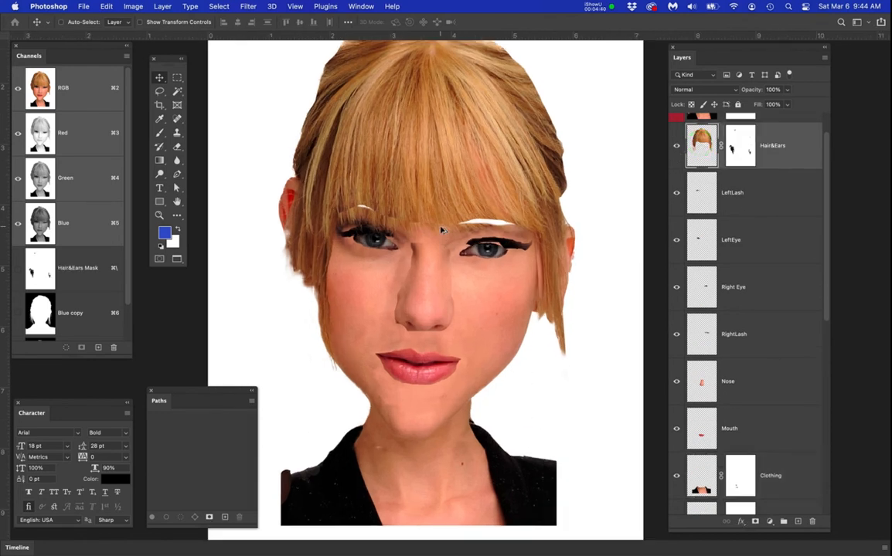
{"action": "left_click", "coordinate": [701, 144]}
{"action": "left_click_drag", "start_coordinate": [497, 185], "coordinate": [496, 193]}
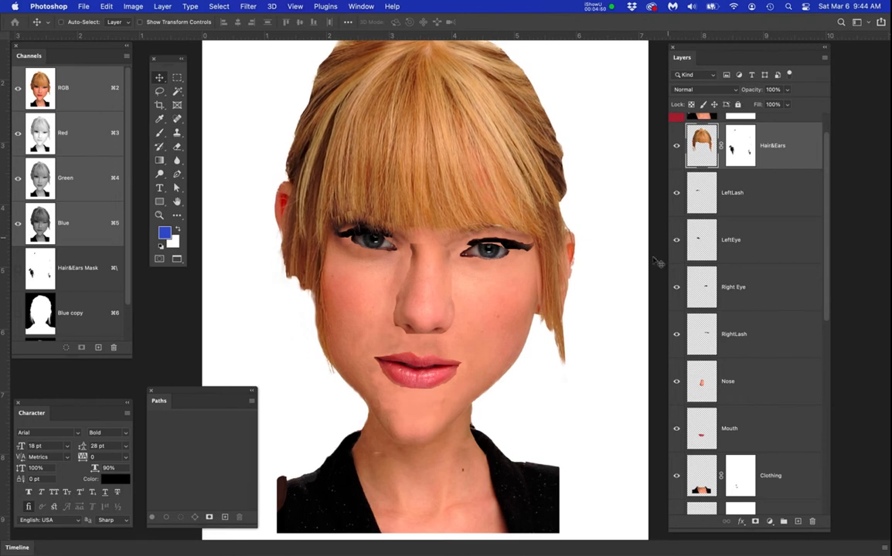
Toggle the Main Layer copy's visibility to compare the assembled caricature with the faded original portrait, leaving the layer shown.
{"action": "scroll", "coordinate": [530, 254], "scroll_direction": "up", "scroll_amount": 2}
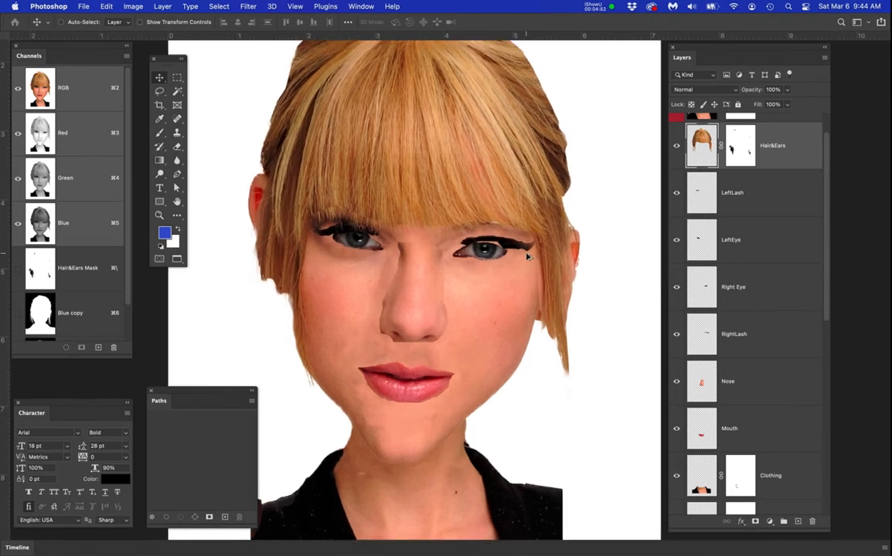
{"action": "scroll", "coordinate": [716, 153], "scroll_direction": "up", "scroll_amount": 2}
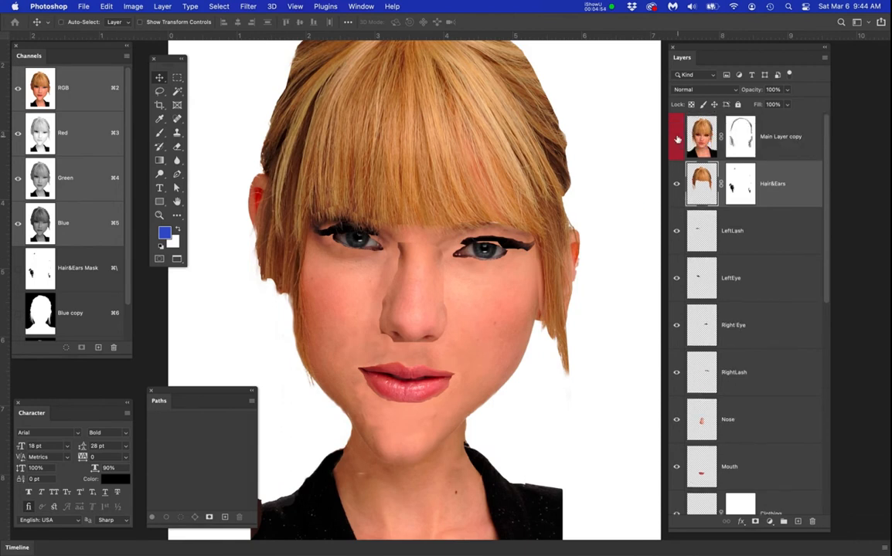
{"action": "left_click", "coordinate": [676, 137]}
{"action": "left_click", "coordinate": [676, 138]}
{"action": "left_click", "coordinate": [676, 138]}
{"action": "left_click", "coordinate": [676, 137]}
{"action": "left_click", "coordinate": [677, 137]}
Raise the Main Layer copy to full opacity, lock it, and compare it with the caricature beneath.
{"action": "left_click", "coordinate": [796, 137]}
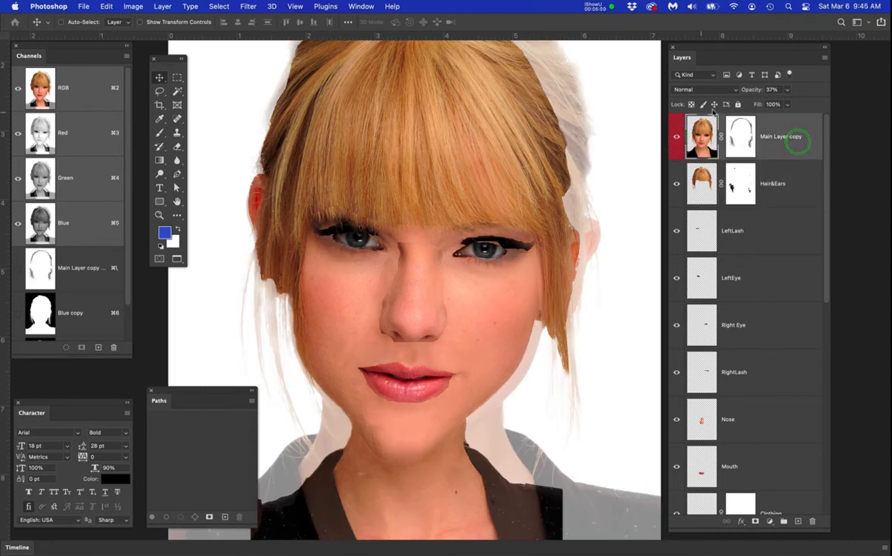
{"action": "left_click", "coordinate": [787, 91]}
{"action": "left_click_drag", "start_coordinate": [783, 104], "coordinate": [833, 115]}
{"action": "left_click", "coordinate": [737, 105]}
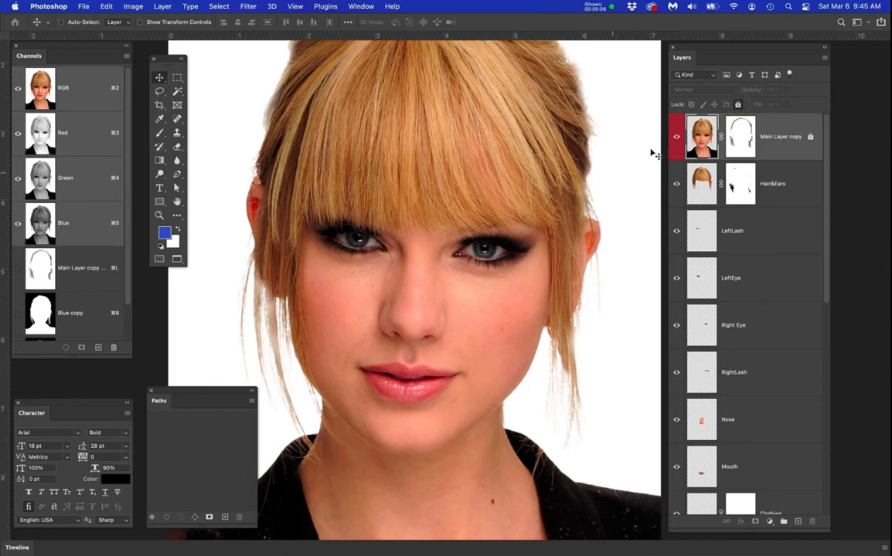
{"action": "left_click", "coordinate": [676, 138]}
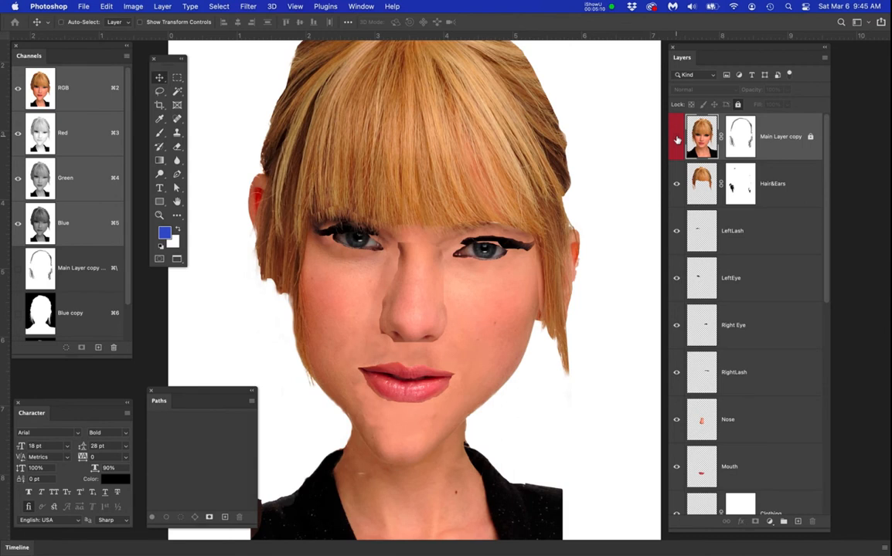
{"action": "left_click", "coordinate": [677, 138]}
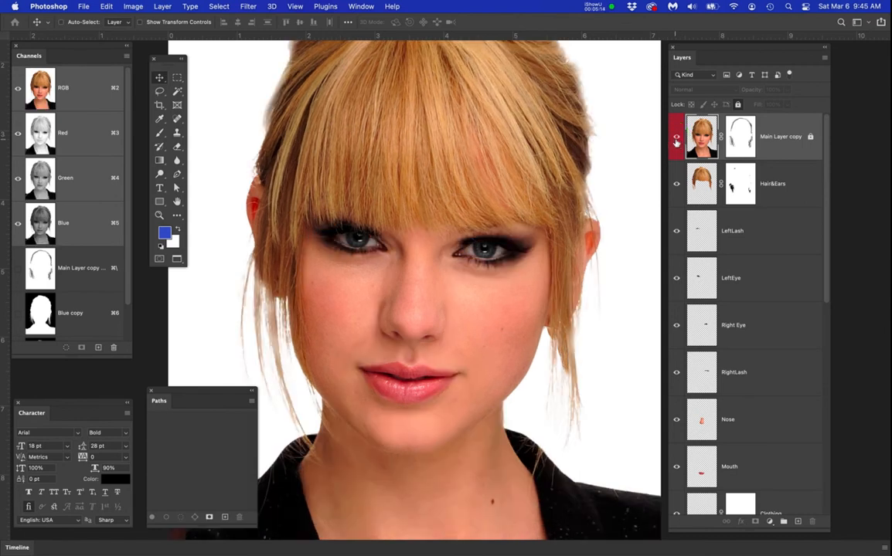
Hide the LeftLash, LeftEye, Right Eye and RightLash layers.
{"action": "left_click", "coordinate": [677, 232]}
{"action": "left_click", "coordinate": [676, 279]}
{"action": "left_click", "coordinate": [676, 325]}
{"action": "left_click", "coordinate": [687, 374]}
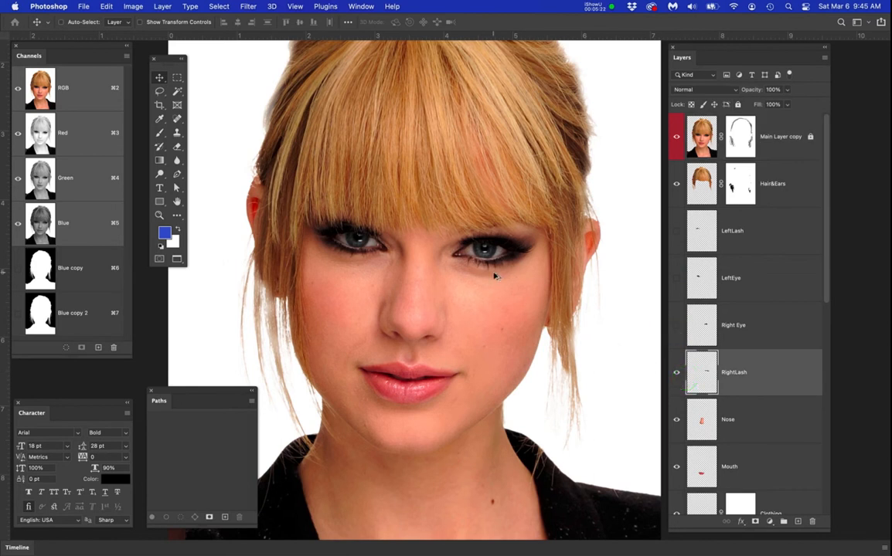
{"action": "scroll", "coordinate": [495, 275], "scroll_direction": "up", "scroll_amount": 3}
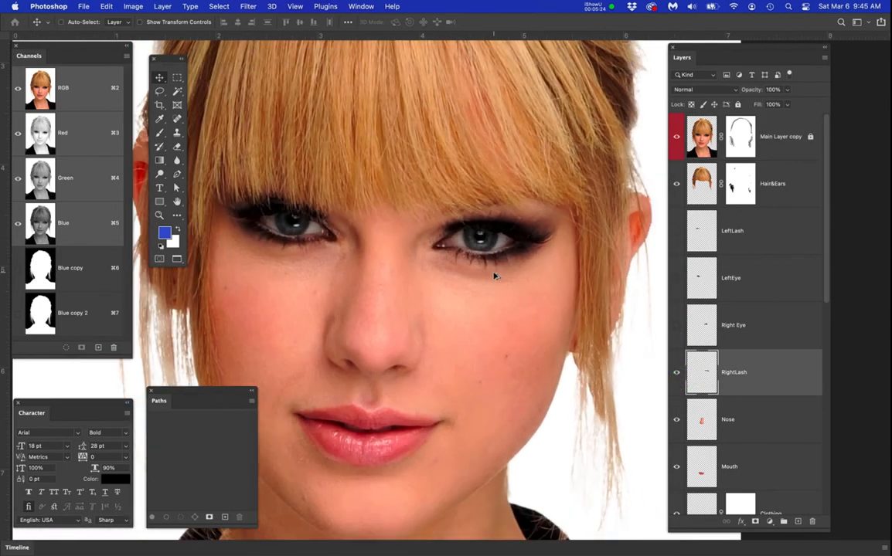
{"action": "left_click_drag", "start_coordinate": [492, 271], "coordinate": [528, 282]}
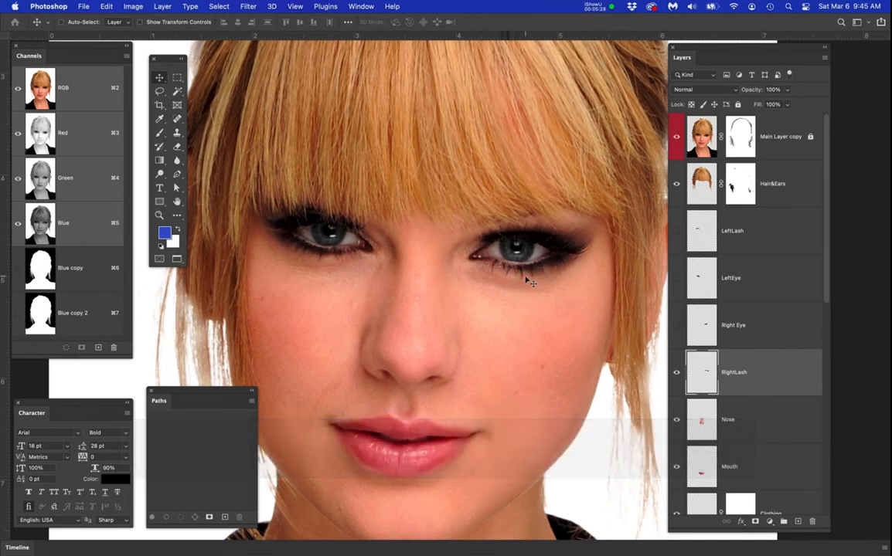
{"action": "left_click", "coordinate": [760, 235]}
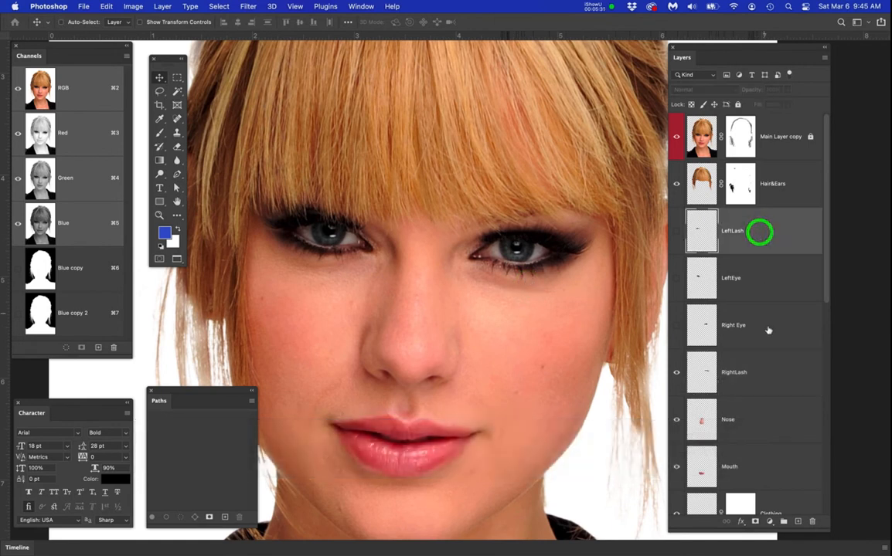
{"action": "left_click", "coordinate": [676, 374]}
Hide the Main Layer copy and give the four layers from LeftLash to RightLash a yellow color label.
{"action": "left_click", "coordinate": [676, 137]}
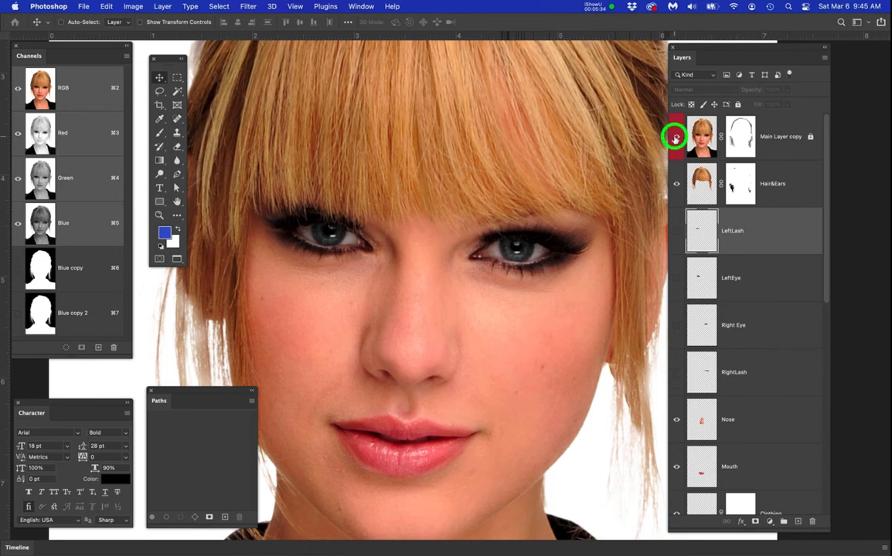
{"action": "left_click", "coordinate": [777, 388], "text": "shift"}
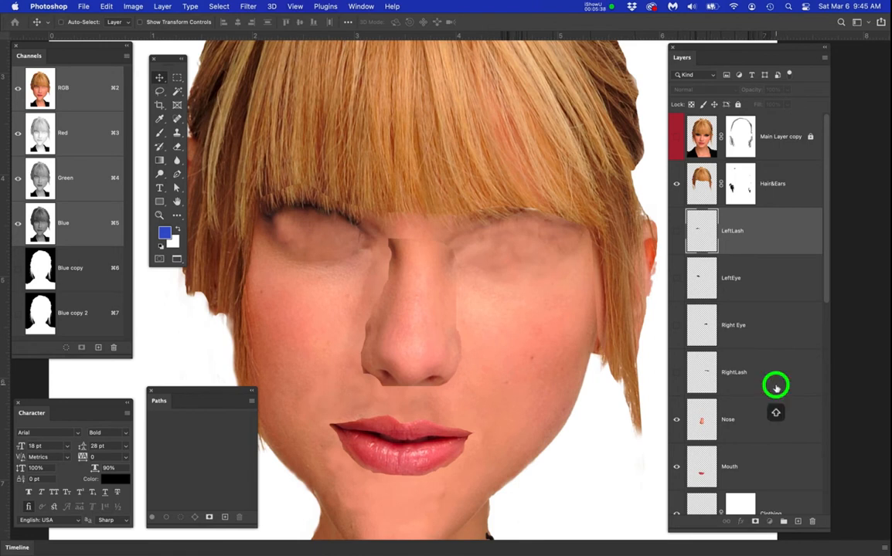
{"action": "right_click", "coordinate": [774, 384]}
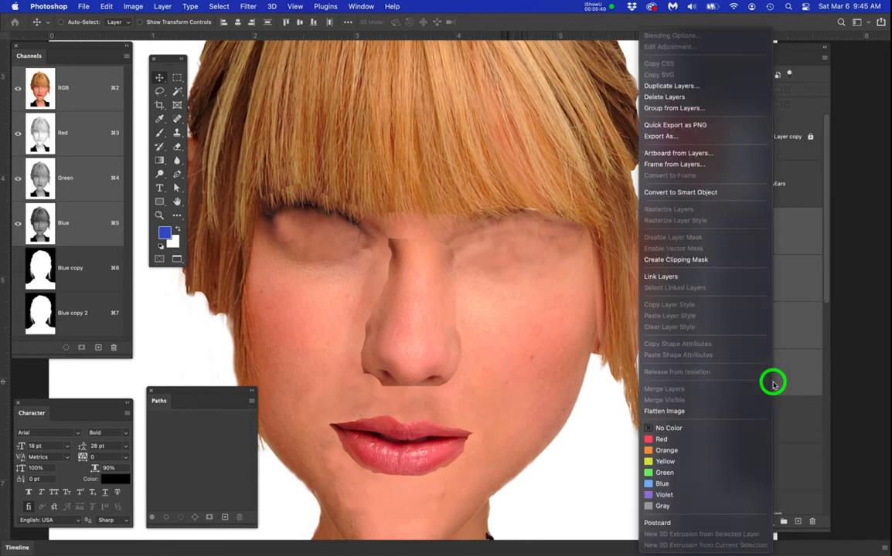
{"action": "left_click", "coordinate": [678, 463]}
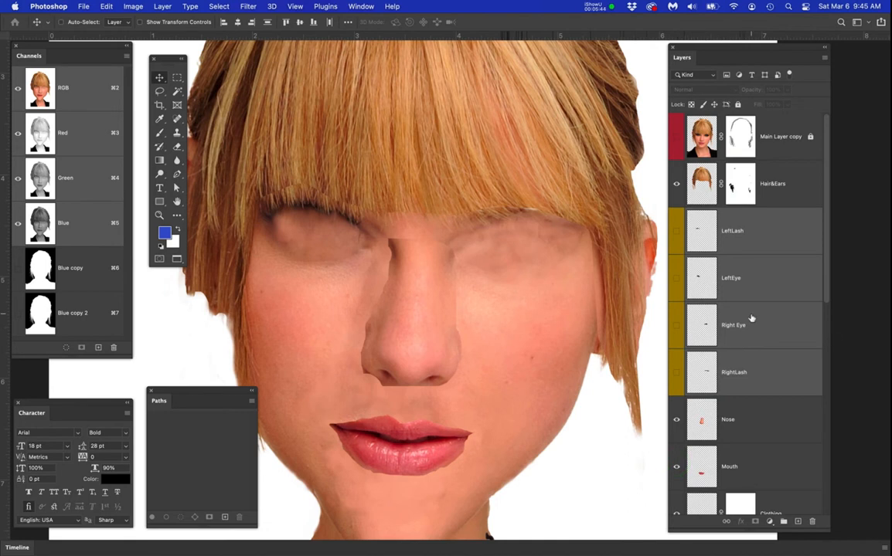
Show the Main Layer copy and try a Lasso selection around the right eye's lash area on its image, clearing it again.
{"action": "left_click", "coordinate": [703, 133]}
{"action": "left_click", "coordinate": [676, 136]}
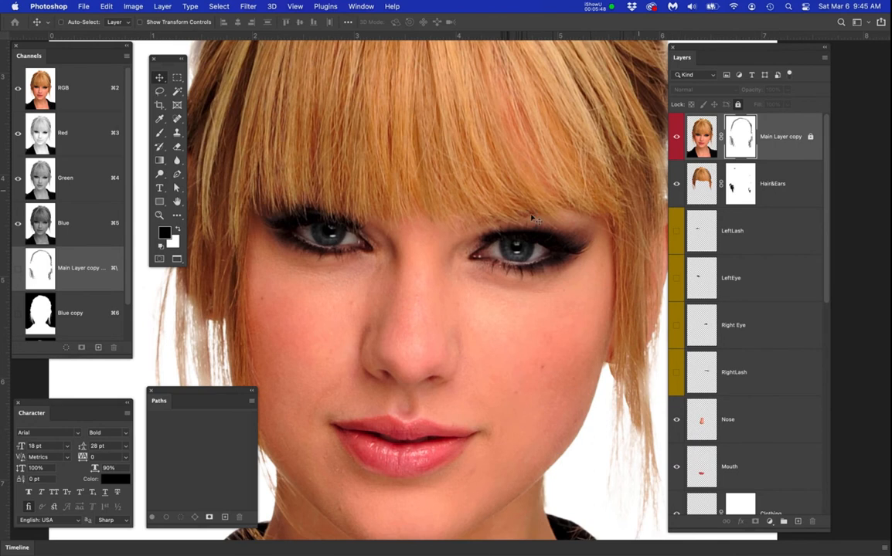
{"action": "key", "text": "l"}
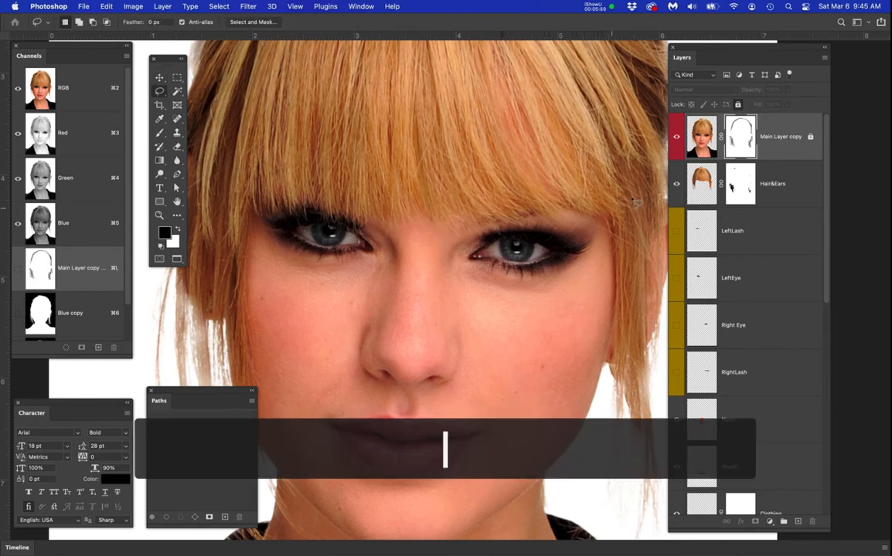
{"action": "left_click", "coordinate": [701, 137]}
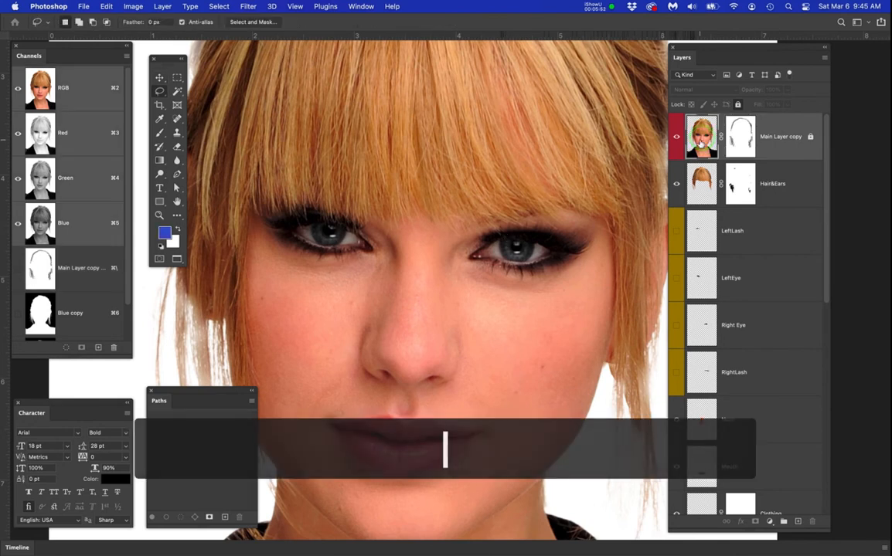
{"action": "mouse_move", "coordinate": [527, 211]}
{"action": "left_mouse_down"}
{"action": "mouse_move", "coordinate": [561, 208]}
{"action": "mouse_move", "coordinate": [604, 231]}
{"action": "mouse_move", "coordinate": [588, 273]}
{"action": "mouse_move", "coordinate": [561, 290]}
{"action": "mouse_move", "coordinate": [524, 291]}
{"action": "mouse_move", "coordinate": [480, 272]}
{"action": "left_mouse_up"}
{"action": "key", "text": "super+d"}
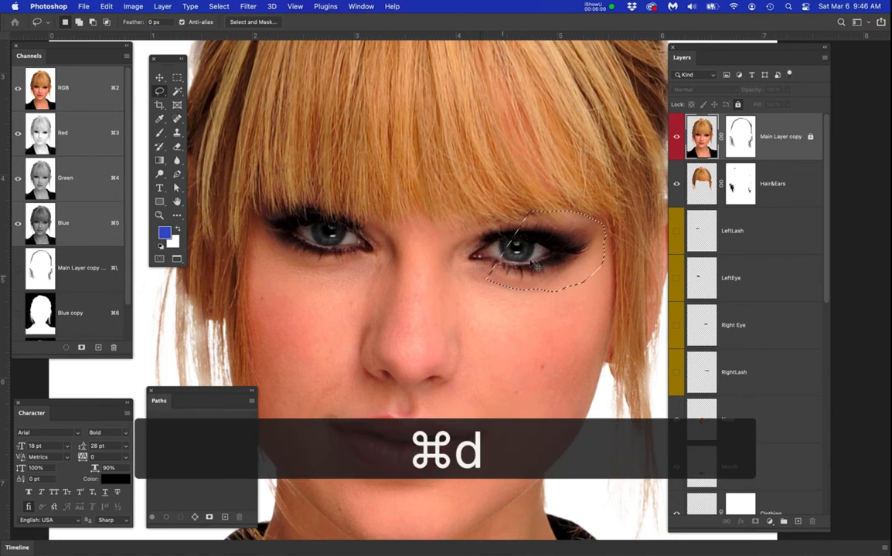
Lasso the subject's left eye with surrounding skin, unlock the Main Layer copy, copy the selection to a new layer, and place it below Hair&Ears.
{"action": "mouse_move", "coordinate": [526, 202]}
{"action": "left_mouse_down"}
{"action": "mouse_move", "coordinate": [575, 211]}
{"action": "mouse_move", "coordinate": [602, 234]}
{"action": "mouse_move", "coordinate": [607, 256]}
{"action": "mouse_move", "coordinate": [586, 303]}
{"action": "mouse_move", "coordinate": [546, 314]}
{"action": "mouse_move", "coordinate": [450, 293]}
{"action": "mouse_move", "coordinate": [438, 266]}
{"action": "mouse_move", "coordinate": [456, 227]}
{"action": "mouse_move", "coordinate": [482, 209]}
{"action": "mouse_move", "coordinate": [545, 205]}
{"action": "left_mouse_up"}
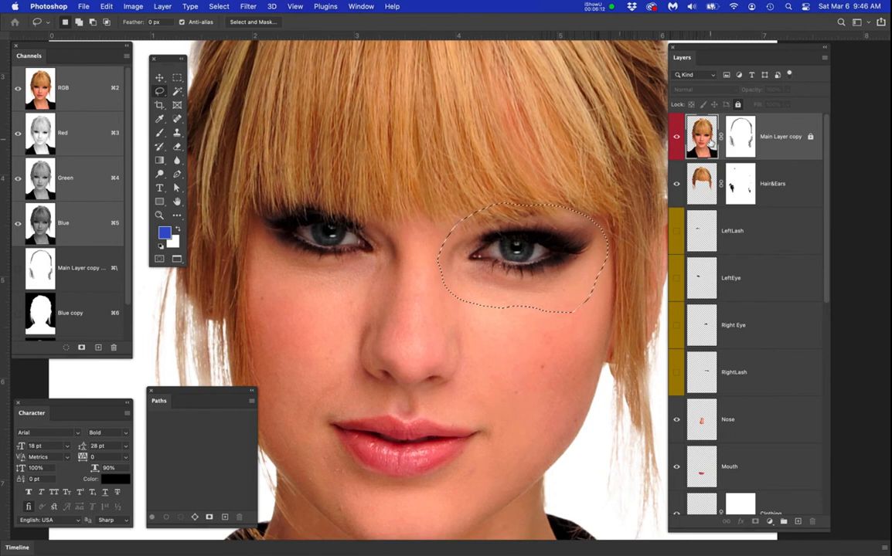
{"action": "key", "text": "super+j"}
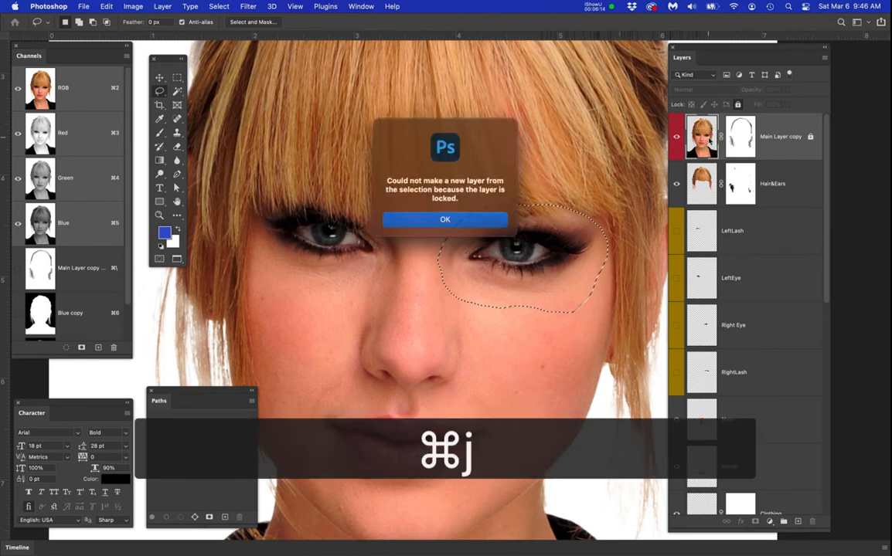
{"action": "left_click", "coordinate": [483, 216]}
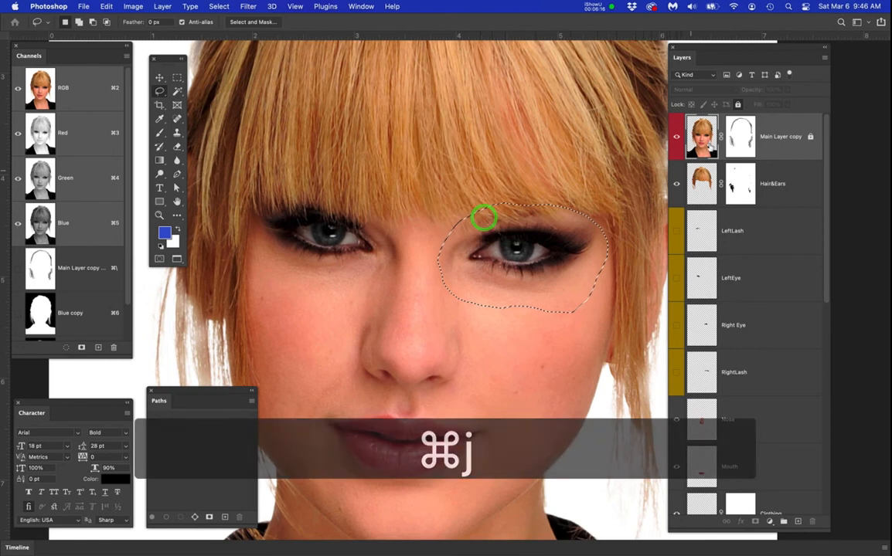
{"action": "left_click", "coordinate": [739, 104]}
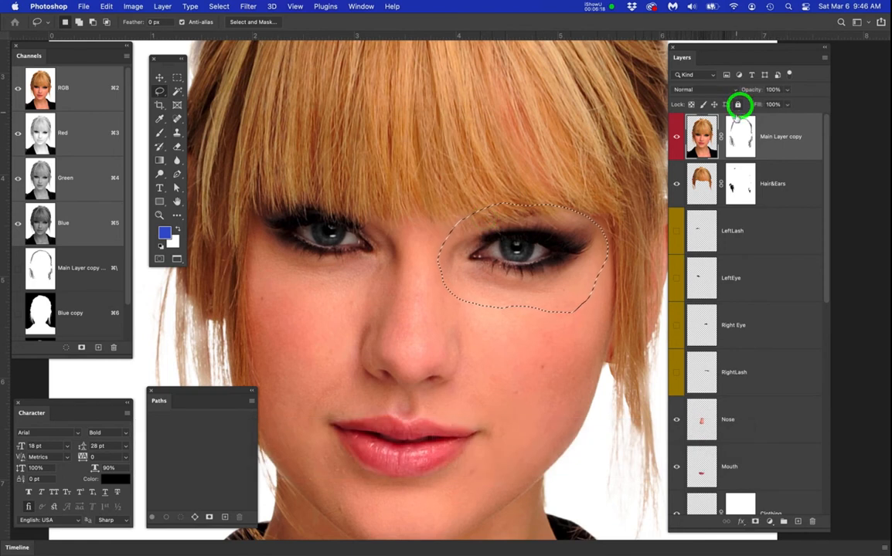
{"action": "key", "text": "super+j"}
{"action": "left_click_drag", "start_coordinate": [769, 138], "coordinate": [771, 254]}
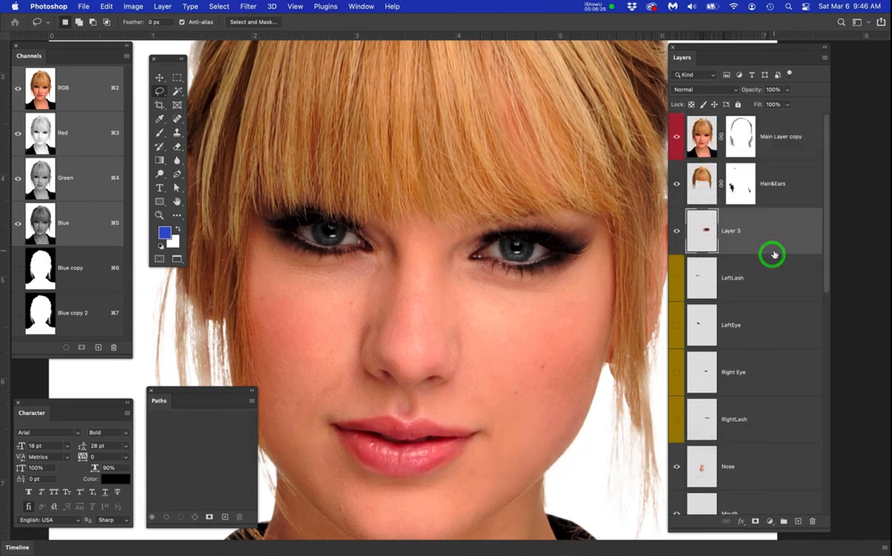
Rename the copied eye layer LeftEye.
{"action": "left_click", "coordinate": [732, 232]}
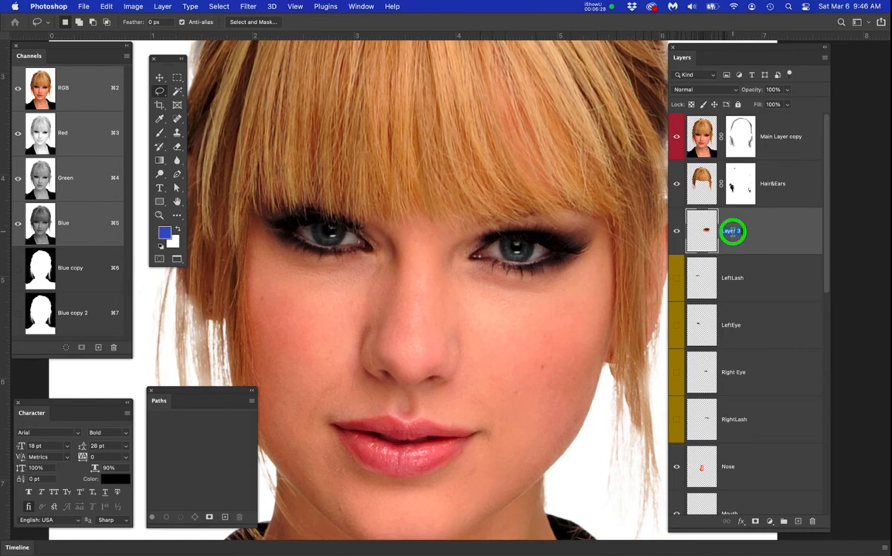
{"action": "type", "text": "LeftHer"}
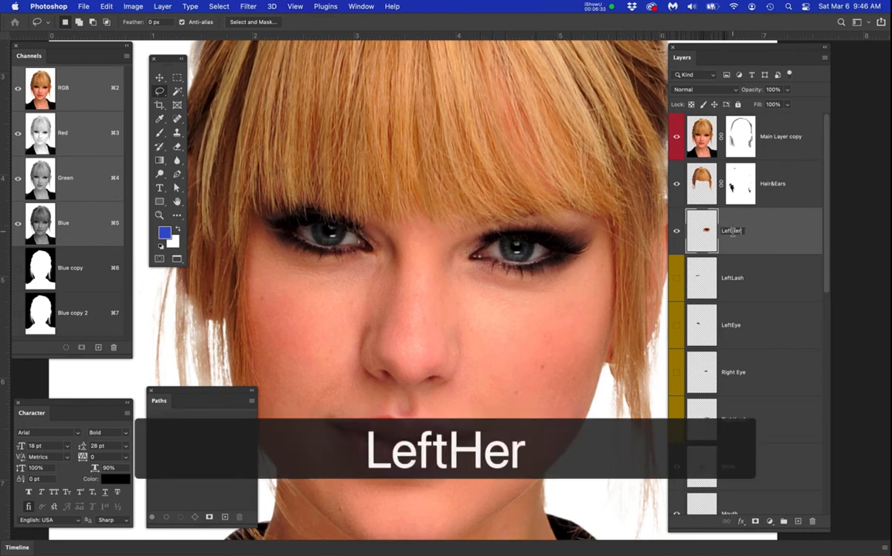
{"action": "key", "text": "BackSpace"}
{"action": "key", "text": "BackSpace"}
{"action": "key", "text": "BackSpace"}
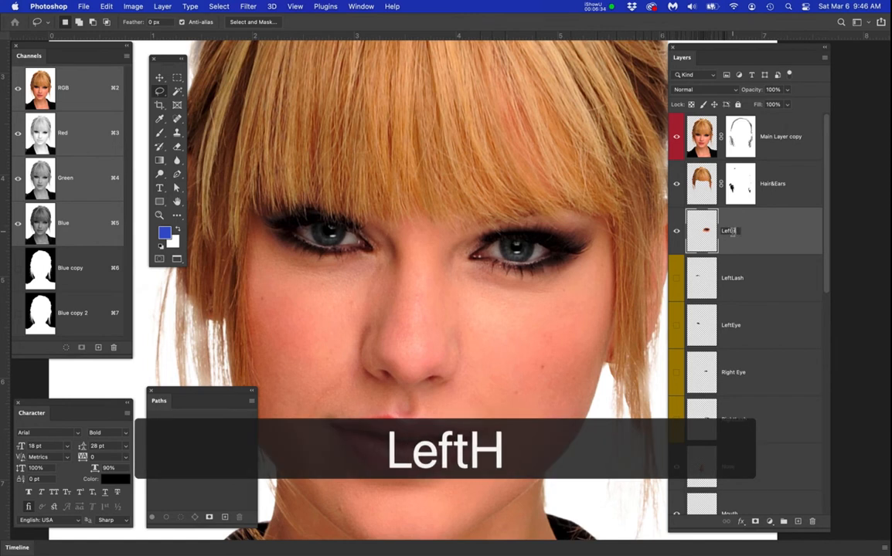
{"action": "type", "text": "Eye"}
{"action": "key", "text": "Return"}
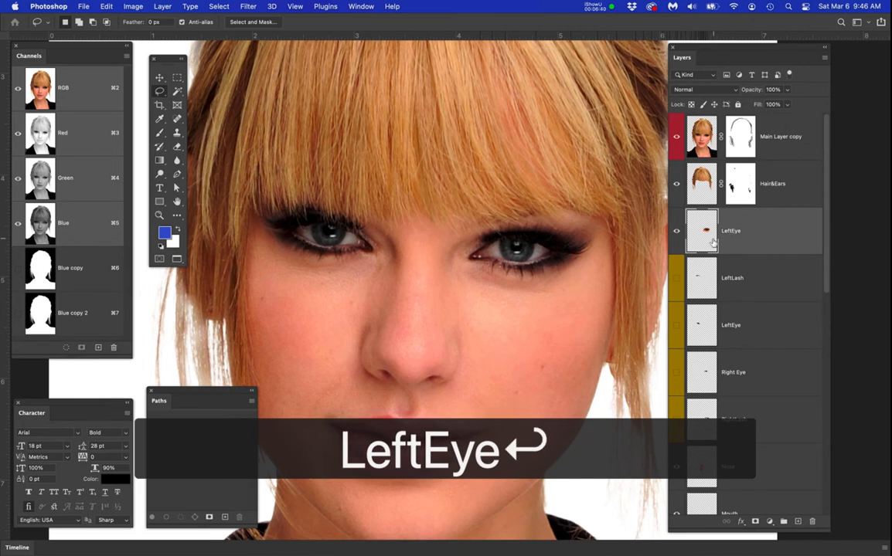
Lasso the subject's right eye with surrounding skin on the Main Layer copy and copy it to a new layer.
{"action": "left_click", "coordinate": [700, 133]}
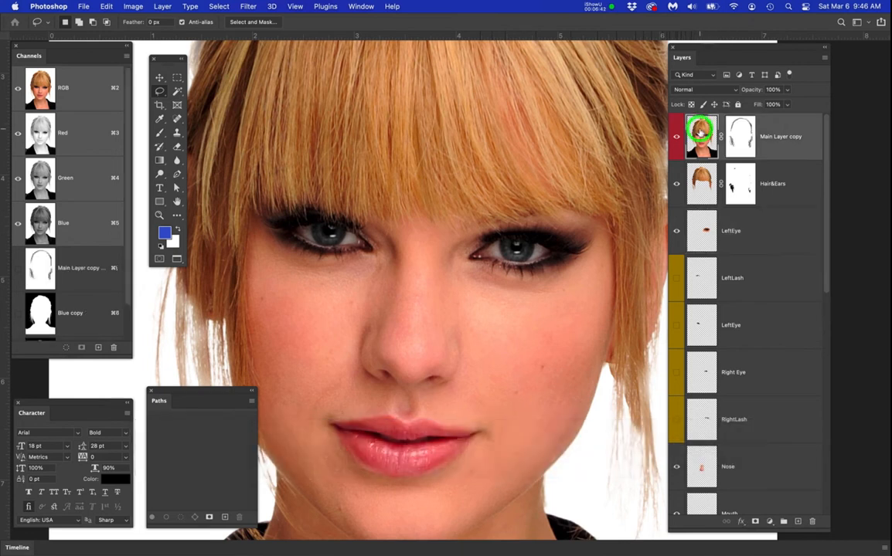
{"action": "mouse_move", "coordinate": [326, 189]}
{"action": "left_mouse_down"}
{"action": "mouse_move", "coordinate": [397, 229]}
{"action": "mouse_move", "coordinate": [408, 247]}
{"action": "mouse_move", "coordinate": [389, 282]}
{"action": "mouse_move", "coordinate": [330, 300]}
{"action": "mouse_move", "coordinate": [270, 281]}
{"action": "mouse_move", "coordinate": [253, 266]}
{"action": "mouse_move", "coordinate": [234, 217]}
{"action": "mouse_move", "coordinate": [248, 191]}
{"action": "left_mouse_up"}
{"action": "left_click_drag", "start_coordinate": [280, 176], "coordinate": [352, 194]}
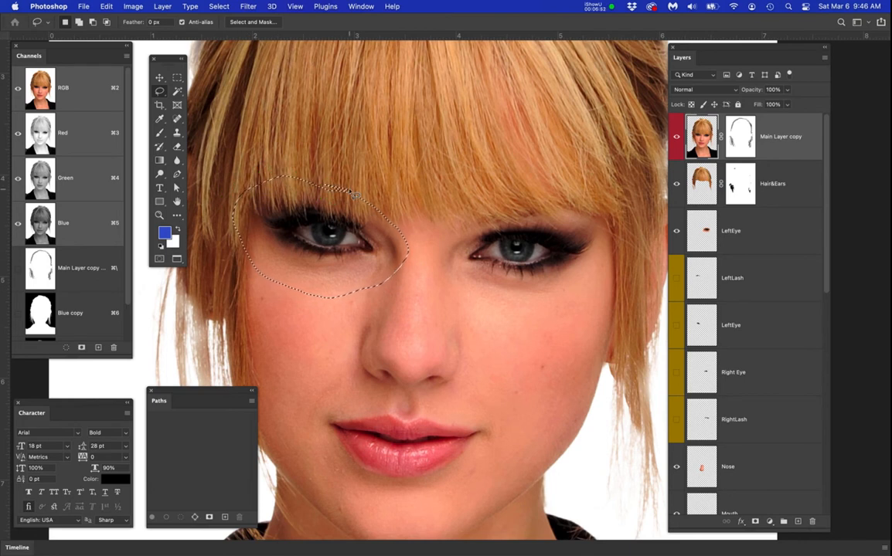
{"action": "left_click", "coordinate": [711, 137]}
{"action": "key", "text": "super+j"}
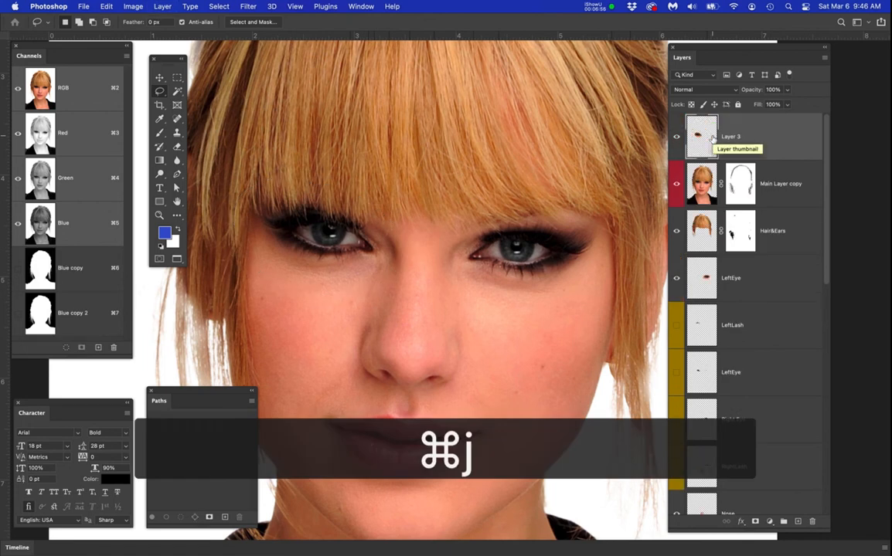
Name the new eye layer RightEye and move it directly below the new LeftEye layer.
{"action": "type", "text": "RightEye"}
{"action": "key", "text": "Return"}
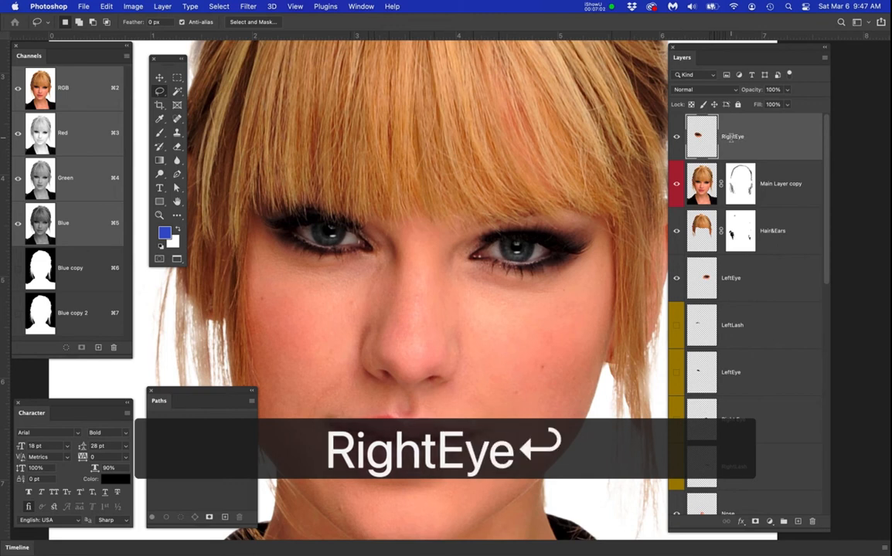
{"action": "left_click_drag", "start_coordinate": [783, 149], "coordinate": [803, 299]}
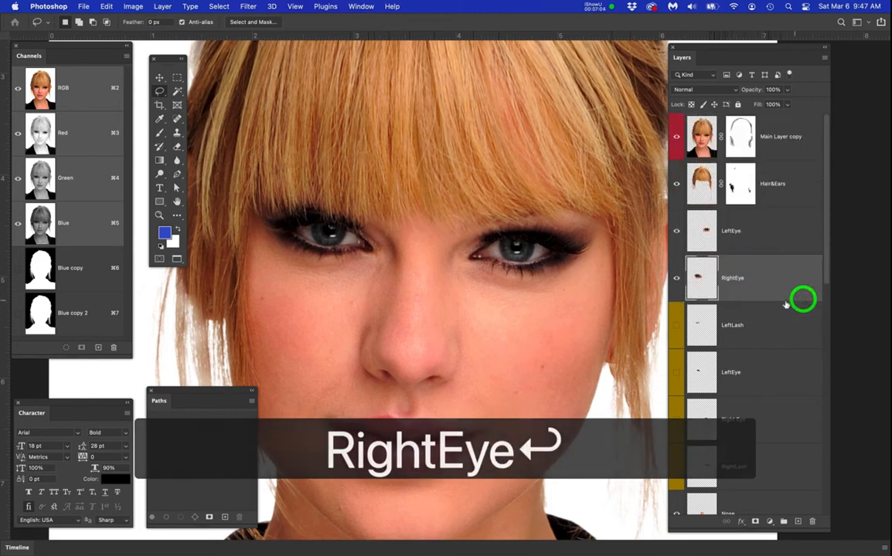
Hide the Main Layer copy, Hair&Ears and Blankface copy 2 layers to isolate the facial features.
{"action": "left_click", "coordinate": [672, 136]}
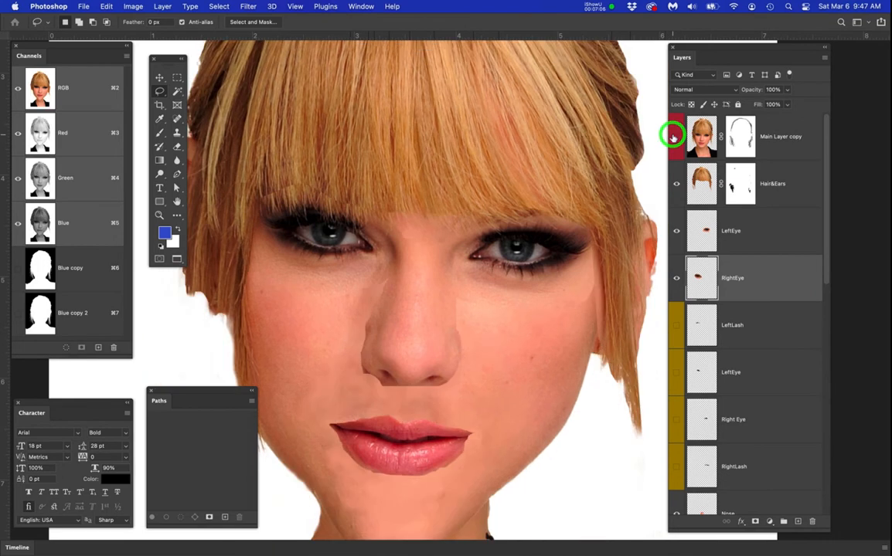
{"action": "scroll", "coordinate": [489, 292], "scroll_direction": "down", "scroll_amount": 3}
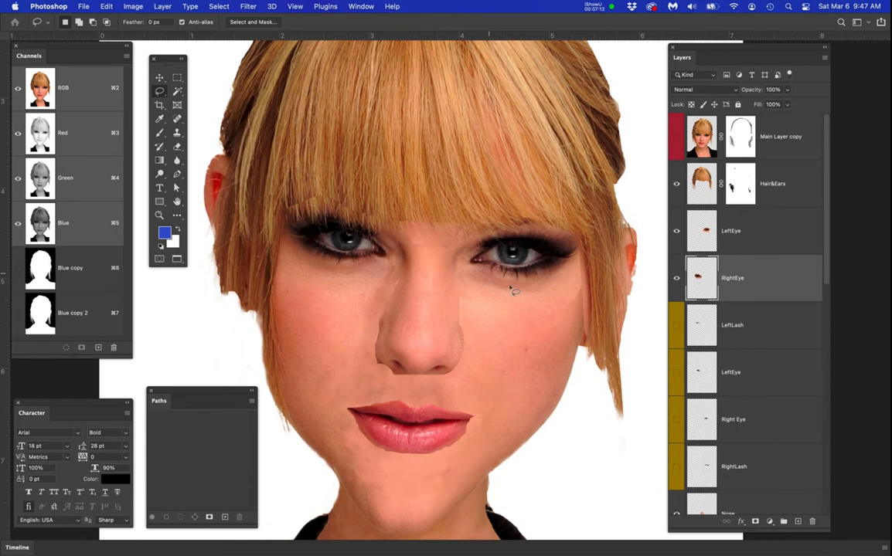
{"action": "scroll", "coordinate": [553, 312], "scroll_direction": "up", "scroll_amount": 2}
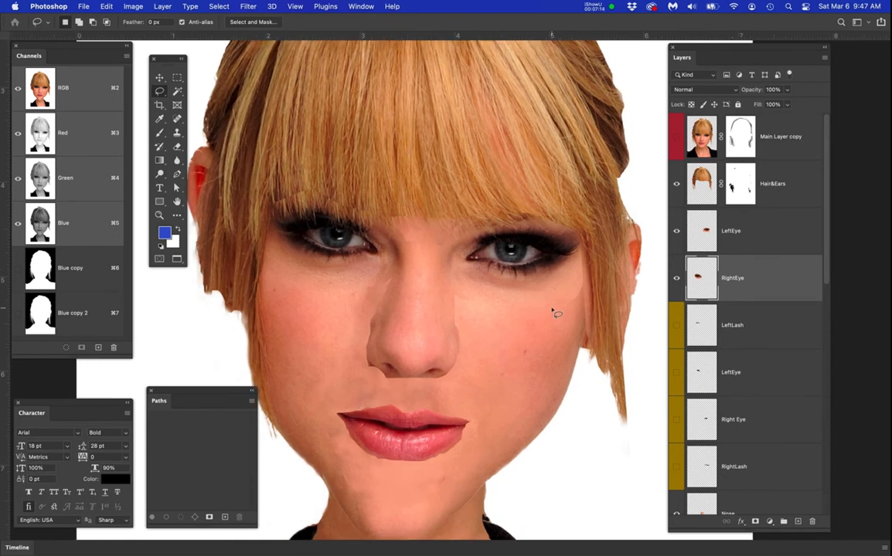
{"action": "left_click", "coordinate": [677, 184]}
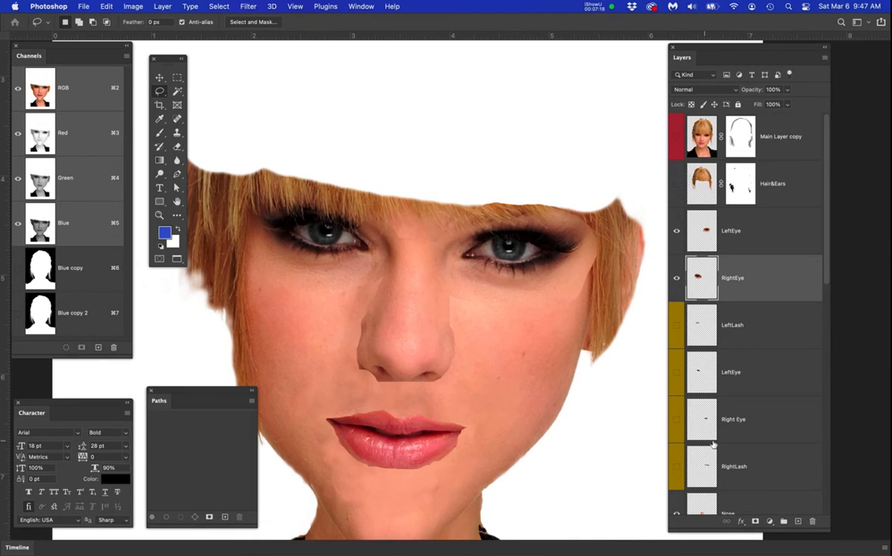
{"action": "scroll", "coordinate": [712, 444], "scroll_direction": "down", "scroll_amount": 6}
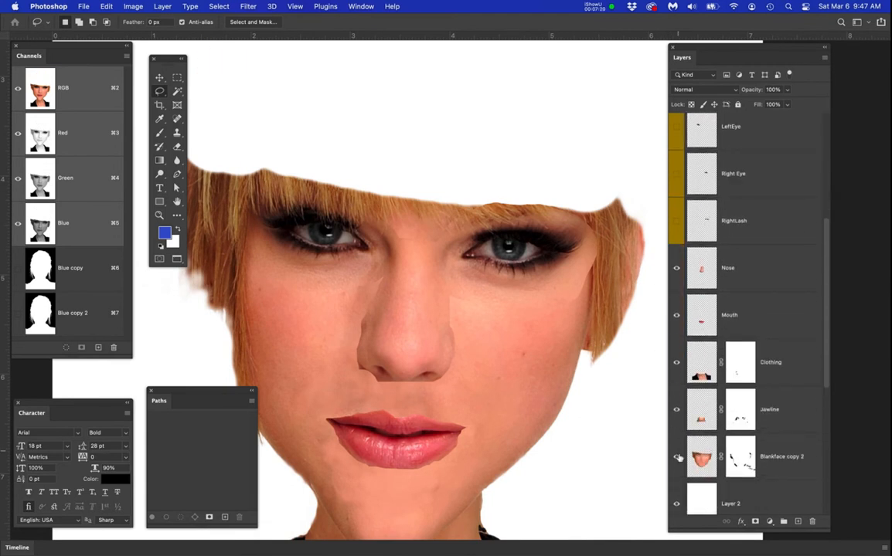
{"action": "left_click", "coordinate": [678, 457]}
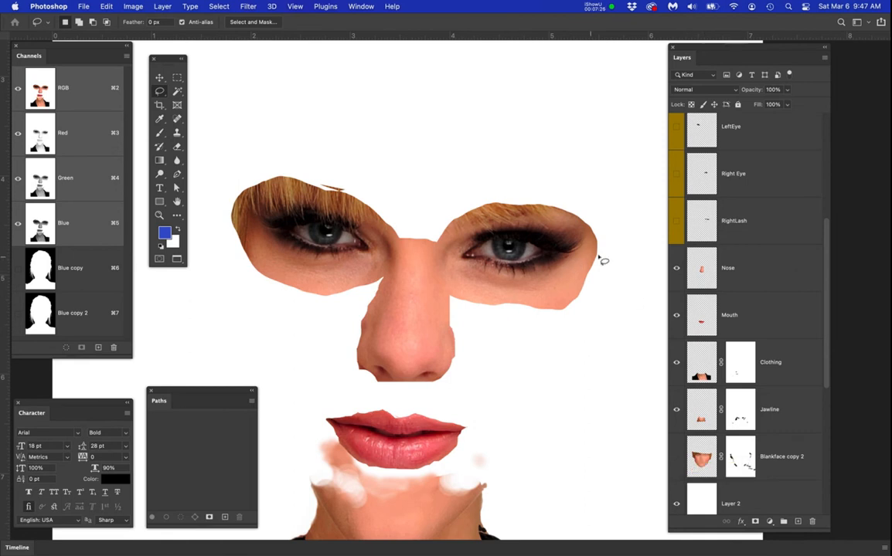
Add white layer masks to the new LeftEye and RightEye layers.
{"action": "scroll", "coordinate": [751, 236], "scroll_direction": "up", "scroll_amount": 3}
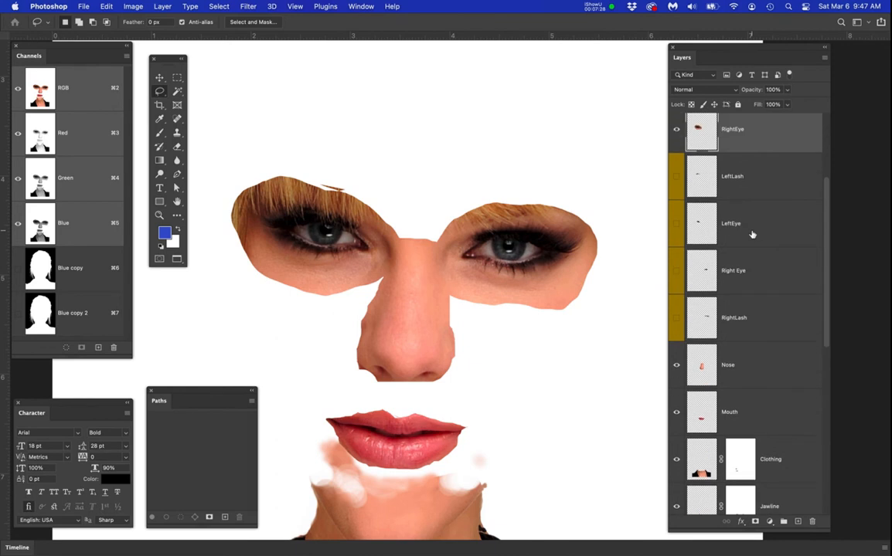
{"action": "scroll", "coordinate": [751, 234], "scroll_direction": "up", "scroll_amount": 1}
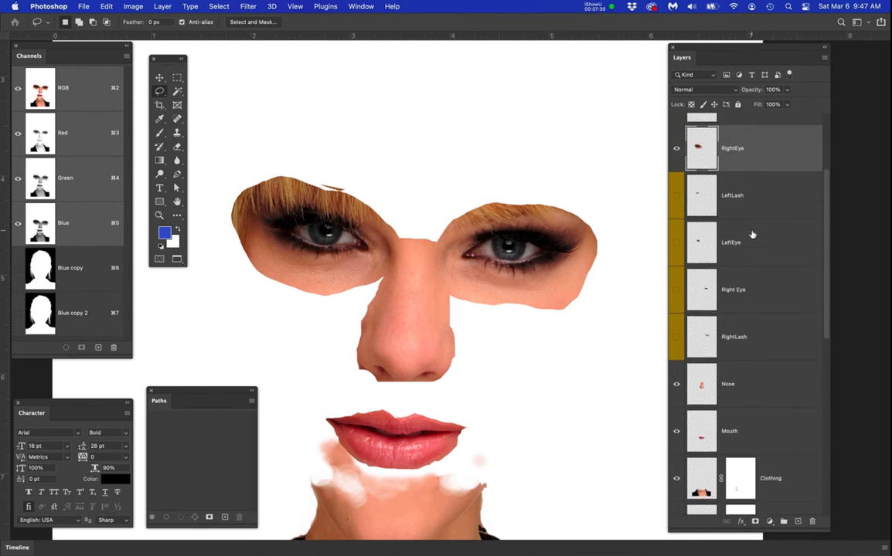
{"action": "scroll", "coordinate": [751, 234], "scroll_direction": "up", "scroll_amount": 3}
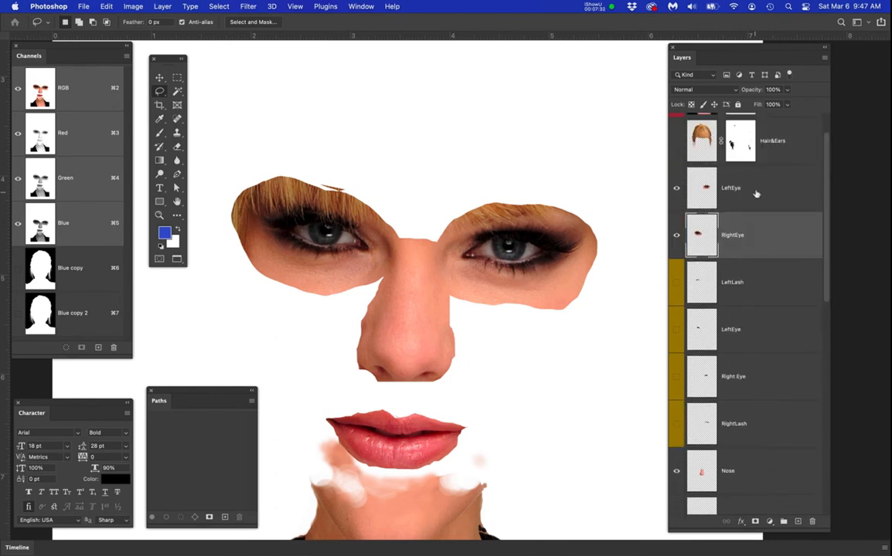
{"action": "left_click", "coordinate": [754, 194]}
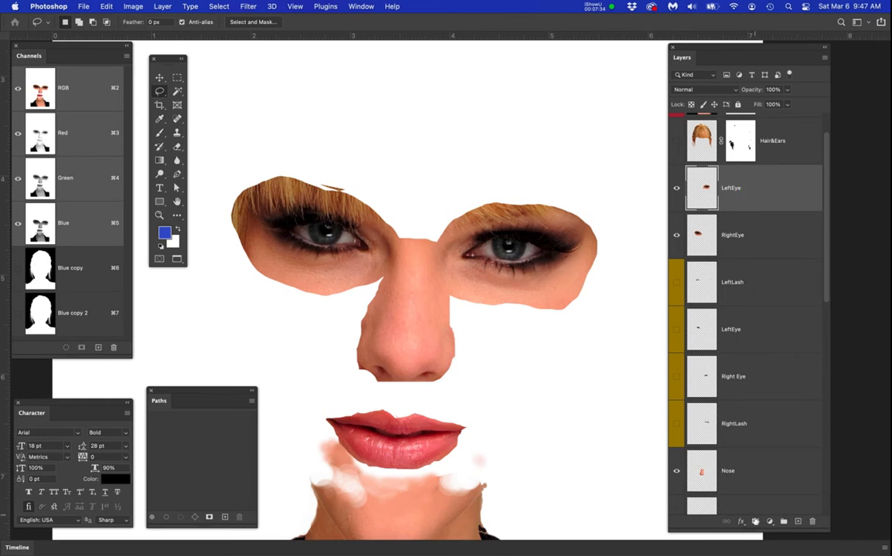
{"action": "left_click", "coordinate": [755, 522]}
{"action": "left_click", "coordinate": [761, 244]}
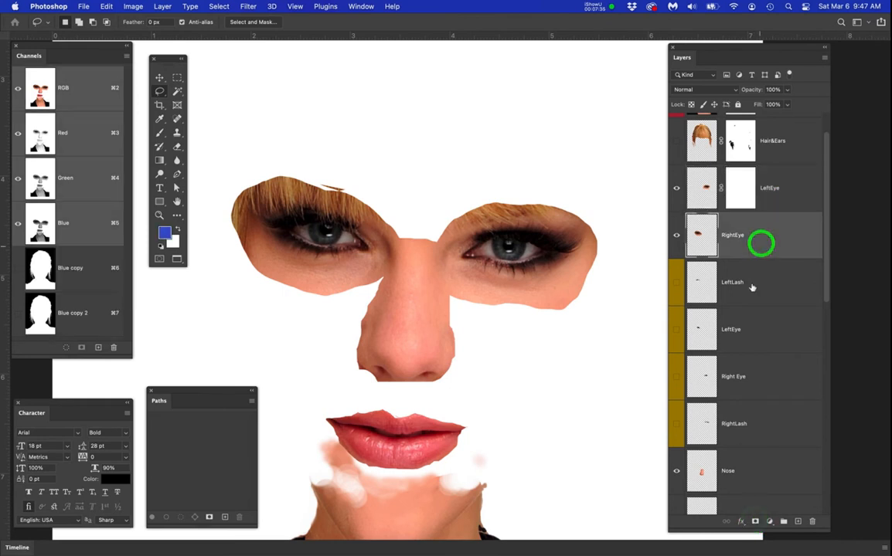
{"action": "left_click", "coordinate": [755, 522]}
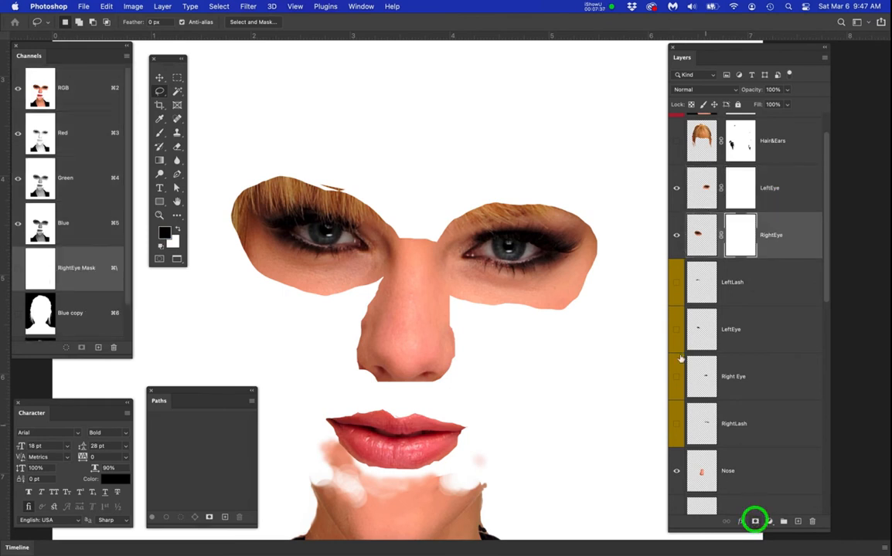
Activate the LeftEye mask and set up a black brush at 150 px with 25% flow.
{"action": "left_click", "coordinate": [739, 196]}
{"action": "left_click", "coordinate": [677, 188]}
{"action": "left_click", "coordinate": [739, 197]}
{"action": "key", "text": "b"}
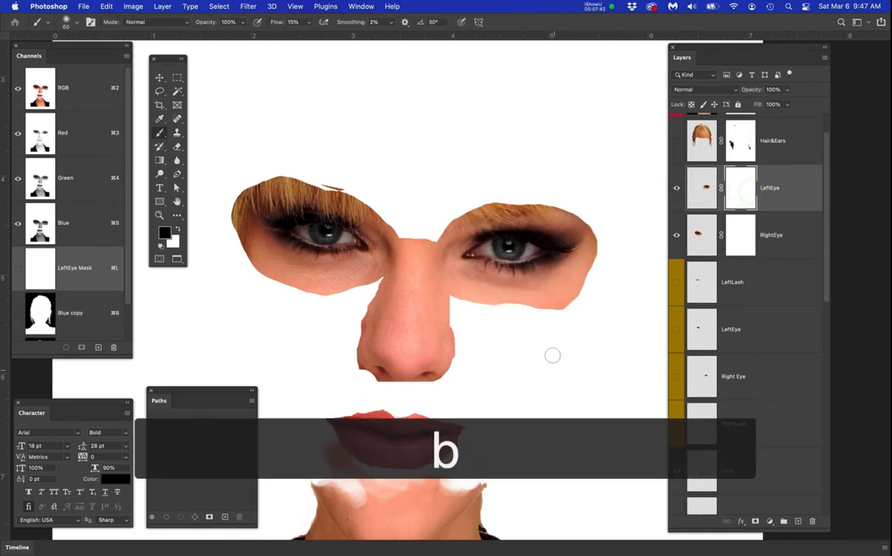
{"action": "key", "text": "bracketright"}
{"action": "key", "text": "bracketright"}
{"action": "key", "text": "bracketright"}
{"action": "key", "text": "bracketright"}
{"action": "key", "text": "bracketright"}
{"action": "key", "text": "bracketright"}
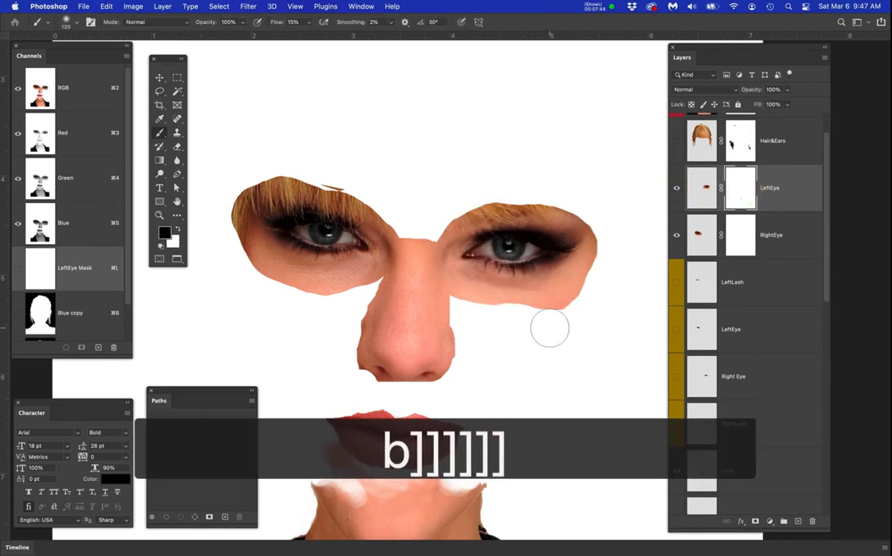
{"action": "left_click", "coordinate": [283, 23]}
{"action": "type", "text": "25"}
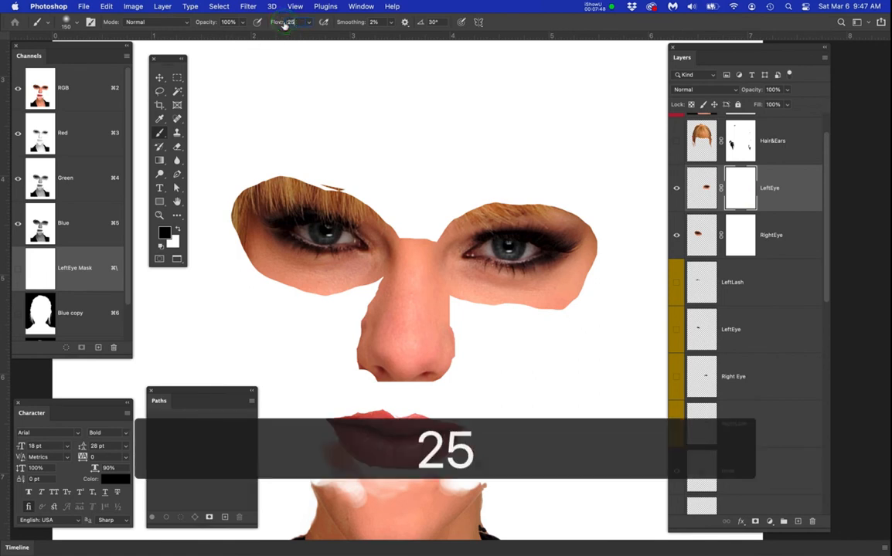
{"action": "key", "text": "Return"}
{"action": "right_click", "coordinate": [547, 340]}
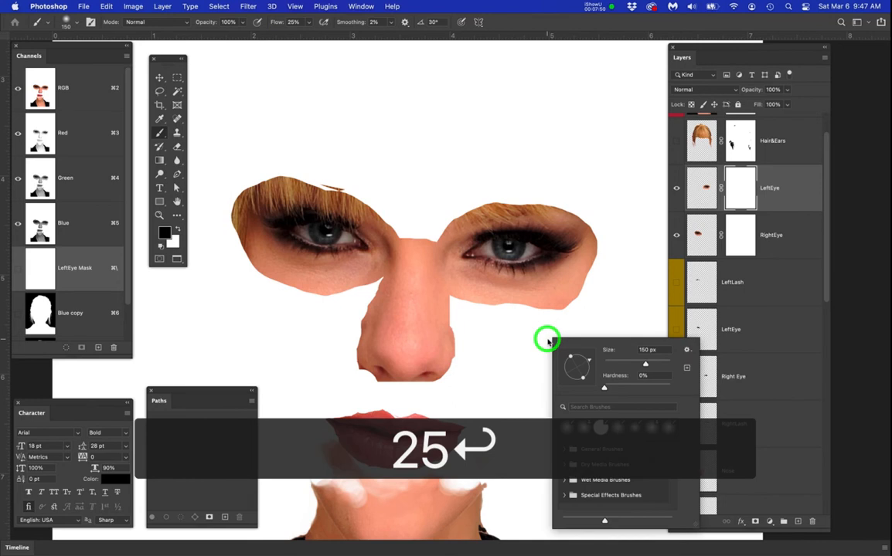
{"action": "key", "text": "Return"}
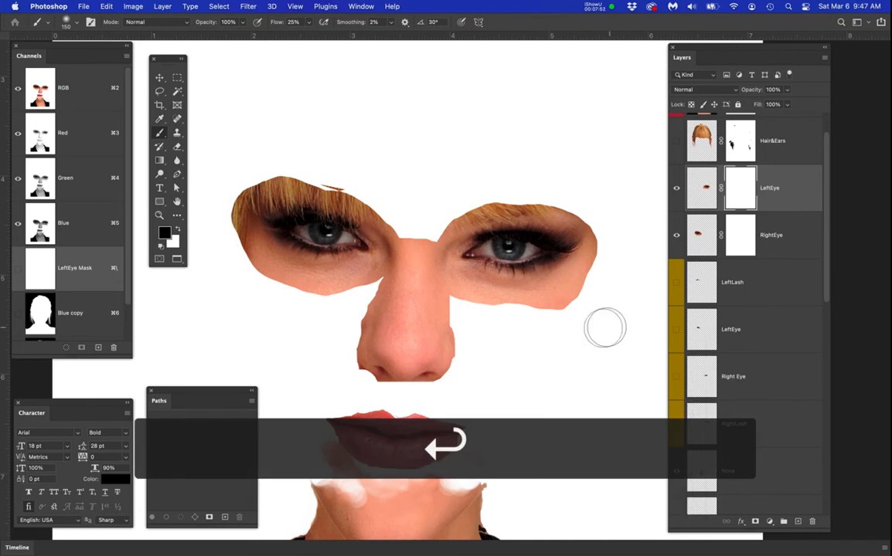
Hide the Nose layer and paint black around the edges of the LeftEye mask to feather the cutout, reducing the brush to 100 px.
{"action": "scroll", "coordinate": [601, 318], "scroll_direction": "up", "scroll_amount": 2}
{"action": "left_click", "coordinate": [675, 469]}
{"action": "mouse_move", "coordinate": [520, 272]}
{"action": "left_mouse_down"}
{"action": "mouse_move", "coordinate": [528, 312]}
{"action": "mouse_move", "coordinate": [557, 320]}
{"action": "mouse_move", "coordinate": [589, 278]}
{"action": "mouse_move", "coordinate": [585, 293]}
{"action": "mouse_move", "coordinate": [621, 213]}
{"action": "mouse_move", "coordinate": [593, 281]}
{"action": "mouse_move", "coordinate": [603, 265]}
{"action": "mouse_move", "coordinate": [566, 322]}
{"action": "mouse_move", "coordinate": [570, 309]}
{"action": "left_mouse_up"}
{"action": "mouse_move", "coordinate": [487, 307]}
{"action": "left_mouse_down"}
{"action": "mouse_move", "coordinate": [348, 267]}
{"action": "mouse_move", "coordinate": [512, 352]}
{"action": "mouse_move", "coordinate": [392, 294]}
{"action": "mouse_move", "coordinate": [367, 221]}
{"action": "mouse_move", "coordinate": [350, 236]}
{"action": "mouse_move", "coordinate": [362, 213]}
{"action": "mouse_move", "coordinate": [369, 269]}
{"action": "mouse_move", "coordinate": [353, 253]}
{"action": "mouse_move", "coordinate": [369, 252]}
{"action": "mouse_move", "coordinate": [362, 193]}
{"action": "mouse_move", "coordinate": [383, 207]}
{"action": "mouse_move", "coordinate": [400, 172]}
{"action": "mouse_move", "coordinate": [551, 163]}
{"action": "mouse_move", "coordinate": [493, 152]}
{"action": "mouse_move", "coordinate": [460, 160]}
{"action": "mouse_move", "coordinate": [375, 204]}
{"action": "mouse_move", "coordinate": [480, 151]}
{"action": "mouse_move", "coordinate": [578, 179]}
{"action": "mouse_move", "coordinate": [620, 243]}
{"action": "mouse_move", "coordinate": [586, 182]}
{"action": "mouse_move", "coordinate": [546, 145]}
{"action": "mouse_move", "coordinate": [618, 229]}
{"action": "mouse_move", "coordinate": [562, 152]}
{"action": "mouse_move", "coordinate": [626, 221]}
{"action": "mouse_move", "coordinate": [603, 202]}
{"action": "mouse_move", "coordinate": [607, 224]}
{"action": "mouse_move", "coordinate": [601, 207]}
{"action": "mouse_move", "coordinate": [590, 251]}
{"action": "mouse_move", "coordinate": [587, 190]}
{"action": "mouse_move", "coordinate": [534, 150]}
{"action": "mouse_move", "coordinate": [496, 138]}
{"action": "mouse_move", "coordinate": [575, 171]}
{"action": "mouse_move", "coordinate": [523, 150]}
{"action": "mouse_move", "coordinate": [404, 140]}
{"action": "mouse_move", "coordinate": [513, 149]}
{"action": "mouse_move", "coordinate": [491, 162]}
{"action": "mouse_move", "coordinate": [413, 173]}
{"action": "mouse_move", "coordinate": [480, 150]}
{"action": "mouse_move", "coordinate": [408, 168]}
{"action": "mouse_move", "coordinate": [378, 194]}
{"action": "mouse_move", "coordinate": [382, 205]}
{"action": "mouse_move", "coordinate": [405, 173]}
{"action": "mouse_move", "coordinate": [541, 167]}
{"action": "left_mouse_up"}
{"action": "key", "text": "bracketleft"}
{"action": "key", "text": "bracketleft"}
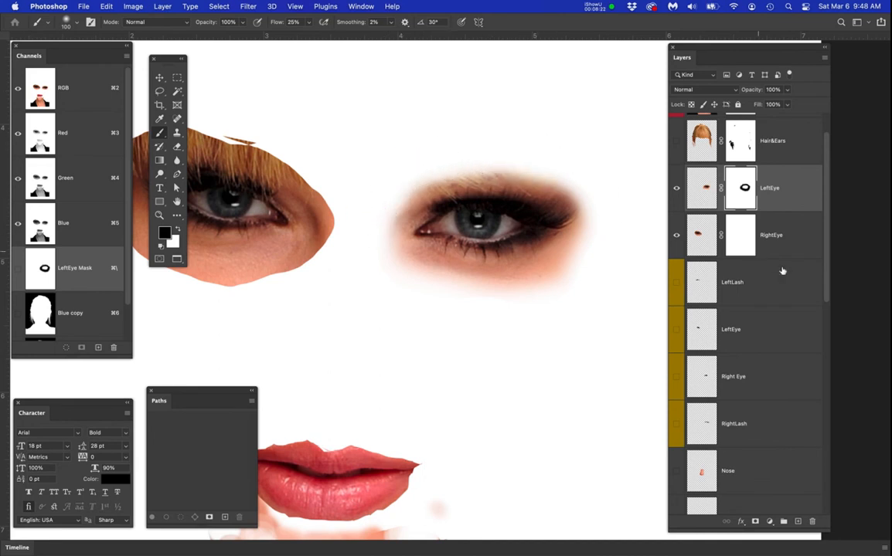
Paint black around the edges of the RightEye mask with the 100 px brush to fade the surrounding skin and hair.
{"action": "left_click", "coordinate": [748, 236]}
{"action": "left_click_drag", "start_coordinate": [450, 291], "coordinate": [565, 291]}
{"action": "mouse_move", "coordinate": [452, 197]}
{"action": "left_mouse_down"}
{"action": "mouse_move", "coordinate": [426, 271]}
{"action": "mouse_move", "coordinate": [461, 217]}
{"action": "mouse_move", "coordinate": [447, 252]}
{"action": "mouse_move", "coordinate": [424, 269]}
{"action": "mouse_move", "coordinate": [302, 293]}
{"action": "mouse_move", "coordinate": [462, 265]}
{"action": "mouse_move", "coordinate": [352, 298]}
{"action": "mouse_move", "coordinate": [448, 240]}
{"action": "mouse_move", "coordinate": [469, 208]}
{"action": "mouse_move", "coordinate": [359, 290]}
{"action": "mouse_move", "coordinate": [285, 277]}
{"action": "mouse_move", "coordinate": [228, 248]}
{"action": "mouse_move", "coordinate": [313, 293]}
{"action": "mouse_move", "coordinate": [202, 219]}
{"action": "mouse_move", "coordinate": [374, 323]}
{"action": "mouse_move", "coordinate": [375, 315]}
{"action": "mouse_move", "coordinate": [403, 348]}
{"action": "left_mouse_up"}
{"action": "key", "text": "space"}
{"action": "mouse_move", "coordinate": [274, 185]}
{"action": "left_mouse_down"}
{"action": "mouse_move", "coordinate": [276, 273]}
{"action": "mouse_move", "coordinate": [262, 251]}
{"action": "mouse_move", "coordinate": [260, 227]}
{"action": "mouse_move", "coordinate": [290, 284]}
{"action": "mouse_move", "coordinate": [264, 229]}
{"action": "mouse_move", "coordinate": [280, 251]}
{"action": "mouse_move", "coordinate": [281, 297]}
{"action": "mouse_move", "coordinate": [255, 204]}
{"action": "mouse_move", "coordinate": [278, 175]}
{"action": "mouse_move", "coordinate": [282, 189]}
{"action": "mouse_move", "coordinate": [334, 160]}
{"action": "mouse_move", "coordinate": [477, 199]}
{"action": "mouse_move", "coordinate": [348, 174]}
{"action": "mouse_move", "coordinate": [429, 176]}
{"action": "mouse_move", "coordinate": [407, 169]}
{"action": "mouse_move", "coordinate": [395, 174]}
{"action": "mouse_move", "coordinate": [426, 181]}
{"action": "mouse_move", "coordinate": [281, 173]}
{"action": "mouse_move", "coordinate": [334, 167]}
{"action": "mouse_move", "coordinate": [313, 187]}
{"action": "mouse_move", "coordinate": [339, 184]}
{"action": "mouse_move", "coordinate": [304, 197]}
{"action": "mouse_move", "coordinate": [404, 195]}
{"action": "mouse_move", "coordinate": [477, 217]}
{"action": "mouse_move", "coordinate": [357, 182]}
{"action": "mouse_move", "coordinate": [313, 184]}
{"action": "mouse_move", "coordinate": [362, 175]}
{"action": "mouse_move", "coordinate": [444, 184]}
{"action": "mouse_move", "coordinate": [328, 168]}
{"action": "mouse_move", "coordinate": [307, 178]}
{"action": "mouse_move", "coordinate": [414, 197]}
{"action": "mouse_move", "coordinate": [496, 231]}
{"action": "mouse_move", "coordinate": [521, 264]}
{"action": "mouse_move", "coordinate": [440, 186]}
{"action": "mouse_move", "coordinate": [516, 274]}
{"action": "mouse_move", "coordinate": [447, 183]}
{"action": "mouse_move", "coordinate": [500, 272]}
{"action": "mouse_move", "coordinate": [500, 291]}
{"action": "mouse_move", "coordinate": [484, 223]}
{"action": "mouse_move", "coordinate": [449, 192]}
{"action": "mouse_move", "coordinate": [500, 263]}
{"action": "mouse_move", "coordinate": [501, 290]}
{"action": "mouse_move", "coordinate": [429, 211]}
{"action": "left_mouse_up"}
{"action": "scroll", "coordinate": [501, 287], "scroll_direction": "down", "scroll_amount": 1}
{"action": "scroll", "coordinate": [501, 288], "scroll_direction": "up", "scroll_amount": 2}
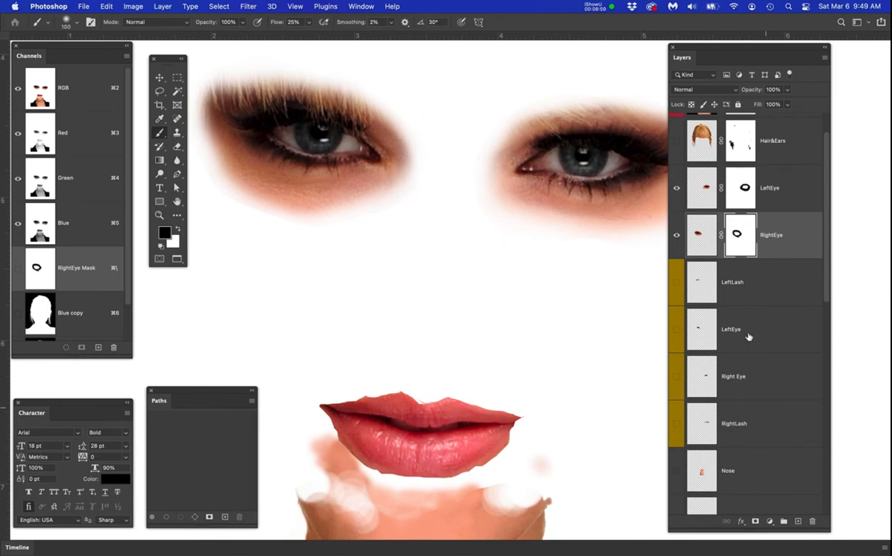
Show the Hair&Ears layer and paint black on its mask to soften the bangs and side hair around the RightEye cutout.
{"action": "left_click", "coordinate": [677, 142]}
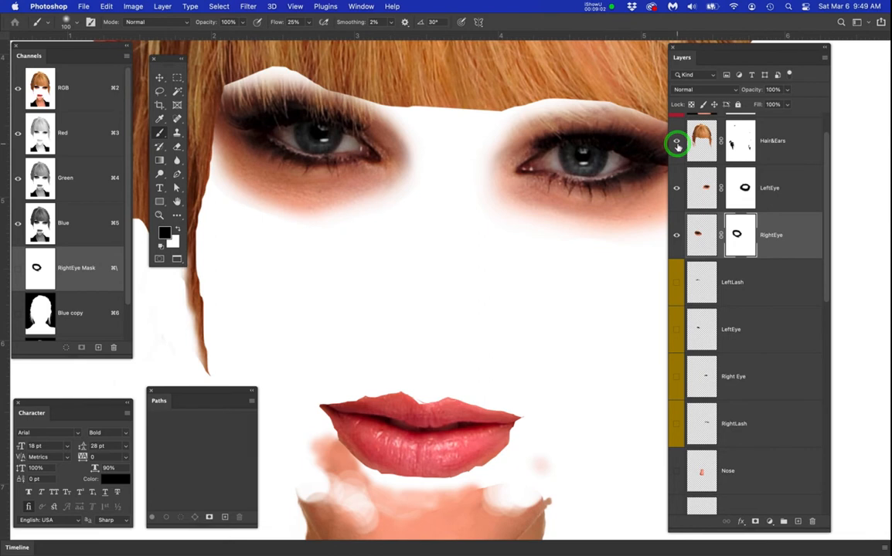
{"action": "left_click", "coordinate": [742, 148]}
{"action": "key", "text": "space"}
{"action": "left_click_drag", "start_coordinate": [574, 235], "coordinate": [578, 303]}
{"action": "scroll", "coordinate": [369, 203], "scroll_direction": "down", "scroll_amount": 2}
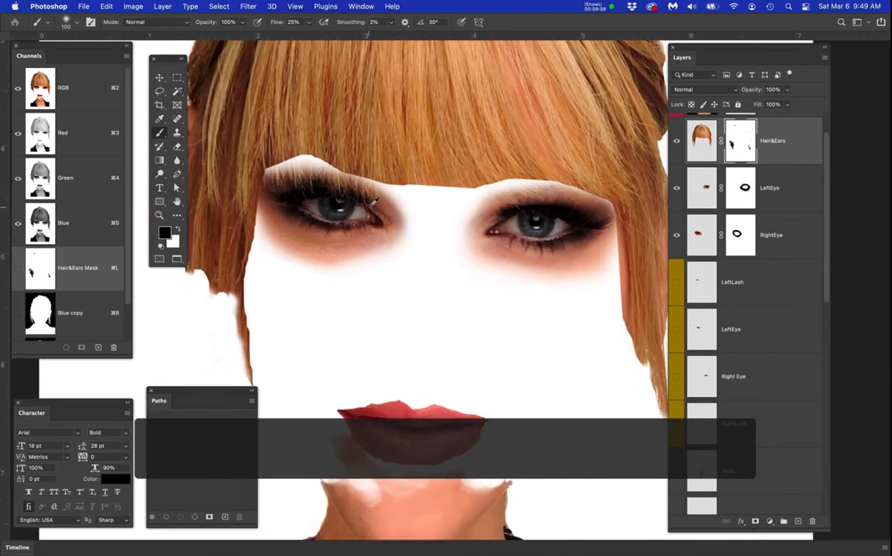
{"action": "mouse_move", "coordinate": [433, 203]}
{"action": "left_mouse_down"}
{"action": "mouse_move", "coordinate": [498, 211]}
{"action": "mouse_move", "coordinate": [440, 203]}
{"action": "left_mouse_up"}
{"action": "mouse_move", "coordinate": [408, 195]}
{"action": "left_mouse_down"}
{"action": "mouse_move", "coordinate": [373, 193]}
{"action": "mouse_move", "coordinate": [405, 195]}
{"action": "mouse_move", "coordinate": [304, 166]}
{"action": "mouse_move", "coordinate": [313, 168]}
{"action": "mouse_move", "coordinate": [284, 174]}
{"action": "mouse_move", "coordinate": [366, 198]}
{"action": "left_mouse_up"}
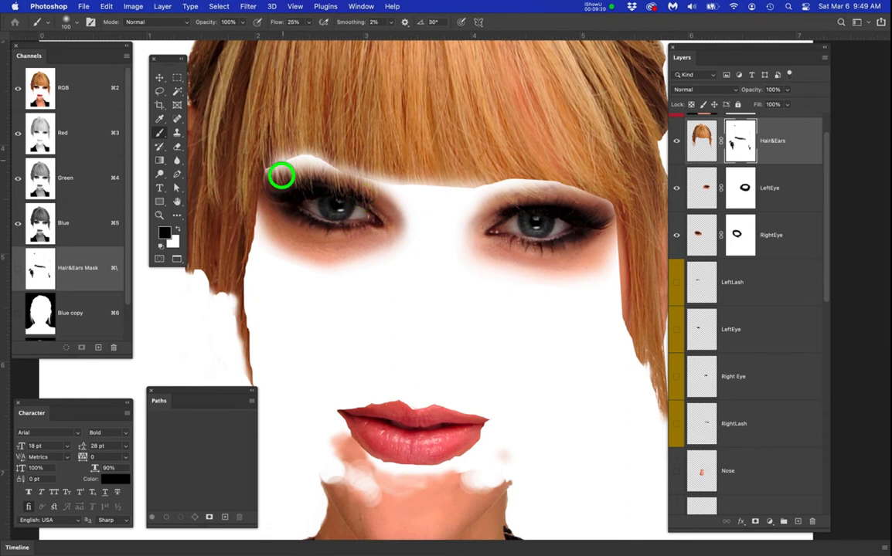
{"action": "mouse_move", "coordinate": [279, 177]}
{"action": "left_mouse_down"}
{"action": "mouse_move", "coordinate": [264, 203]}
{"action": "mouse_move", "coordinate": [264, 281]}
{"action": "mouse_move", "coordinate": [263, 245]}
{"action": "mouse_move", "coordinate": [255, 270]}
{"action": "left_mouse_up"}
Continue painting black on the Hair&Ears mask to fade the bangs and side hair around the LeftEye cutout.
{"action": "key", "text": "space"}
{"action": "left_click_drag", "start_coordinate": [529, 287], "coordinate": [452, 317]}
{"action": "mouse_move", "coordinate": [429, 219]}
{"action": "left_mouse_down"}
{"action": "mouse_move", "coordinate": [392, 224]}
{"action": "mouse_move", "coordinate": [470, 218]}
{"action": "mouse_move", "coordinate": [516, 237]}
{"action": "mouse_move", "coordinate": [461, 222]}
{"action": "mouse_move", "coordinate": [405, 226]}
{"action": "mouse_move", "coordinate": [440, 217]}
{"action": "mouse_move", "coordinate": [485, 226]}
{"action": "mouse_move", "coordinate": [420, 212]}
{"action": "mouse_move", "coordinate": [510, 237]}
{"action": "left_mouse_up"}
{"action": "mouse_move", "coordinate": [521, 272]}
{"action": "left_mouse_down"}
{"action": "mouse_move", "coordinate": [534, 361]}
{"action": "mouse_move", "coordinate": [518, 247]}
{"action": "mouse_move", "coordinate": [547, 391]}
{"action": "mouse_move", "coordinate": [515, 318]}
{"action": "mouse_move", "coordinate": [523, 246]}
{"action": "left_mouse_up"}
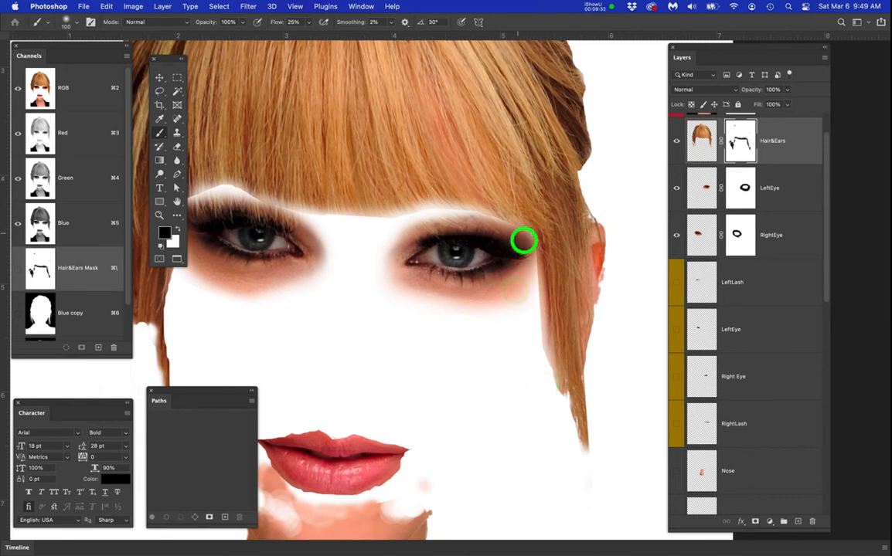
Show the Blankface copy 2 layer so the skin fills in behind the eyes and hair.
{"action": "scroll", "coordinate": [700, 446], "scroll_direction": "down", "scroll_amount": 5}
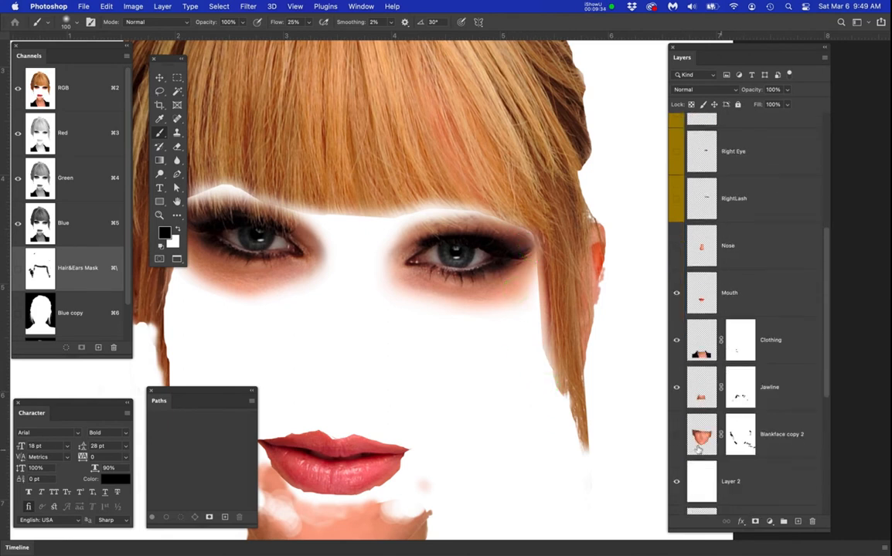
{"action": "left_click", "coordinate": [675, 435]}
{"action": "left_click_drag", "start_coordinate": [379, 284], "coordinate": [445, 331]}
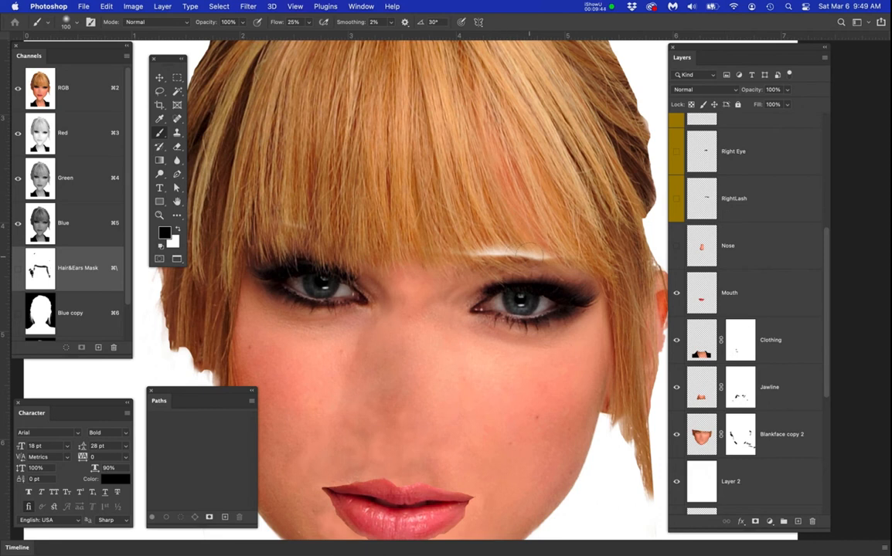
{"action": "left_click_drag", "start_coordinate": [500, 193], "coordinate": [506, 175]}
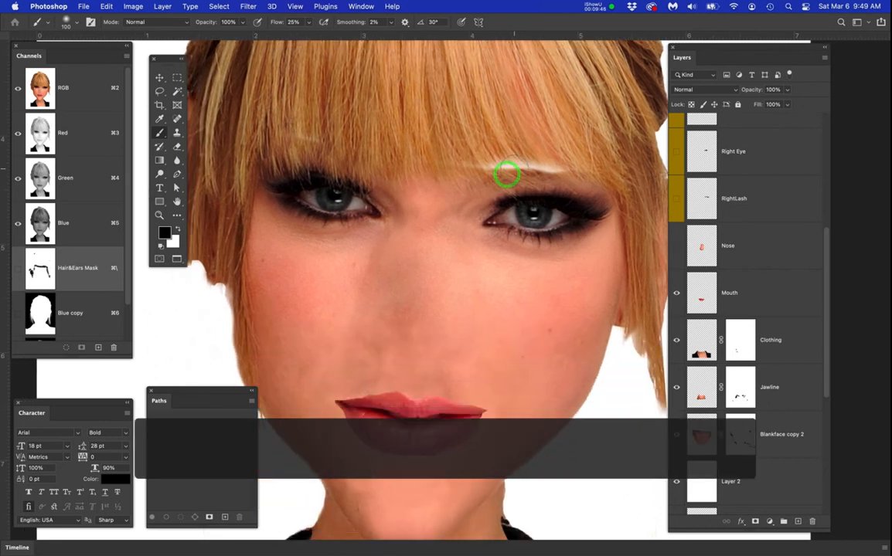
Select the LeftEye layer image, check it by toggling its visibility, and briefly show Main Layer copy to compare with the original face.
{"action": "scroll", "coordinate": [757, 244], "scroll_direction": "up", "scroll_amount": 5}
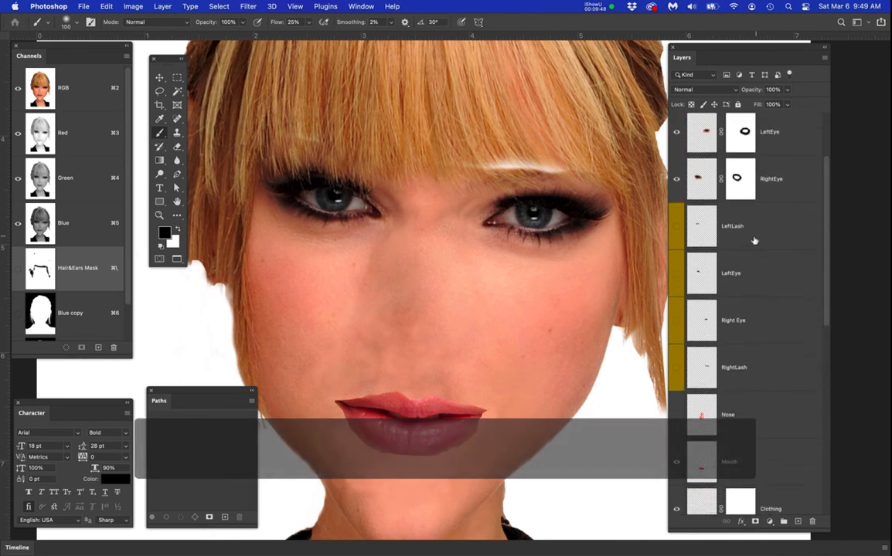
{"action": "scroll", "coordinate": [748, 248], "scroll_direction": "up", "scroll_amount": 3}
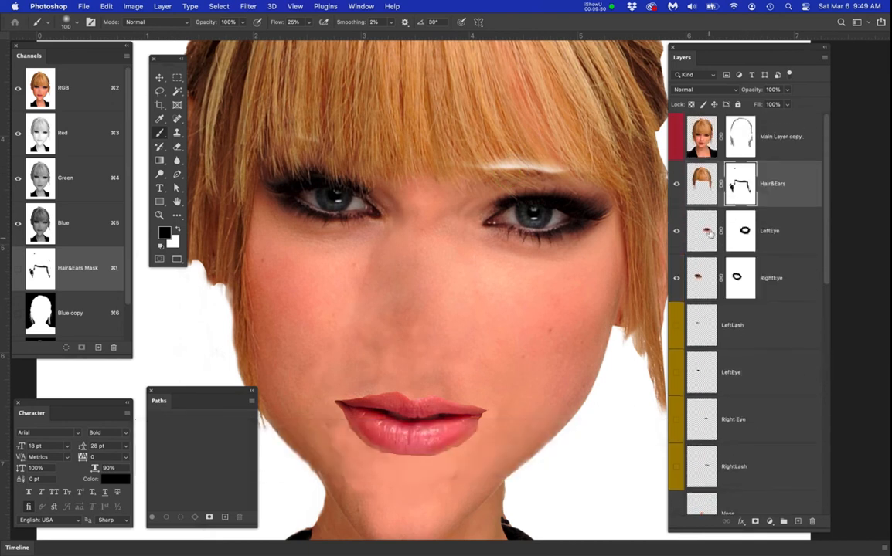
{"action": "left_click", "coordinate": [707, 235]}
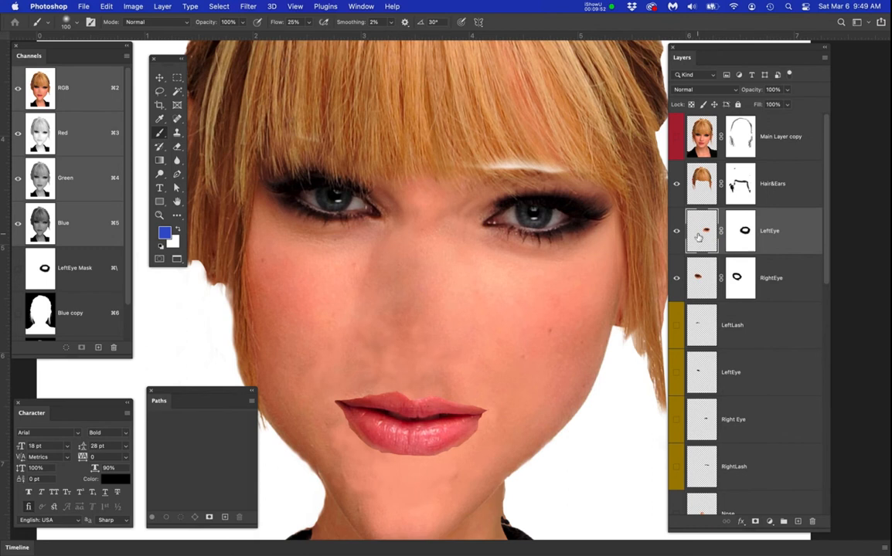
{"action": "left_click", "coordinate": [677, 231]}
{"action": "left_click", "coordinate": [677, 232]}
{"action": "left_click", "coordinate": [674, 139]}
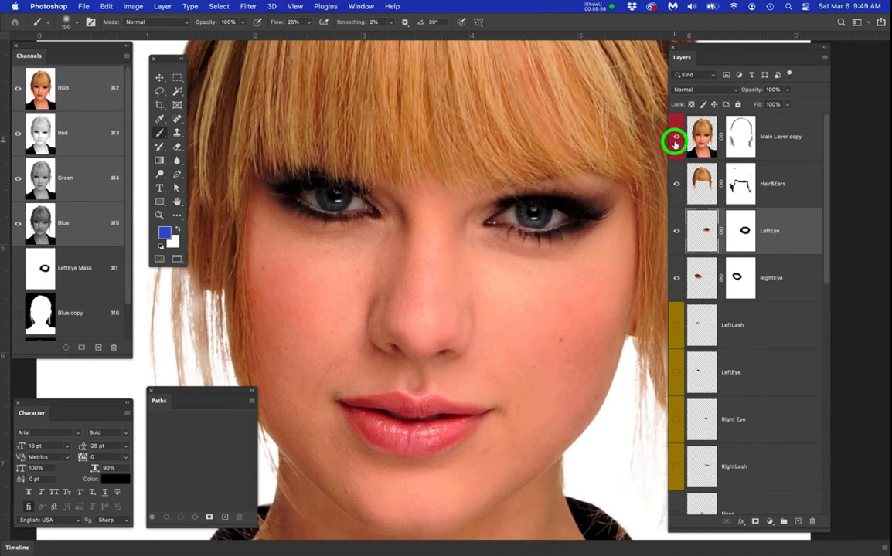
{"action": "left_click", "coordinate": [676, 139]}
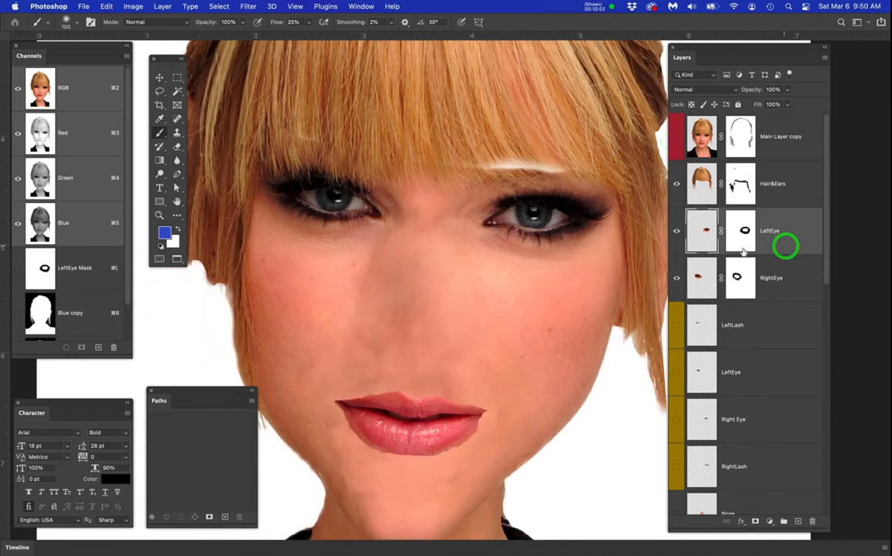
Scale the LeftEye layer proportionally to about 72% and move it slightly toward the nose.
{"action": "key", "text": "super+t"}
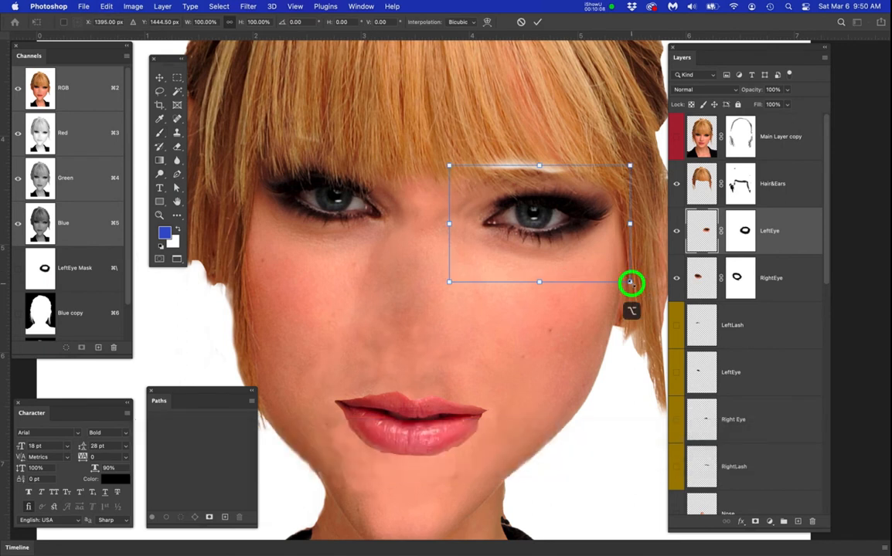
{"action": "left_click_drag", "start_coordinate": [630, 283], "coordinate": [624, 278]}
{"action": "left_click_drag", "start_coordinate": [618, 275], "coordinate": [605, 266]}
{"action": "left_click_drag", "start_coordinate": [567, 230], "coordinate": [551, 227]}
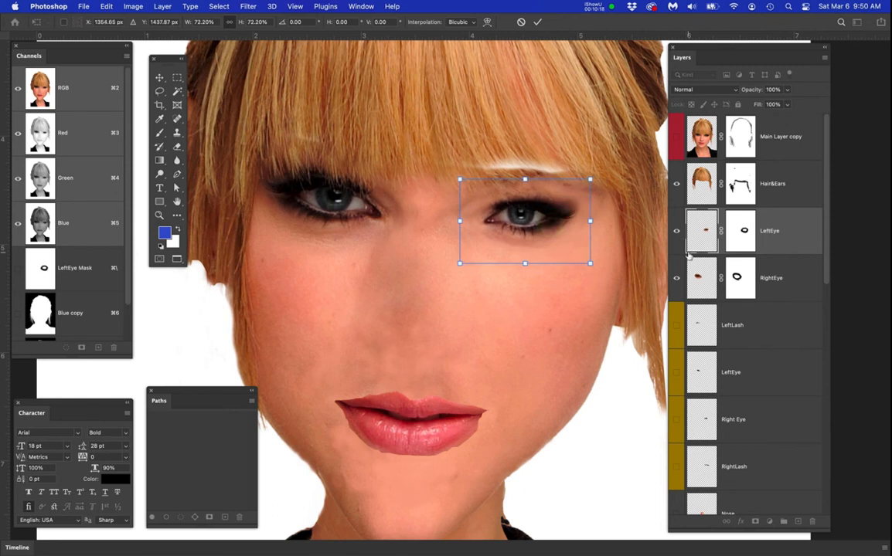
{"action": "key", "text": "Return"}
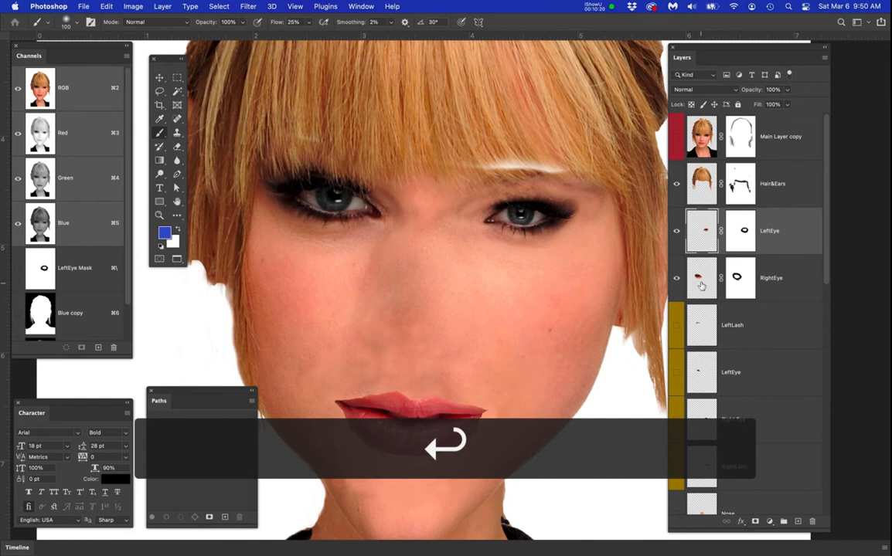
Scale the RightEye layer down to match LeftEye, adjust its position slightly, and compare the face with Main Layer copy.
{"action": "left_click", "coordinate": [699, 280]}
{"action": "left_click", "coordinate": [677, 281]}
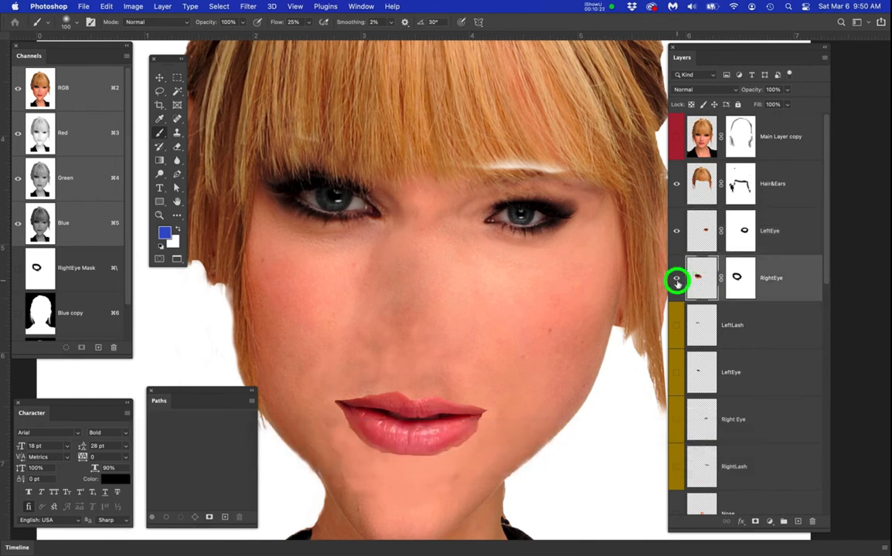
{"action": "left_click", "coordinate": [677, 281]}
{"action": "left_click", "coordinate": [698, 282]}
{"action": "key", "text": "super+t"}
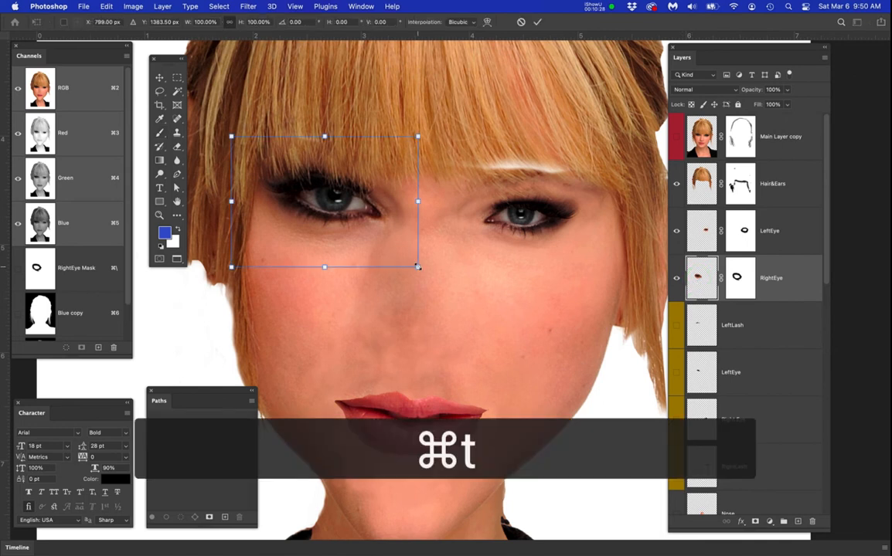
{"action": "left_click_drag", "start_coordinate": [418, 266], "coordinate": [397, 252]}
{"action": "left_click_drag", "start_coordinate": [354, 219], "coordinate": [359, 224]}
{"action": "key", "text": "Return"}
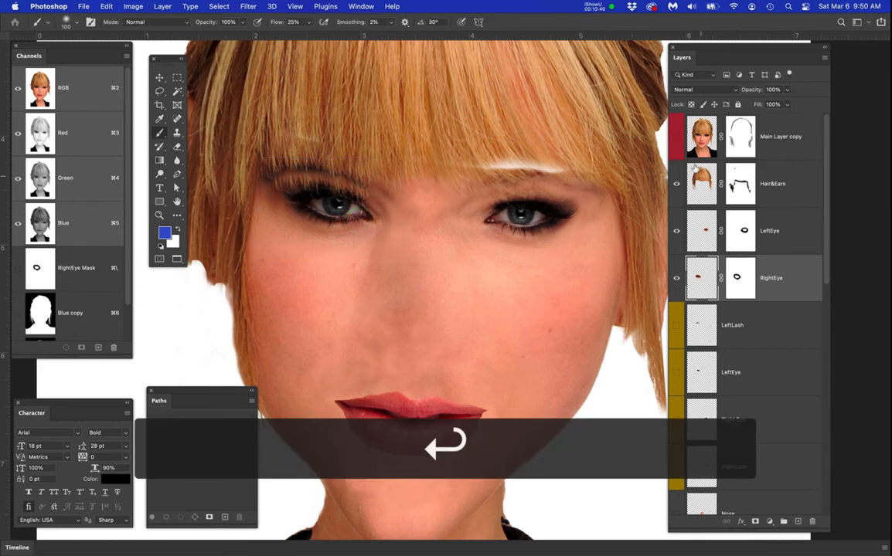
{"action": "left_click", "coordinate": [675, 135]}
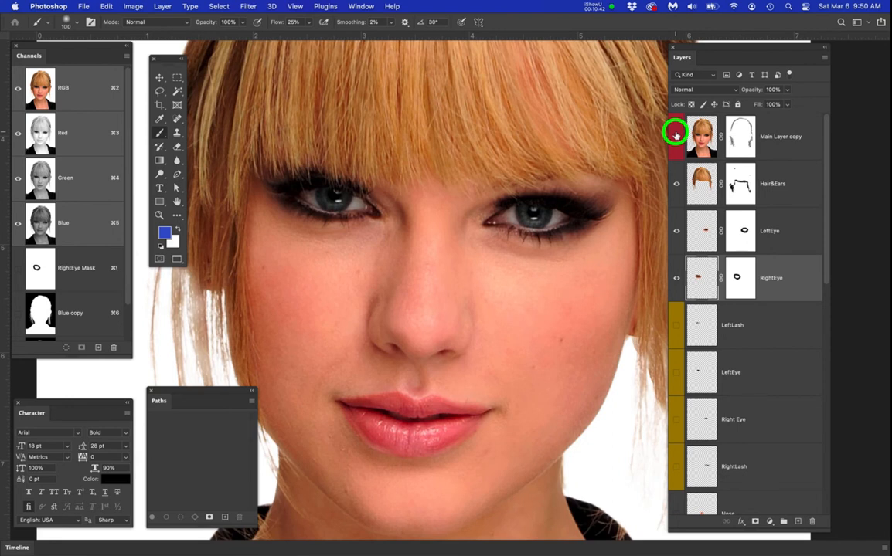
{"action": "left_click", "coordinate": [676, 134]}
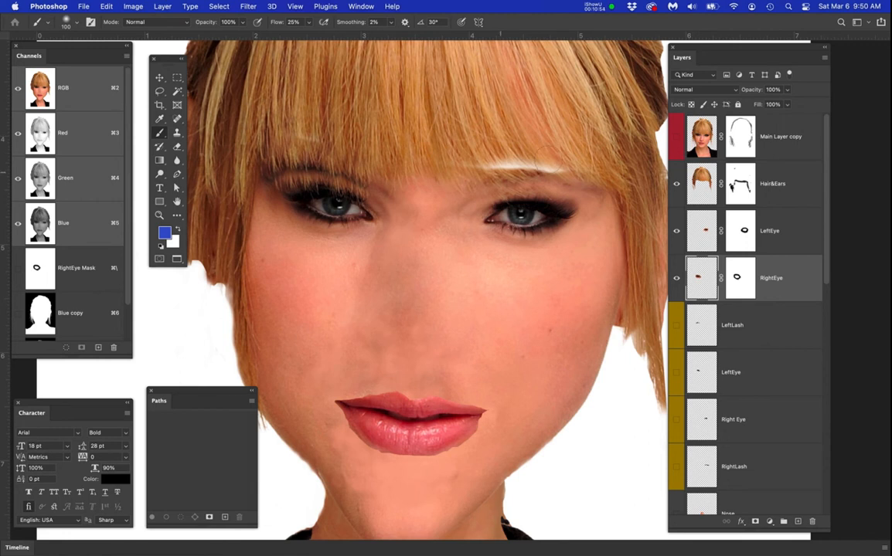
Create a new layer above Hair&Ears and set up the Clone Stamp tool with a 150 px brush.
{"action": "left_click", "coordinate": [803, 188]}
{"action": "left_click", "coordinate": [798, 521]}
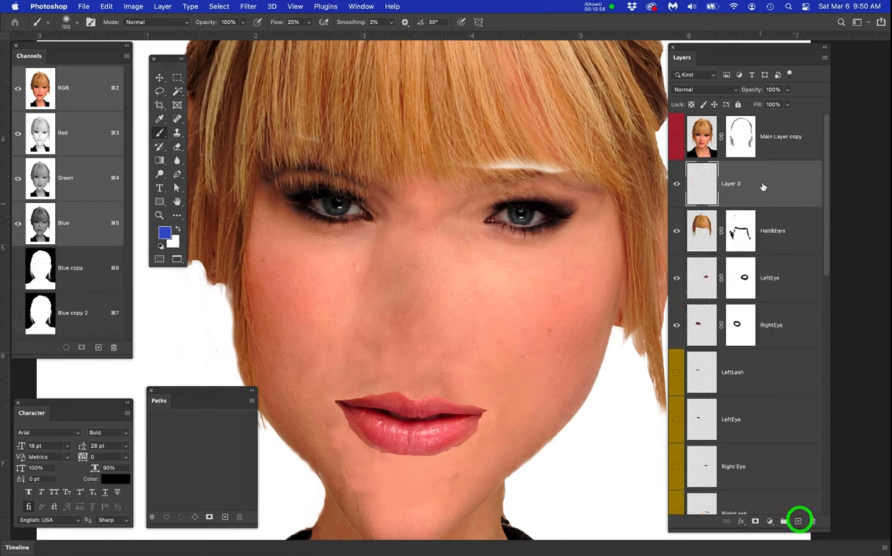
{"action": "key", "text": "s"}
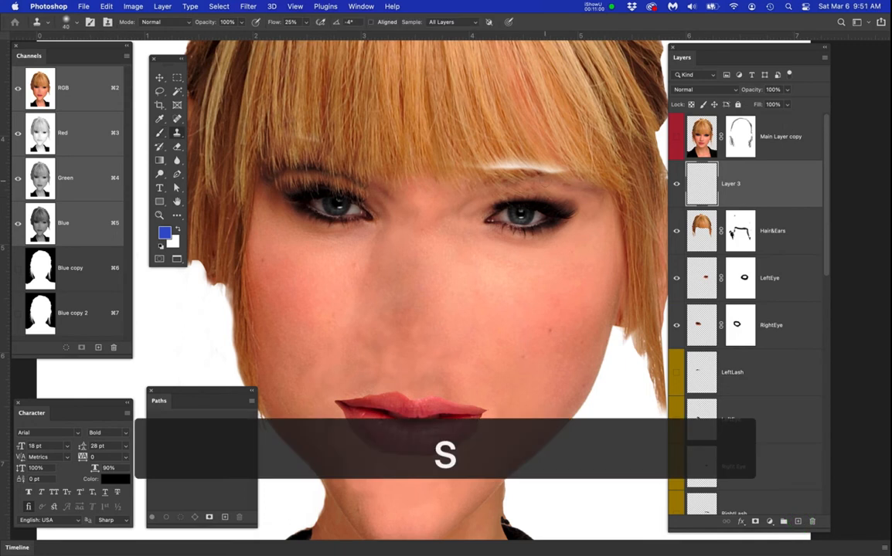
{"action": "key", "text": "bracketright"}
{"action": "key", "text": "bracketright"}
{"action": "key", "text": "bracketright"}
{"action": "key", "text": "bracketright"}
{"action": "key", "text": "bracketright"}
{"action": "key", "text": "bracketright"}
{"action": "key", "text": "bracketright"}
{"action": "key", "text": "bracketright"}
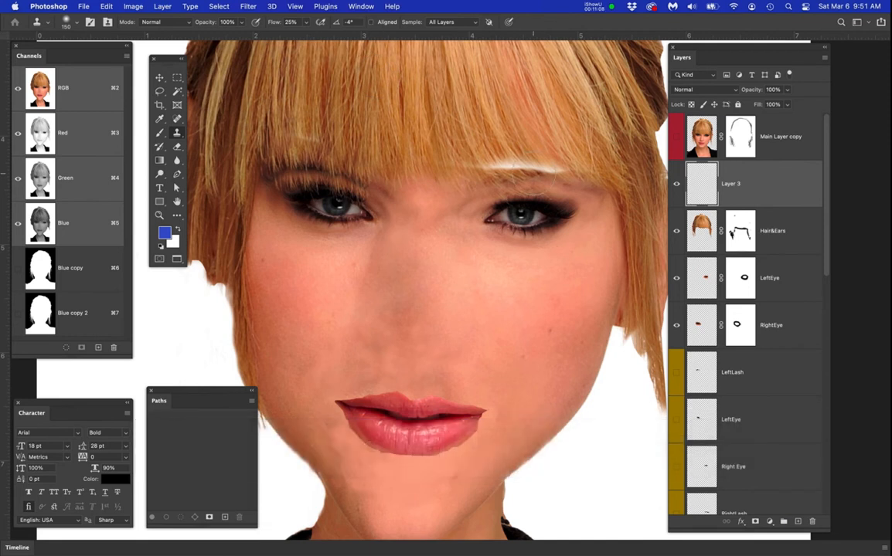
Set the Clone Stamp flow to 50% and check the brush's size and hardness.
{"action": "scroll", "coordinate": [533, 173], "scroll_direction": "up", "scroll_amount": 3}
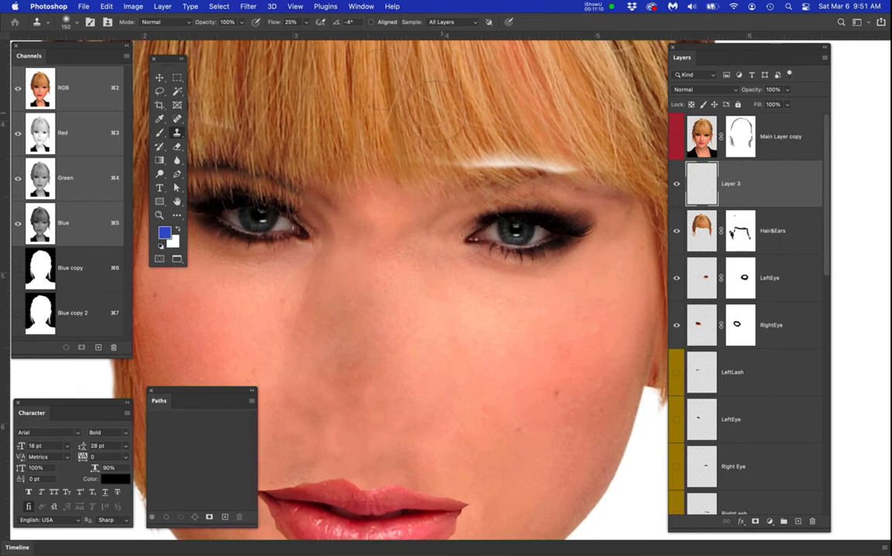
{"action": "left_click", "coordinate": [283, 21]}
{"action": "type", "text": "50"}
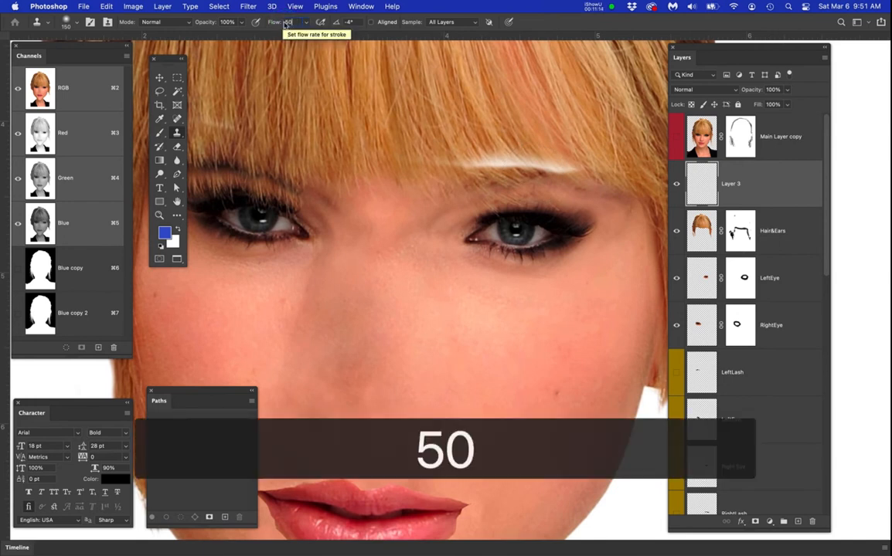
{"action": "key", "text": "Return"}
{"action": "right_click", "coordinate": [524, 142]}
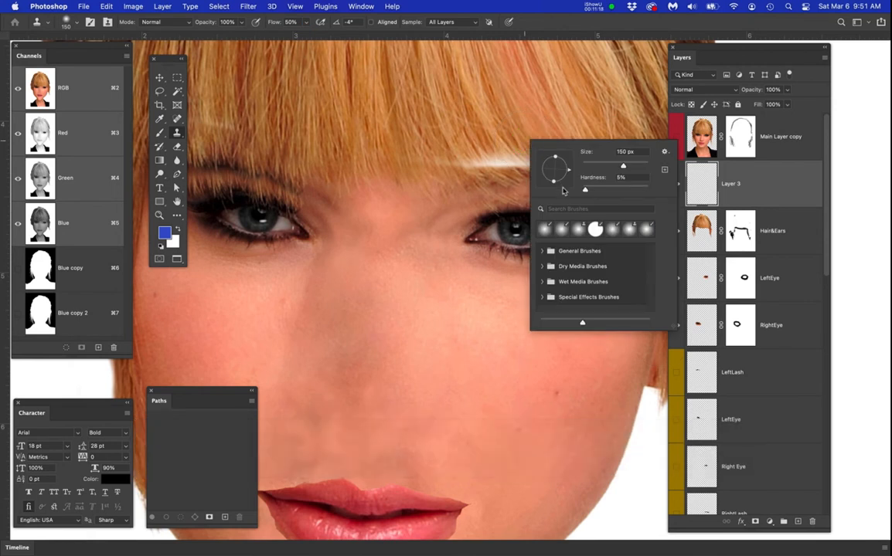
{"action": "key", "text": "Return"}
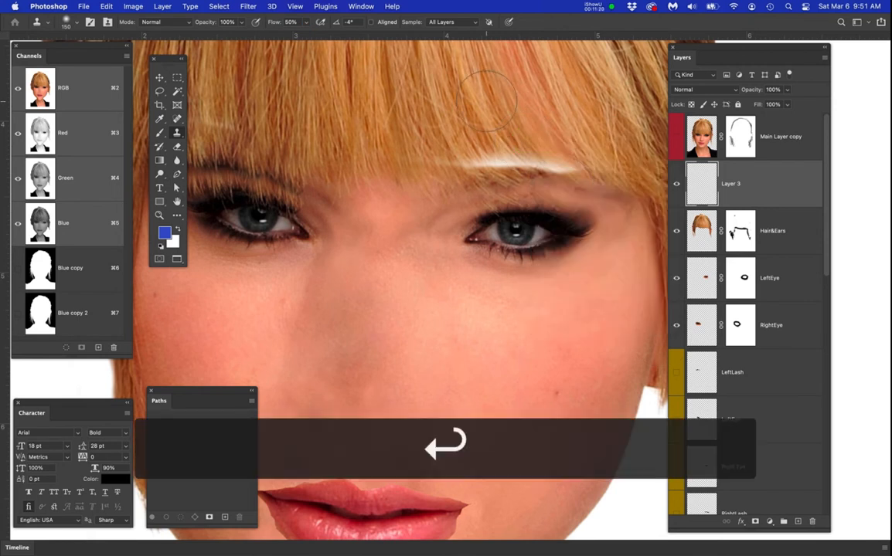
Sample the bangs above the white gap as the clone source and rename the new layer ExtraHair.
{"action": "left_click", "coordinate": [474, 110], "text": "alt"}
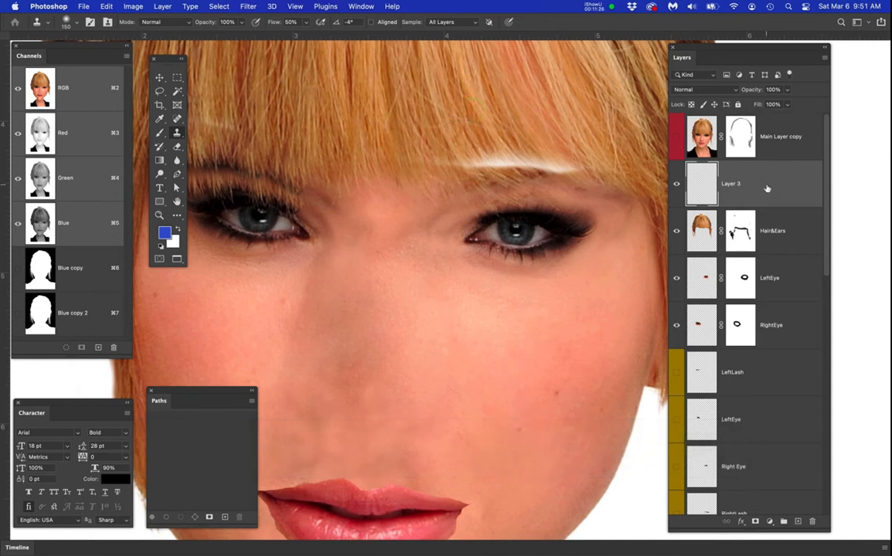
{"action": "left_click", "coordinate": [735, 184]}
{"action": "type", "text": "ExtraHair"}
{"action": "key", "text": "Return"}
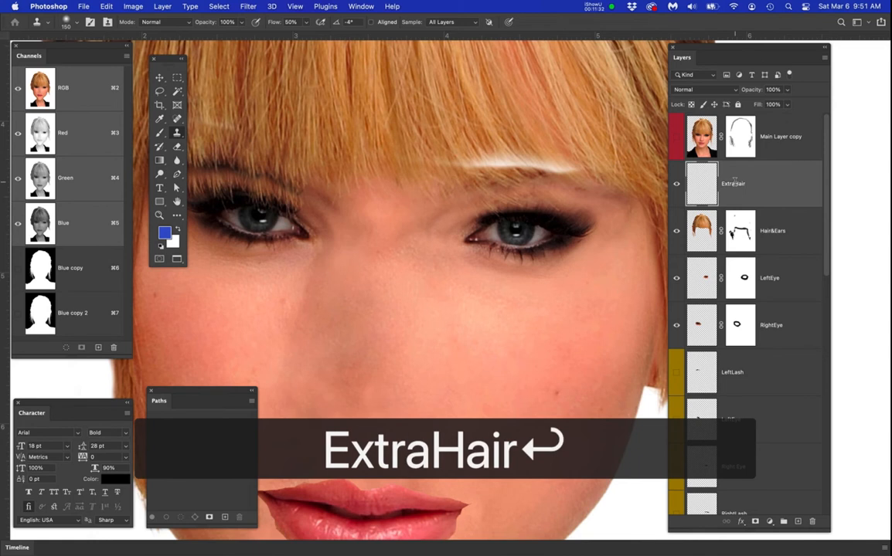
Undo the first clone stroke, resample the bangs, and clone hair over the white gap above the LeftEye with Aligned enabled.
{"action": "left_click_drag", "start_coordinate": [572, 149], "coordinate": [448, 156]}
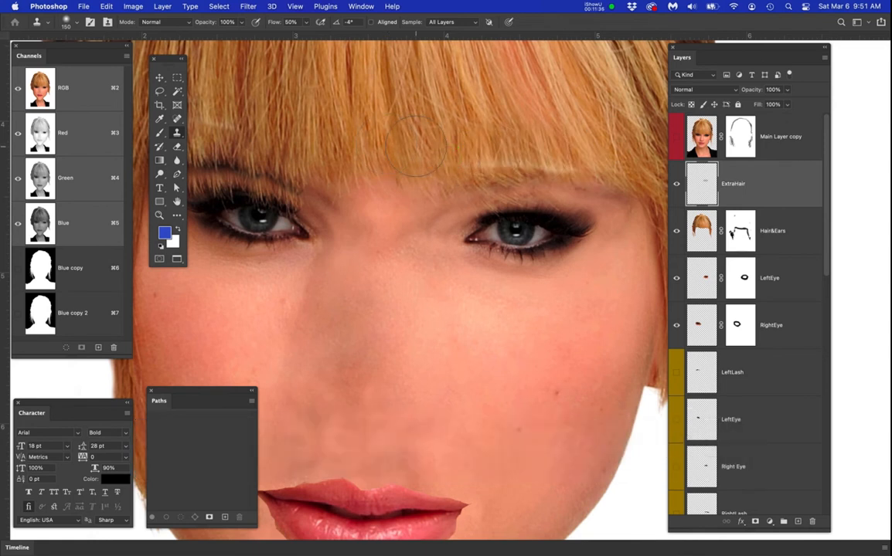
{"action": "key", "text": "super+z"}
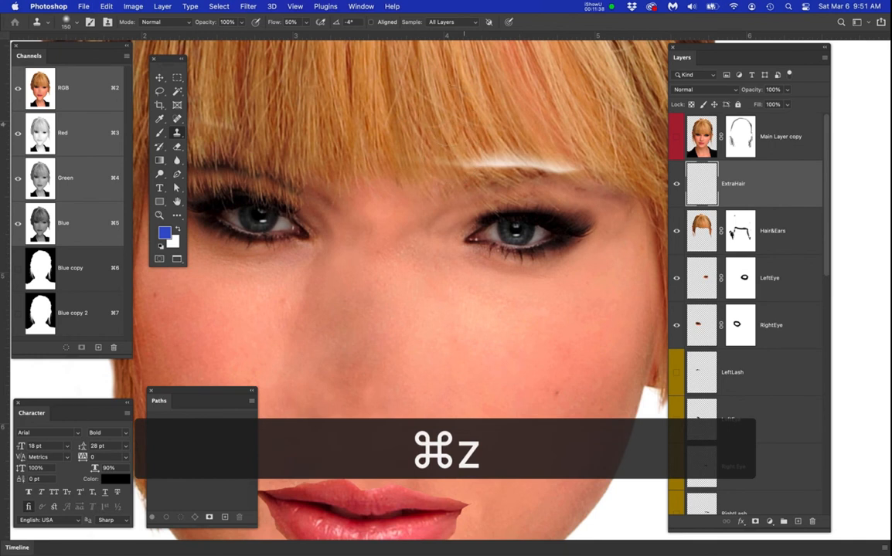
{"action": "left_click", "coordinate": [444, 120], "text": "alt"}
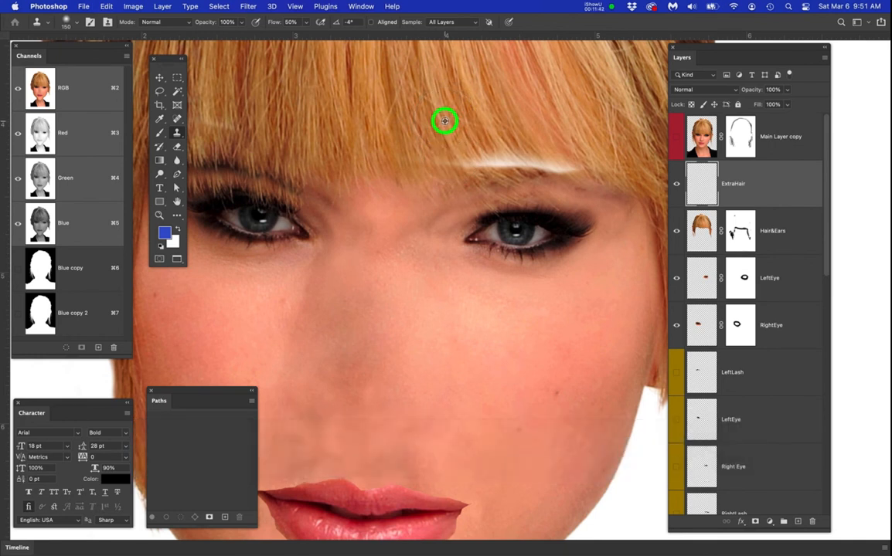
{"action": "left_click", "coordinate": [469, 160]}
{"action": "left_click_drag", "start_coordinate": [469, 160], "coordinate": [565, 162]}
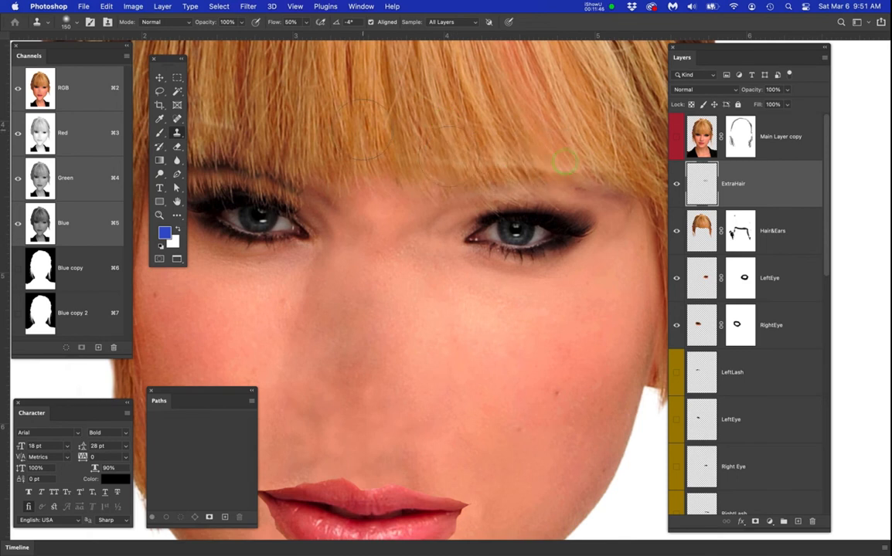
{"action": "left_click", "coordinate": [506, 158]}
{"action": "left_click", "coordinate": [474, 156]}
{"action": "left_click", "coordinate": [564, 166]}
{"action": "left_click", "coordinate": [539, 160]}
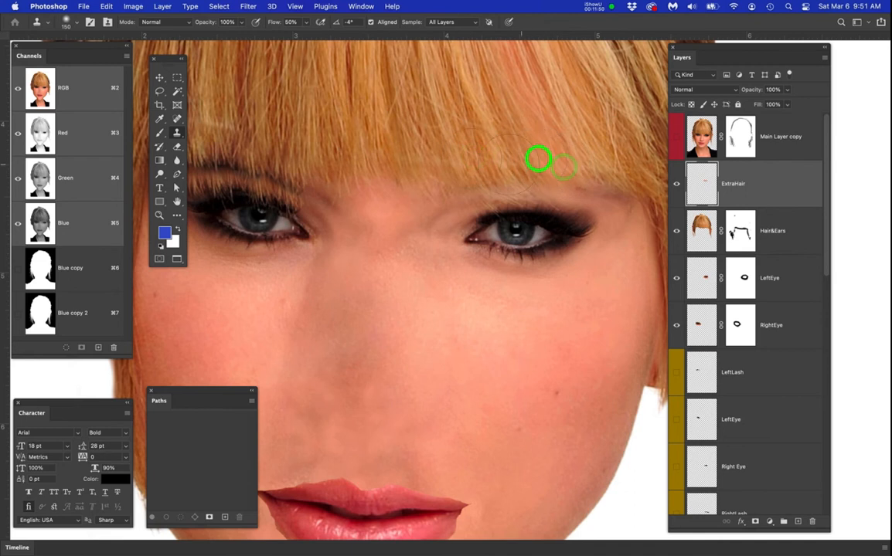
{"action": "key", "text": "space"}
{"action": "left_click_drag", "start_coordinate": [393, 178], "coordinate": [554, 217]}
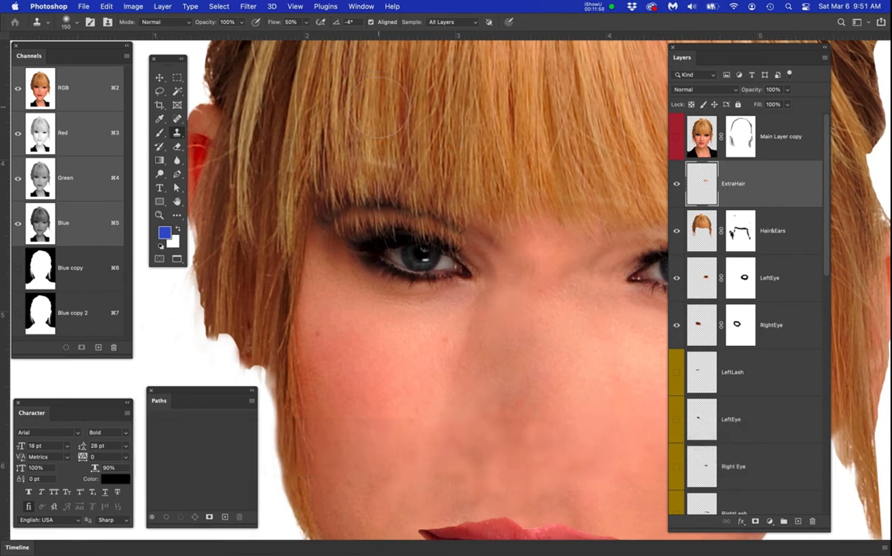
Resample the bangs above the RightEye and clone hair over the thin area with the 150 px Clone Stamp.
{"action": "left_click", "coordinate": [379, 111], "text": "alt"}
{"action": "left_click", "coordinate": [386, 167]}
{"action": "left_click", "coordinate": [354, 163]}
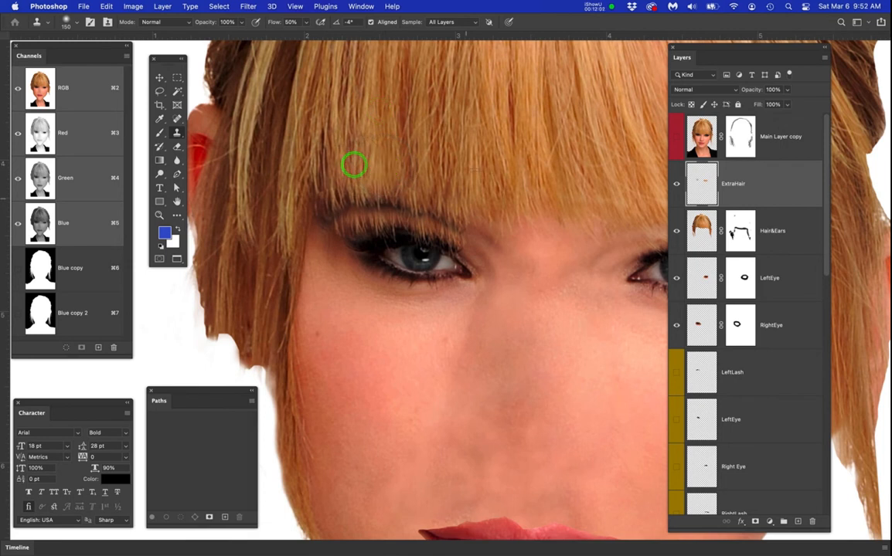
Reduce the Clone Stamp brush to 80 px and clone hair over the eyebrow showing above the RightEye.
{"action": "key", "text": "bracketleft"}
{"action": "key", "text": "bracketleft"}
{"action": "key", "text": "bracketleft"}
{"action": "key", "text": "bracketleft"}
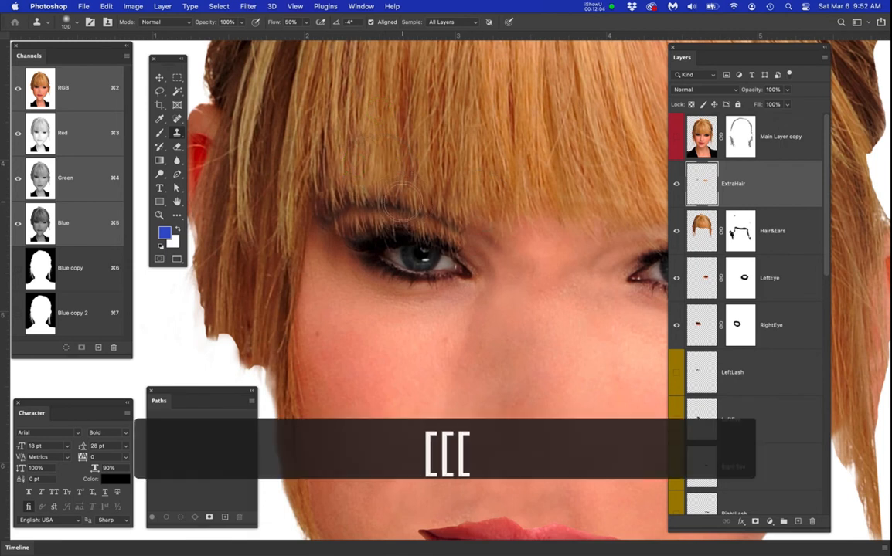
{"action": "left_click", "coordinate": [402, 206]}
{"action": "left_click", "coordinate": [390, 205]}
{"action": "left_click", "coordinate": [381, 204]}
{"action": "left_click", "coordinate": [374, 202]}
{"action": "left_click", "coordinate": [364, 205]}
{"action": "left_click", "coordinate": [353, 207]}
{"action": "left_click", "coordinate": [339, 206]}
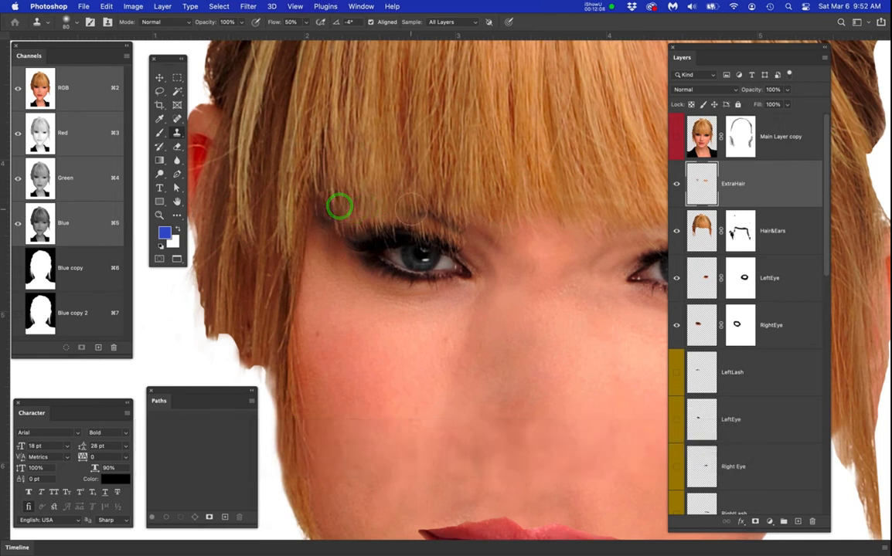
Resample the bangs near both ends of the RightEye's eyebrow and clone hair over the remaining brow.
{"action": "left_click", "coordinate": [409, 184], "text": "alt"}
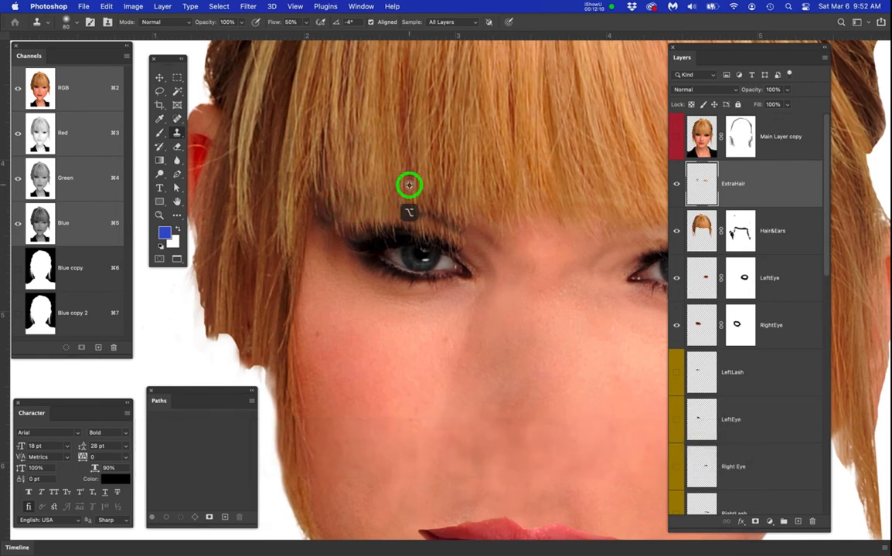
{"action": "left_click", "coordinate": [412, 208]}
{"action": "left_click", "coordinate": [446, 199]}
{"action": "left_click", "coordinate": [440, 216]}
{"action": "left_click", "coordinate": [349, 182], "text": "alt"}
{"action": "left_click", "coordinate": [348, 200]}
{"action": "left_click", "coordinate": [331, 204]}
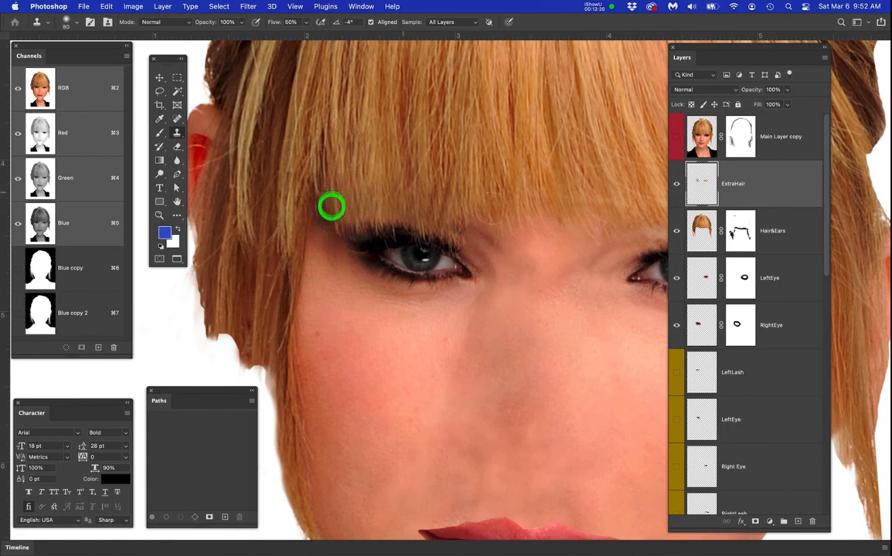
{"action": "left_click", "coordinate": [465, 225]}
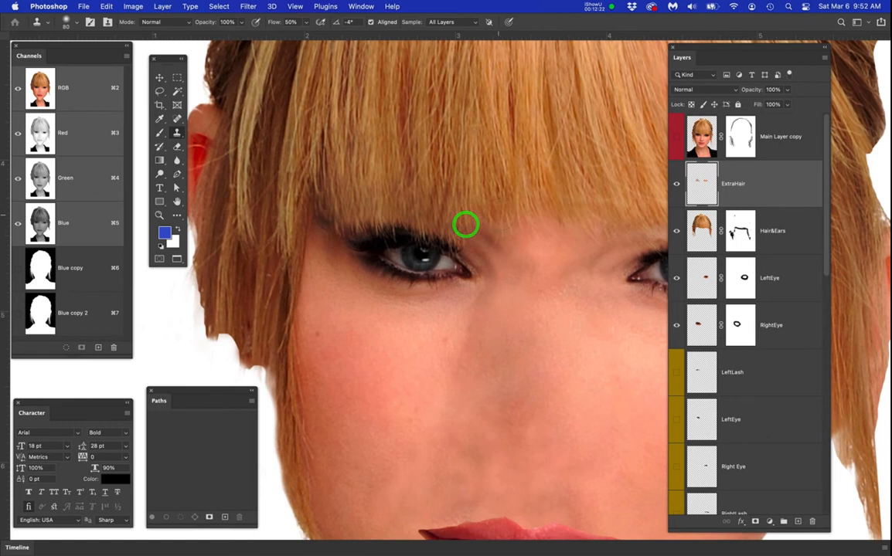
Sample the bangs beside the LeftEye and clone hair along their lower edge, from between the eyes to beyond the LeftEye.
{"action": "scroll", "coordinate": [499, 215], "scroll_direction": "down", "scroll_amount": 4}
{"action": "left_click_drag", "start_coordinate": [558, 272], "coordinate": [456, 226]}
{"action": "scroll", "coordinate": [543, 167], "scroll_direction": "up", "scroll_amount": 1}
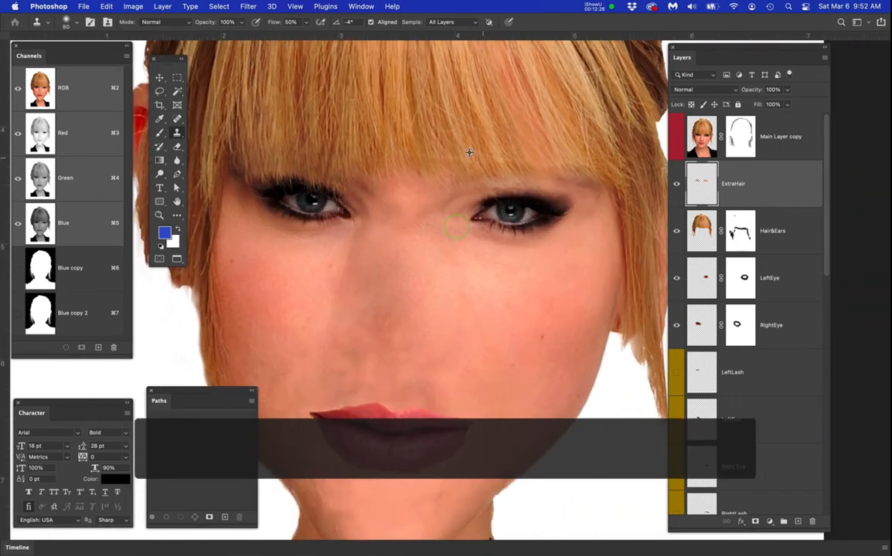
{"action": "scroll", "coordinate": [479, 155], "scroll_direction": "up", "scroll_amount": 2}
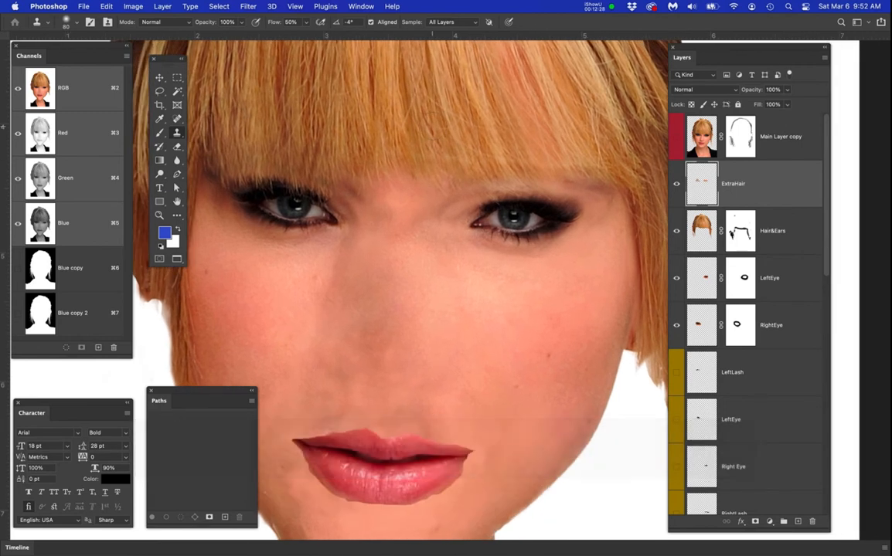
{"action": "left_click", "coordinate": [431, 132], "text": "alt"}
{"action": "left_click", "coordinate": [430, 154]}
{"action": "left_click", "coordinate": [450, 157]}
{"action": "left_click", "coordinate": [459, 159]}
{"action": "left_click", "coordinate": [419, 159]}
{"action": "left_click", "coordinate": [531, 165]}
{"action": "left_click", "coordinate": [509, 163]}
{"action": "left_click", "coordinate": [571, 170]}
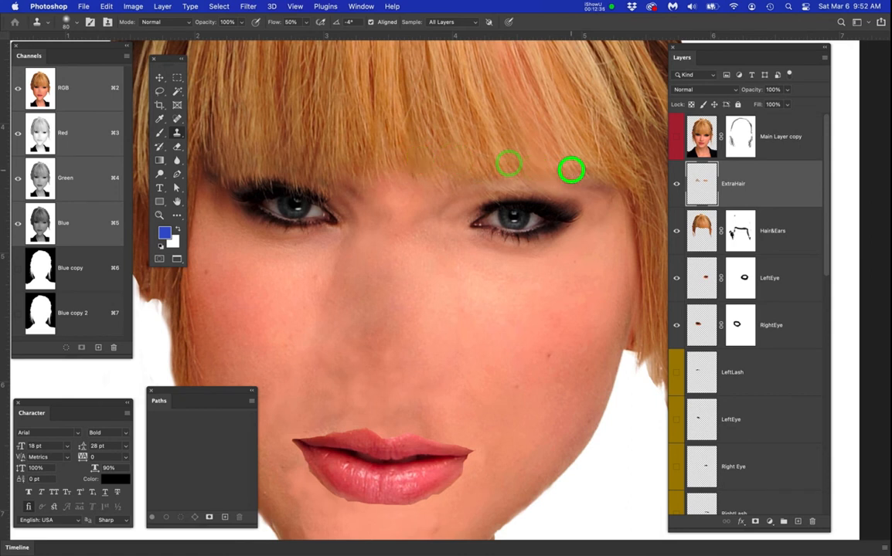
{"action": "left_click", "coordinate": [584, 167]}
{"action": "left_click", "coordinate": [539, 160]}
Hide the Mouth layer, then show the Main Layer copy and select its image.
{"action": "key", "text": "super+0"}
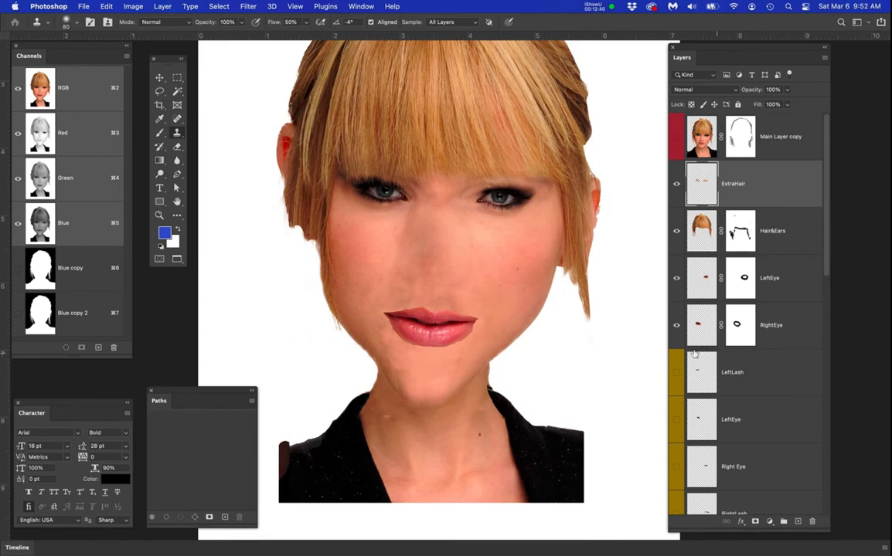
{"action": "scroll", "coordinate": [717, 410], "scroll_direction": "down", "scroll_amount": 2}
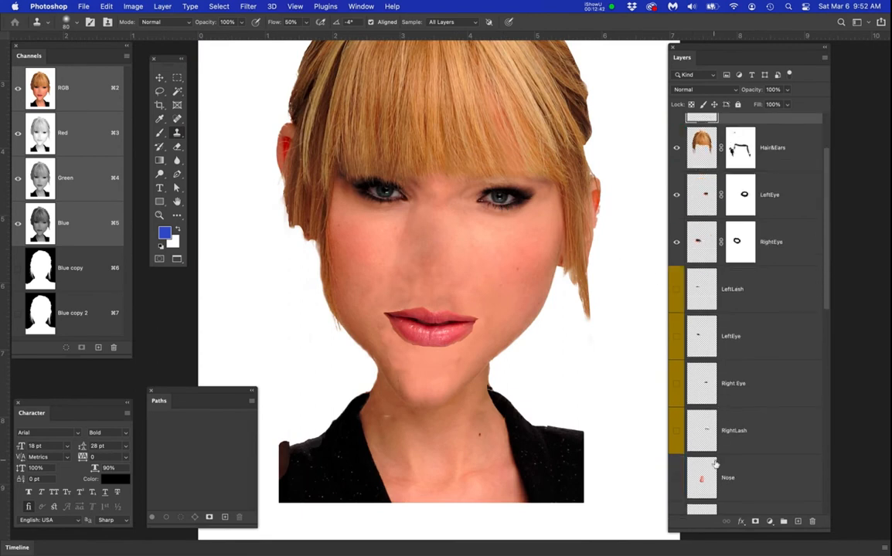
{"action": "scroll", "coordinate": [714, 464], "scroll_direction": "down", "scroll_amount": 2}
{"action": "left_click", "coordinate": [677, 450]}
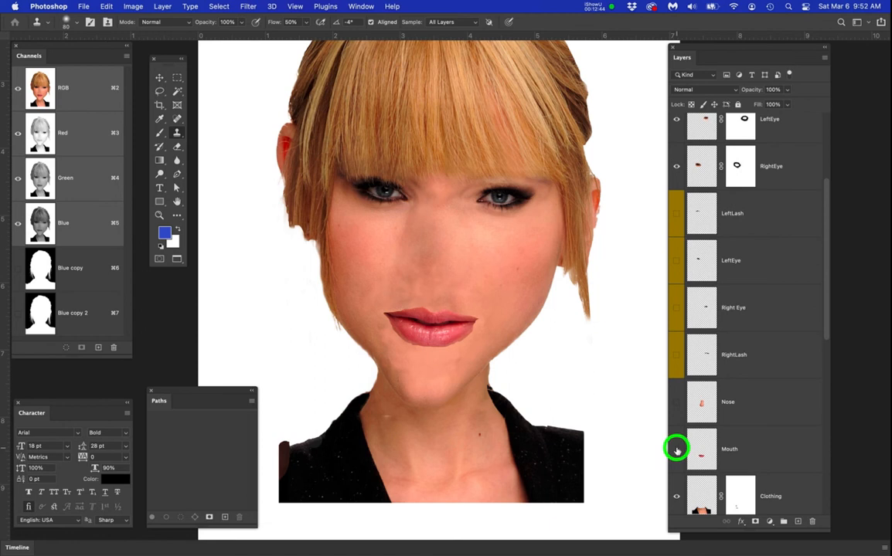
{"action": "scroll", "coordinate": [752, 266], "scroll_direction": "up", "scroll_amount": 4}
{"action": "left_click", "coordinate": [676, 137]}
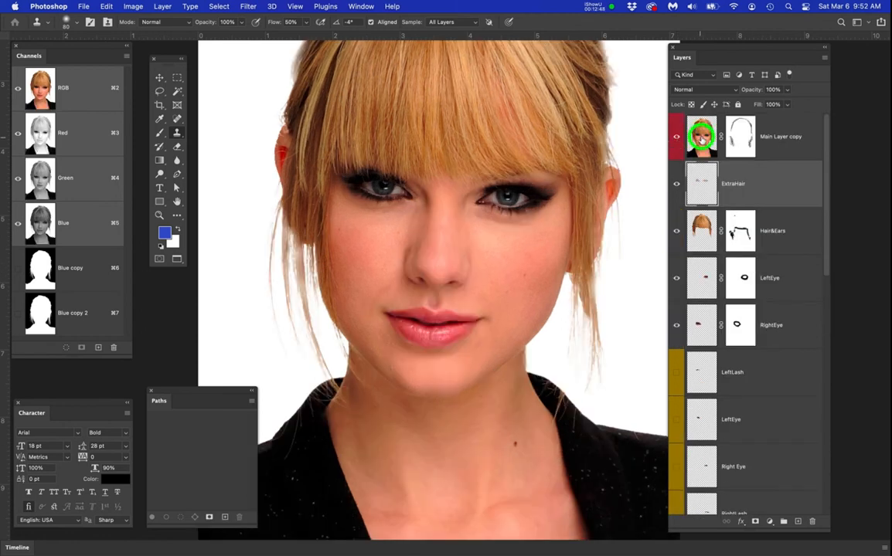
{"action": "left_click", "coordinate": [701, 138]}
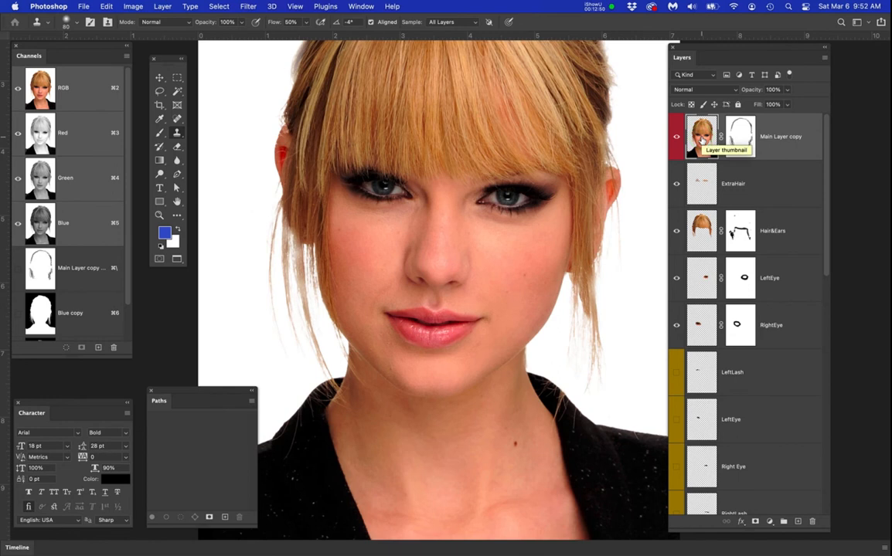
Lasso the mouth with a generous margin of surrounding skin and copy the selection to a new layer.
{"action": "scroll", "coordinate": [429, 301], "scroll_direction": "up", "scroll_amount": 2}
{"action": "key", "text": "l"}
{"action": "mouse_move", "coordinate": [429, 297]}
{"action": "left_mouse_down"}
{"action": "mouse_move", "coordinate": [483, 293]}
{"action": "mouse_move", "coordinate": [572, 333]}
{"action": "mouse_move", "coordinate": [551, 365]}
{"action": "mouse_move", "coordinate": [492, 404]}
{"action": "mouse_move", "coordinate": [452, 414]}
{"action": "mouse_move", "coordinate": [366, 395]}
{"action": "mouse_move", "coordinate": [321, 303]}
{"action": "mouse_move", "coordinate": [349, 290]}
{"action": "mouse_move", "coordinate": [438, 291]}
{"action": "left_mouse_up"}
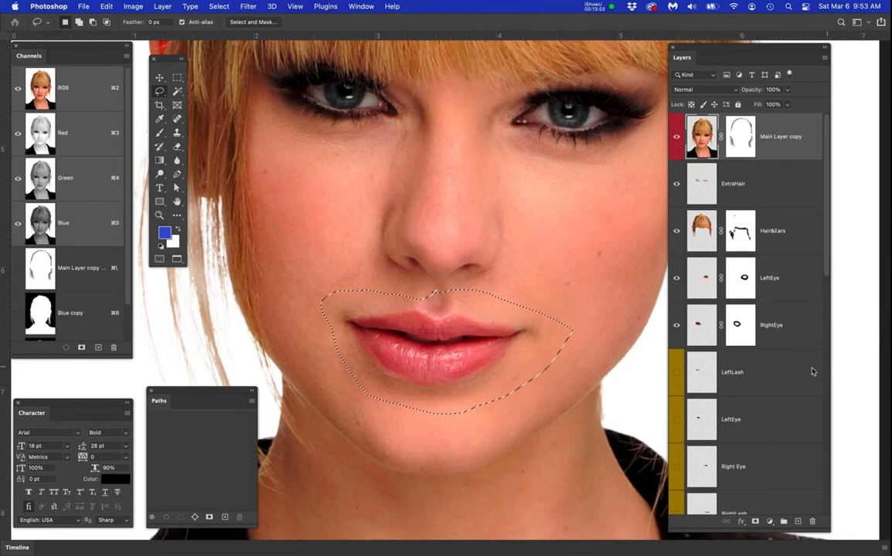
{"action": "key", "text": "super+j"}
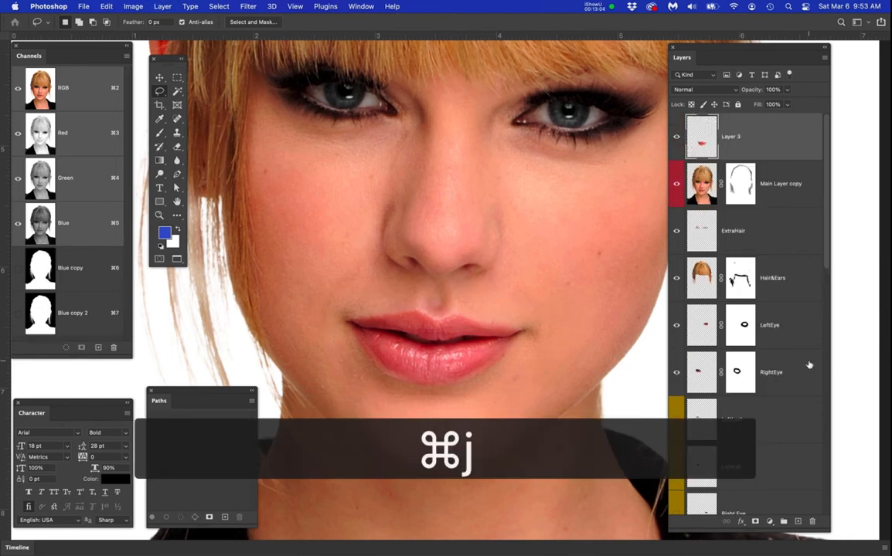
Move the copied mouth layer between the Nose and Mouth layers and rename it NewMouth.
{"action": "left_click_drag", "start_coordinate": [759, 133], "coordinate": [769, 486]}
{"action": "scroll", "coordinate": [774, 450], "scroll_direction": "down", "scroll_amount": 5}
{"action": "left_click_drag", "start_coordinate": [774, 290], "coordinate": [781, 459]}
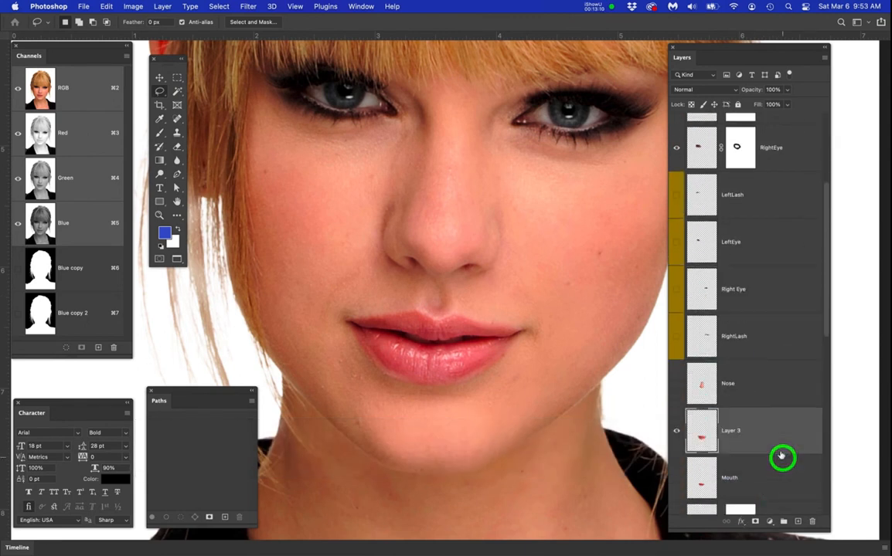
{"action": "scroll", "coordinate": [780, 454], "scroll_direction": "down", "scroll_amount": 1}
{"action": "double_click", "coordinate": [732, 389]}
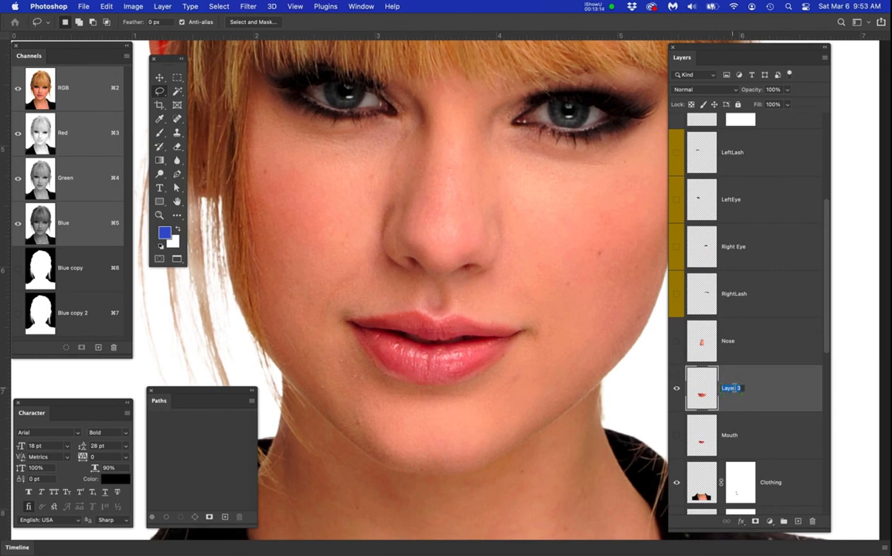
{"action": "type", "text": "New"}
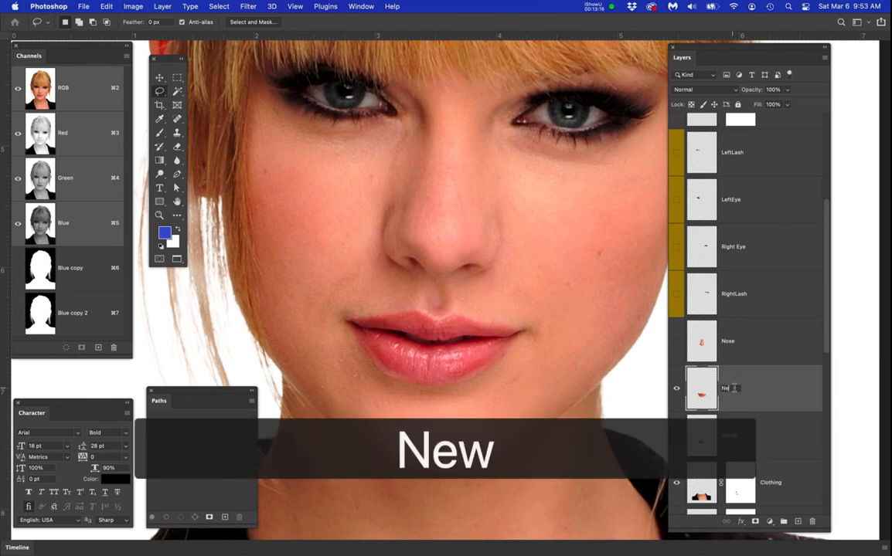
{"action": "type", "text": "Mouth"}
{"action": "key", "text": "Return"}
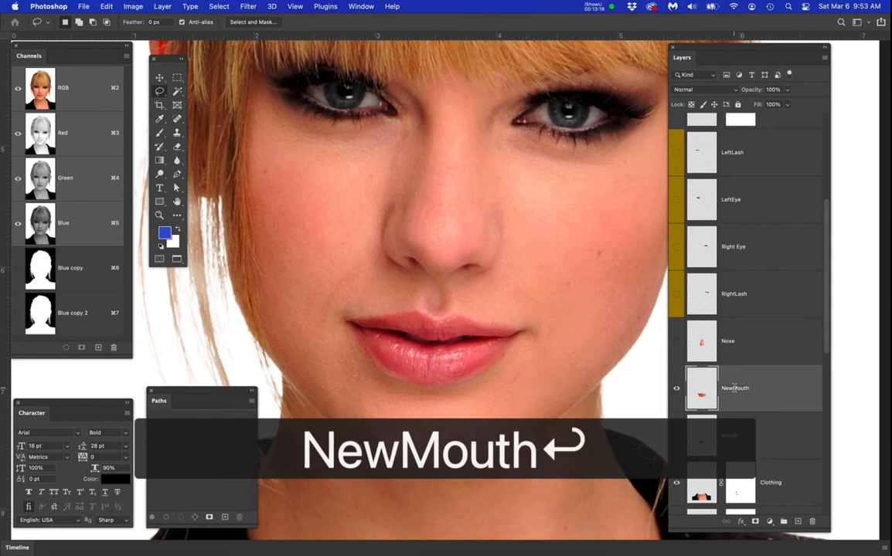
Hide the Main Layer copy and Blankface copy 2 layers to isolate the new mouth.
{"action": "scroll", "coordinate": [770, 179], "scroll_direction": "up", "scroll_amount": 5}
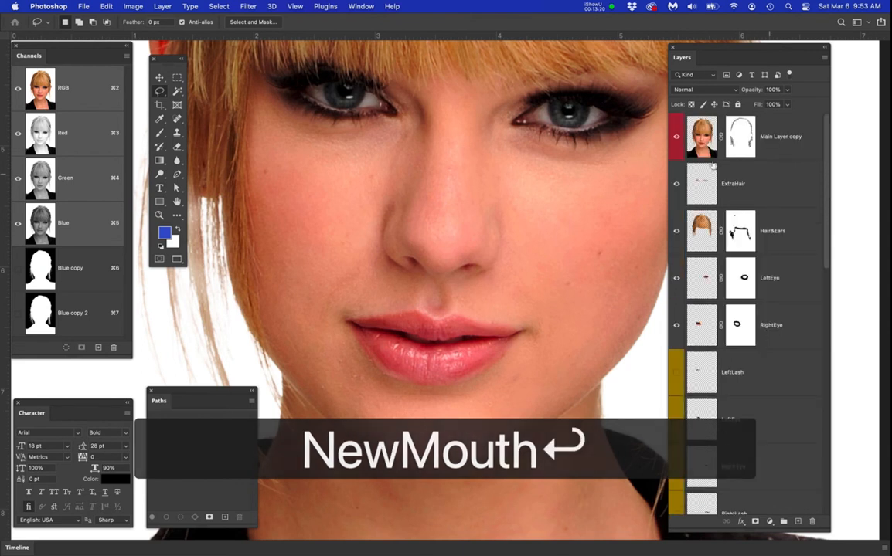
{"action": "left_click", "coordinate": [676, 139]}
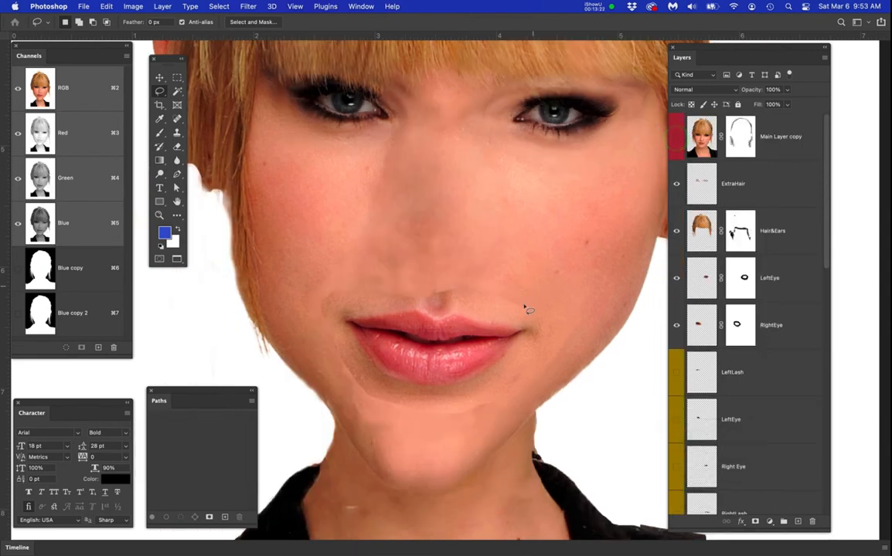
{"action": "scroll", "coordinate": [680, 320], "scroll_direction": "down", "scroll_amount": 10}
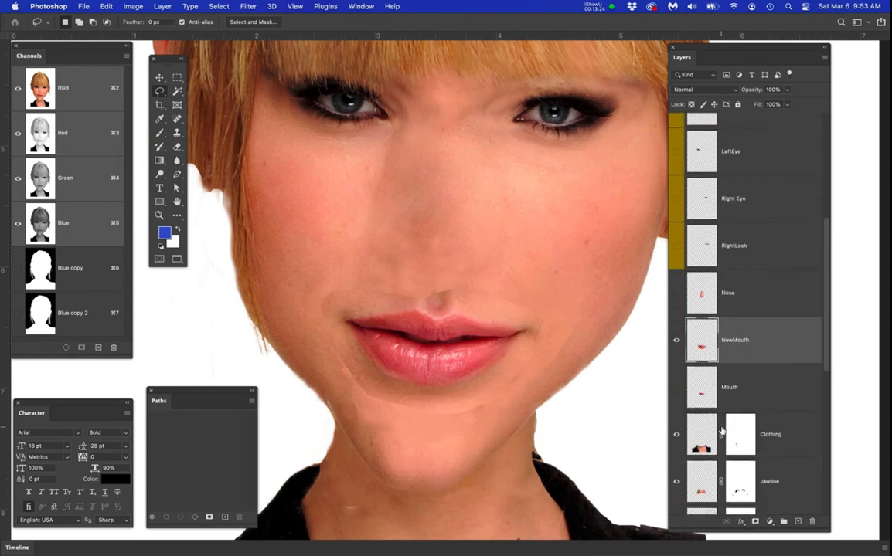
{"action": "left_click", "coordinate": [677, 364]}
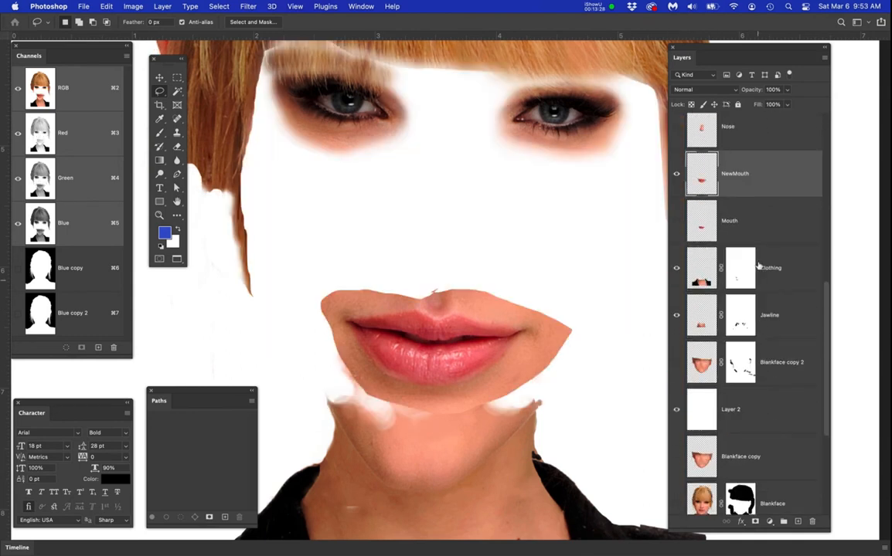
Select the NewMouth layer and add a layer mask to it.
{"action": "scroll", "coordinate": [762, 247], "scroll_direction": "up", "scroll_amount": 1}
{"action": "left_click", "coordinate": [769, 216]}
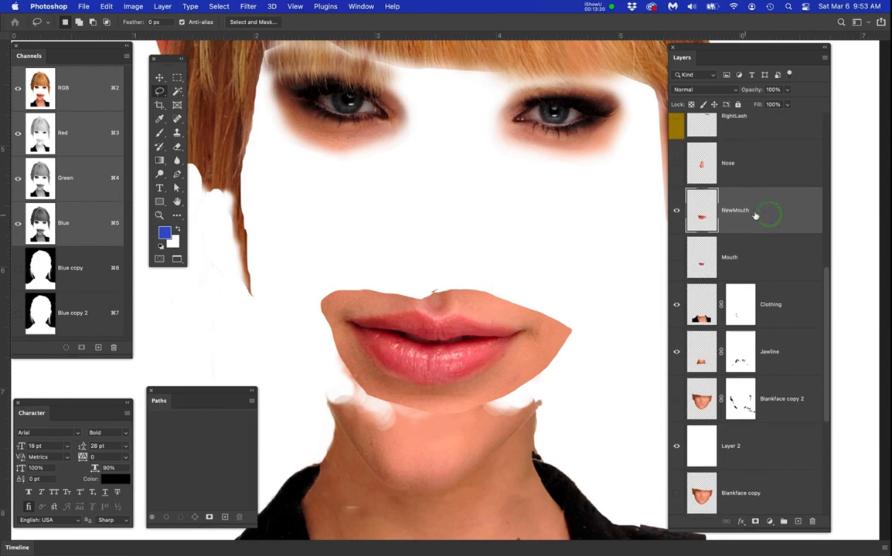
{"action": "left_click", "coordinate": [755, 522]}
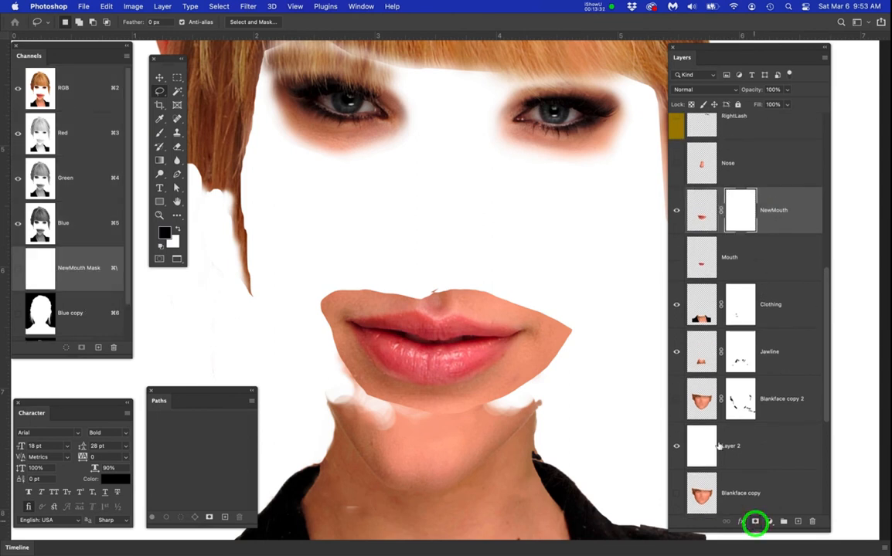
Paint black on the NewMouth mask with a soft brush at 25% flow to fade the skin edges around the lips.
{"action": "key", "text": "b"}
{"action": "mouse_move", "coordinate": [571, 329]}
{"action": "left_mouse_down"}
{"action": "mouse_move", "coordinate": [582, 303]}
{"action": "mouse_move", "coordinate": [568, 358]}
{"action": "mouse_move", "coordinate": [578, 361]}
{"action": "mouse_move", "coordinate": [581, 346]}
{"action": "mouse_move", "coordinate": [572, 345]}
{"action": "mouse_move", "coordinate": [532, 403]}
{"action": "mouse_move", "coordinate": [570, 332]}
{"action": "left_mouse_up"}
{"action": "key", "text": "]"}
{"action": "key", "text": "]"}
{"action": "mouse_move", "coordinate": [539, 288]}
{"action": "left_mouse_down"}
{"action": "mouse_move", "coordinate": [577, 325]}
{"action": "mouse_move", "coordinate": [490, 271]}
{"action": "mouse_move", "coordinate": [585, 318]}
{"action": "mouse_move", "coordinate": [468, 279]}
{"action": "left_mouse_up"}
{"action": "key", "text": "["}
{"action": "key", "text": "["}
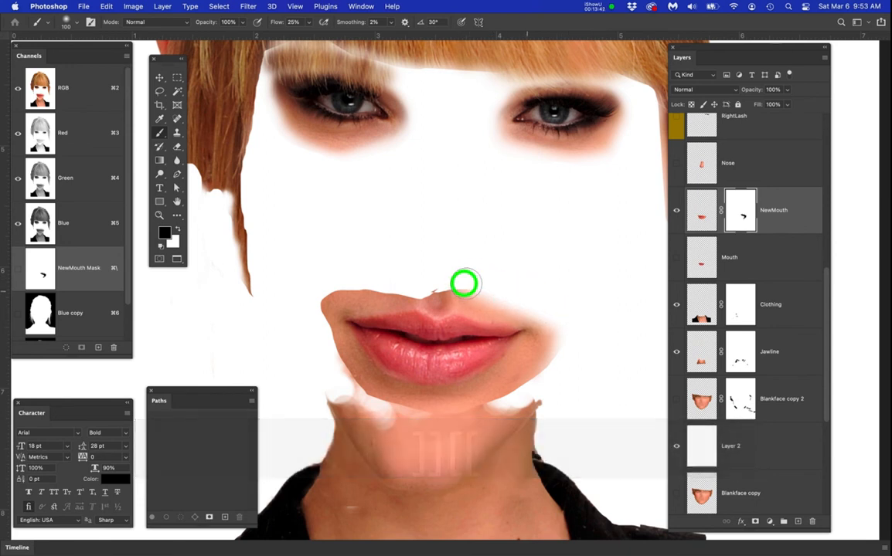
{"action": "mouse_move", "coordinate": [429, 279]}
{"action": "left_mouse_down"}
{"action": "mouse_move", "coordinate": [476, 284]}
{"action": "mouse_move", "coordinate": [338, 288]}
{"action": "mouse_move", "coordinate": [442, 288]}
{"action": "mouse_move", "coordinate": [335, 274]}
{"action": "left_mouse_up"}
{"action": "mouse_move", "coordinate": [386, 279]}
{"action": "left_mouse_down"}
{"action": "mouse_move", "coordinate": [319, 297]}
{"action": "mouse_move", "coordinate": [338, 281]}
{"action": "mouse_move", "coordinate": [399, 281]}
{"action": "mouse_move", "coordinate": [333, 298]}
{"action": "mouse_move", "coordinate": [326, 312]}
{"action": "mouse_move", "coordinate": [335, 352]}
{"action": "mouse_move", "coordinate": [308, 297]}
{"action": "mouse_move", "coordinate": [356, 386]}
{"action": "mouse_move", "coordinate": [326, 334]}
{"action": "mouse_move", "coordinate": [350, 400]}
{"action": "mouse_move", "coordinate": [336, 367]}
{"action": "mouse_move", "coordinate": [349, 393]}
{"action": "mouse_move", "coordinate": [438, 422]}
{"action": "left_mouse_up"}
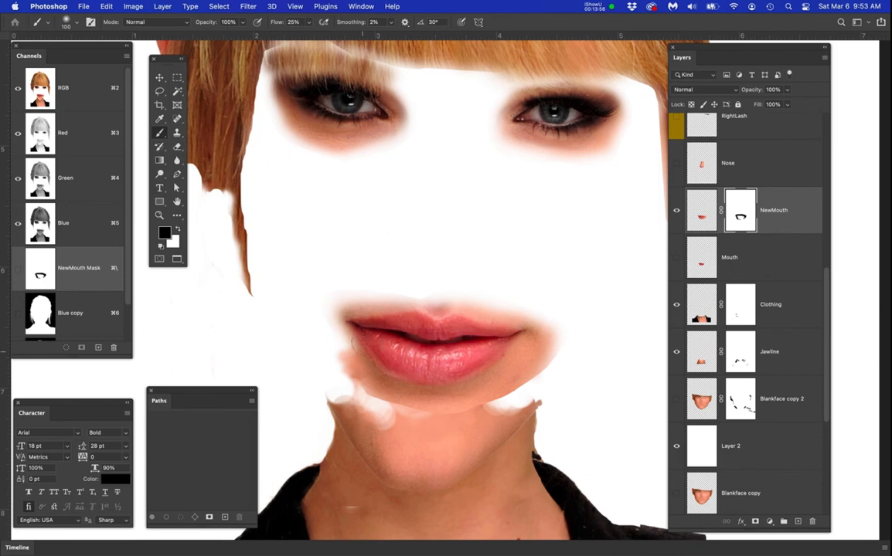
{"action": "mouse_move", "coordinate": [369, 404]}
{"action": "left_mouse_down"}
{"action": "mouse_move", "coordinate": [500, 439]}
{"action": "mouse_move", "coordinate": [497, 408]}
{"action": "mouse_move", "coordinate": [477, 423]}
{"action": "mouse_move", "coordinate": [545, 385]}
{"action": "mouse_move", "coordinate": [558, 364]}
{"action": "mouse_move", "coordinate": [513, 401]}
{"action": "mouse_move", "coordinate": [569, 342]}
{"action": "mouse_move", "coordinate": [555, 362]}
{"action": "mouse_move", "coordinate": [561, 324]}
{"action": "mouse_move", "coordinate": [545, 381]}
{"action": "mouse_move", "coordinate": [561, 326]}
{"action": "mouse_move", "coordinate": [526, 391]}
{"action": "mouse_move", "coordinate": [460, 418]}
{"action": "mouse_move", "coordinate": [371, 397]}
{"action": "mouse_move", "coordinate": [329, 364]}
{"action": "mouse_move", "coordinate": [349, 379]}
{"action": "left_mouse_up"}
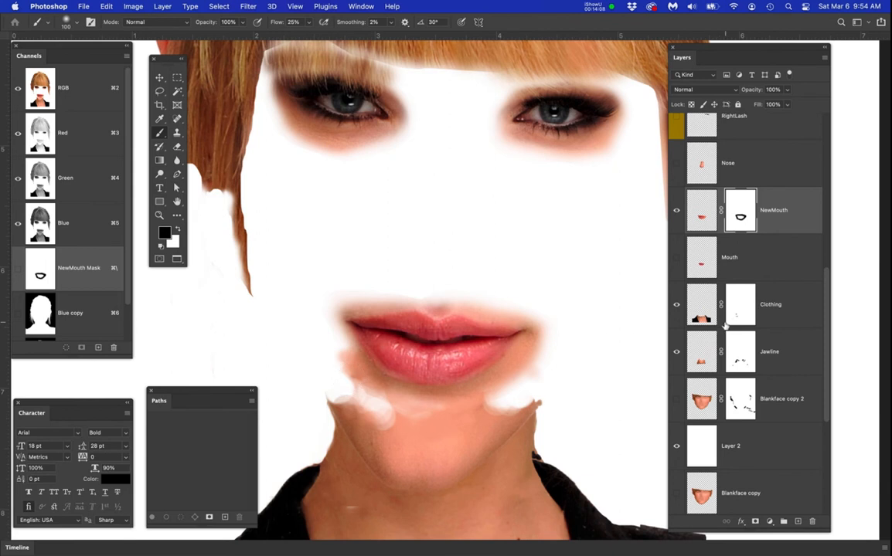
Hide NewMouth, select the Jawline layer from the stray skin patch, and toggle its visibility to check what it contains.
{"action": "left_click", "coordinate": [676, 211]}
{"action": "key", "text": "v"}
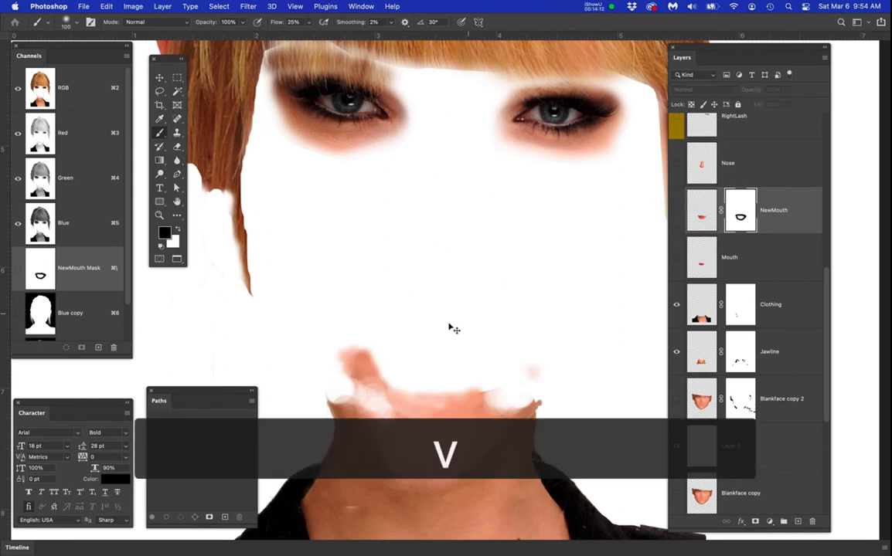
{"action": "right_click", "coordinate": [363, 372]}
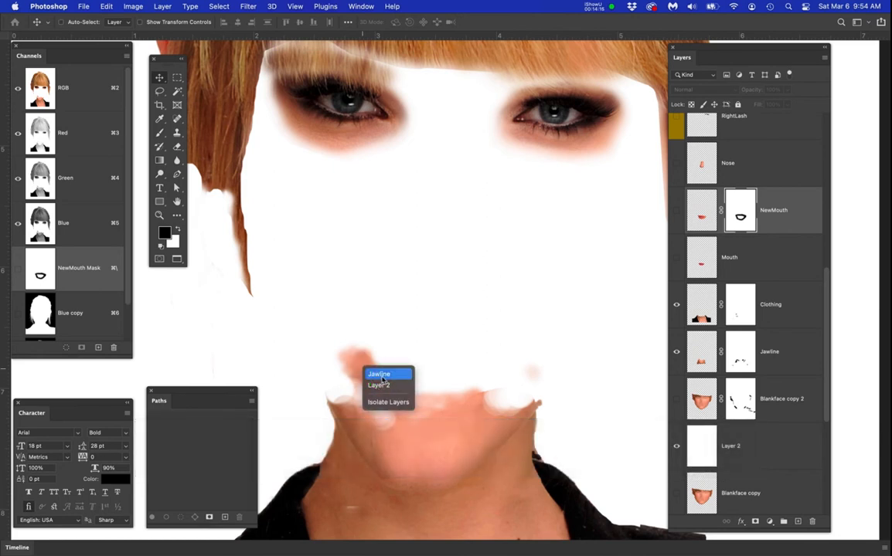
{"action": "left_click", "coordinate": [380, 375]}
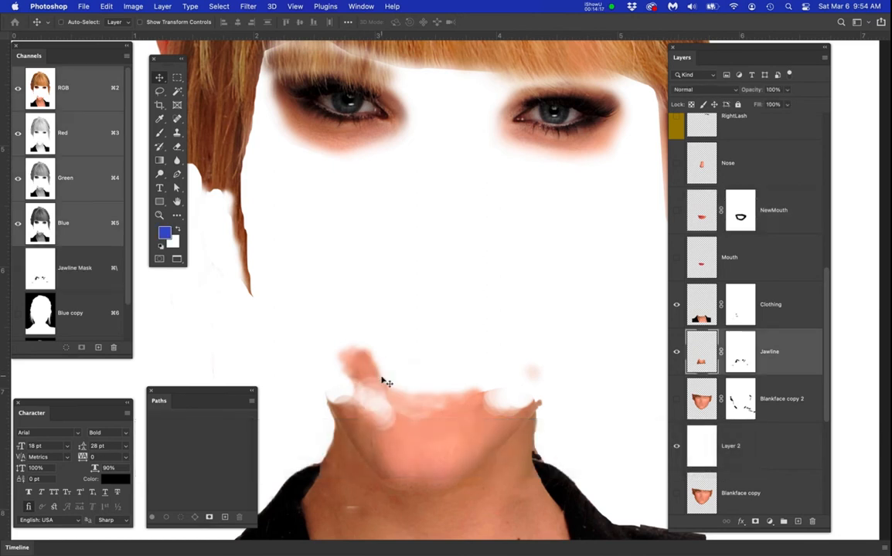
{"action": "left_click", "coordinate": [677, 353]}
{"action": "left_click", "coordinate": [677, 353]}
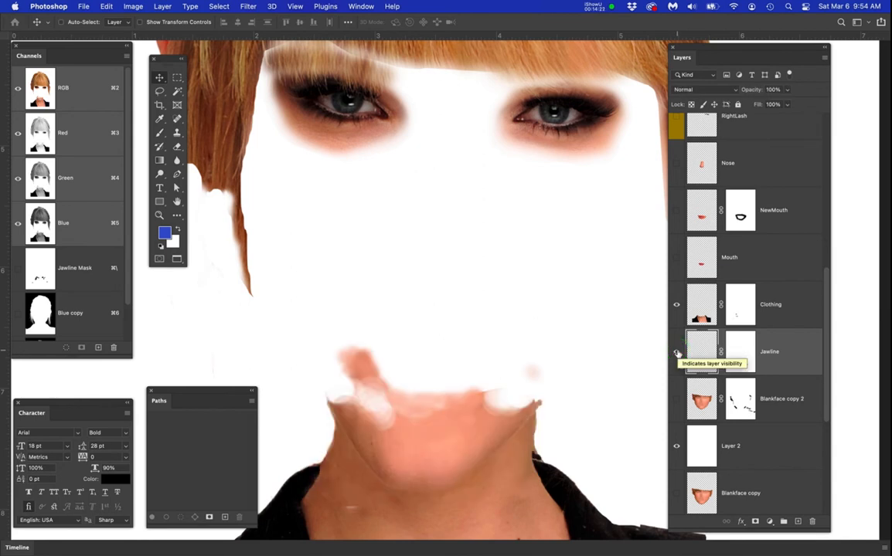
Show the Blankface copy 2 and NewMouth layers again.
{"action": "left_click", "coordinate": [677, 400]}
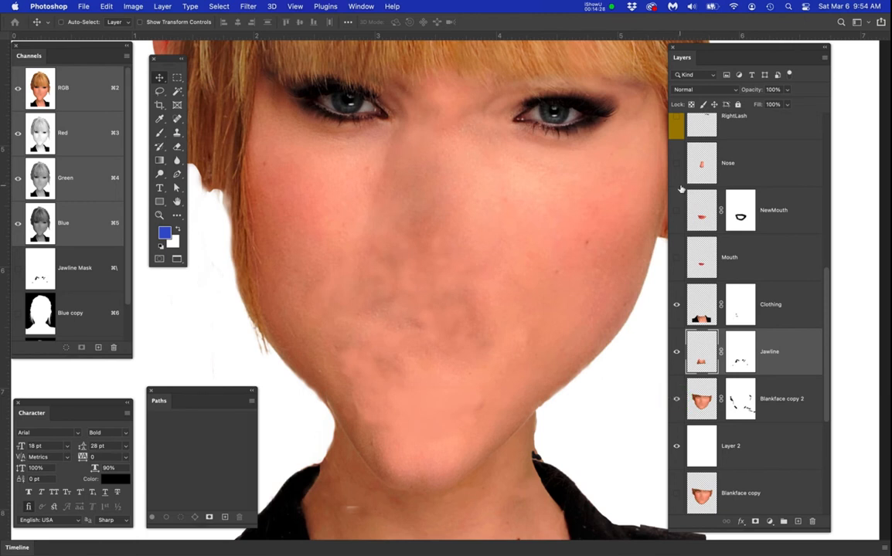
{"action": "left_click", "coordinate": [677, 210]}
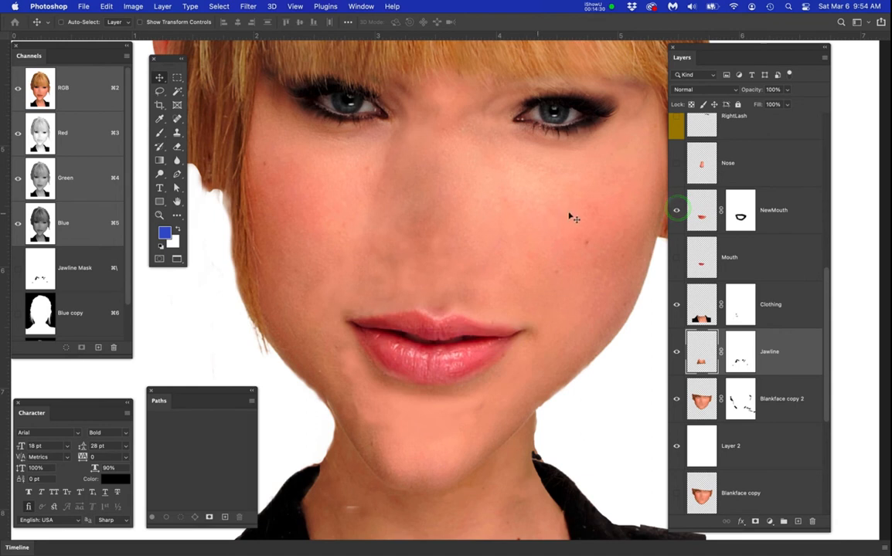
Toggle the visibility of Main Layer copy to compare the caricature with the original portrait.
{"action": "scroll", "coordinate": [522, 253], "scroll_direction": "down", "scroll_amount": 3}
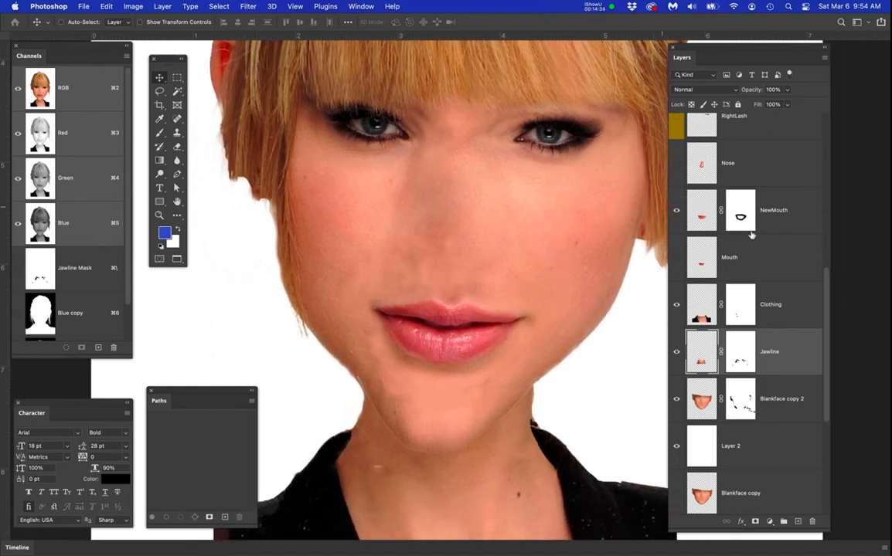
{"action": "scroll", "coordinate": [751, 234], "scroll_direction": "up", "scroll_amount": 8}
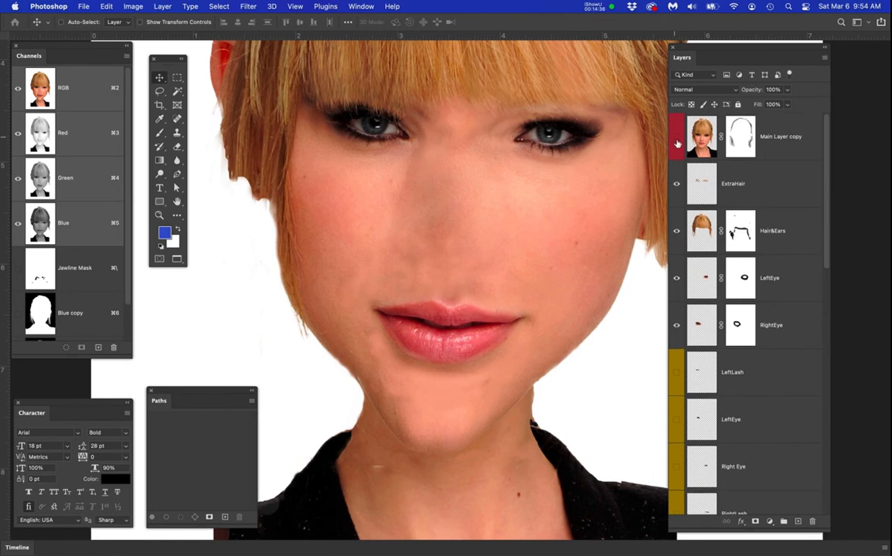
{"action": "left_click", "coordinate": [676, 139]}
{"action": "left_click", "coordinate": [677, 139]}
Select the NewMouth layer and scale the mouth up slightly around its centre with Free Transform.
{"action": "scroll", "coordinate": [720, 423], "scroll_direction": "down", "scroll_amount": 3}
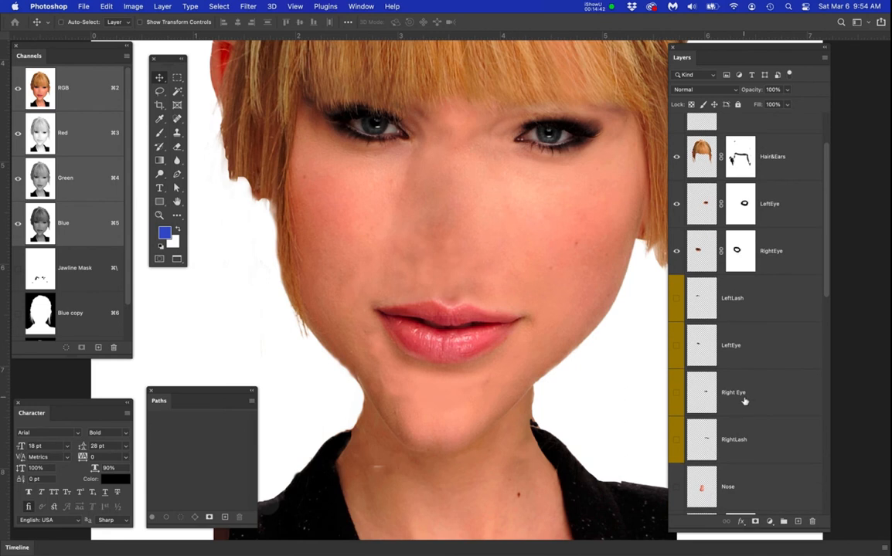
{"action": "scroll", "coordinate": [744, 401], "scroll_direction": "down", "scroll_amount": 1}
{"action": "scroll", "coordinate": [745, 402], "scroll_direction": "up", "scroll_amount": 1}
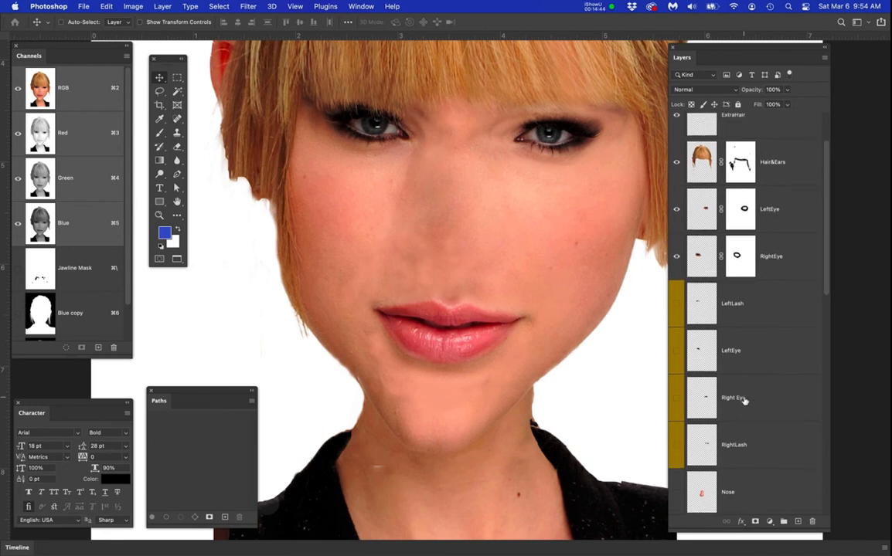
{"action": "scroll", "coordinate": [744, 401], "scroll_direction": "down", "scroll_amount": 3}
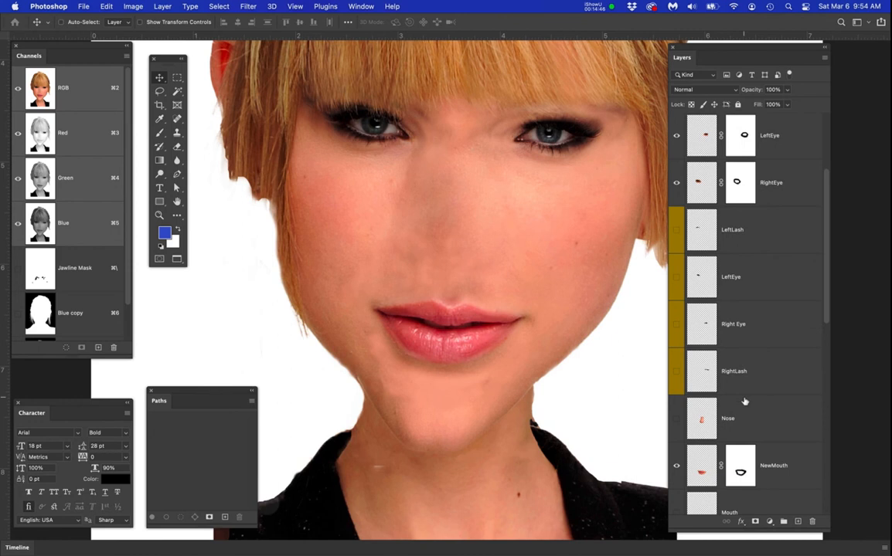
{"action": "scroll", "coordinate": [744, 401], "scroll_direction": "down", "scroll_amount": 4}
{"action": "left_click", "coordinate": [701, 371]}
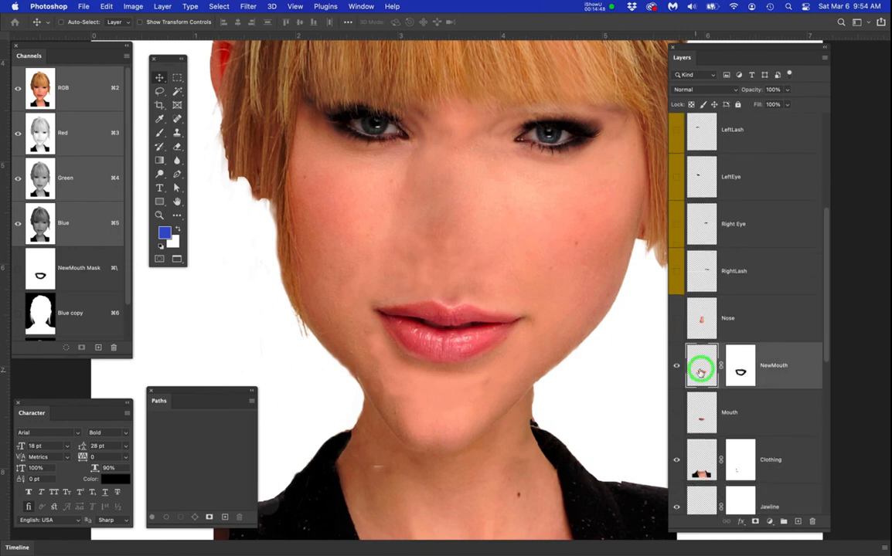
{"action": "key", "text": "super+t"}
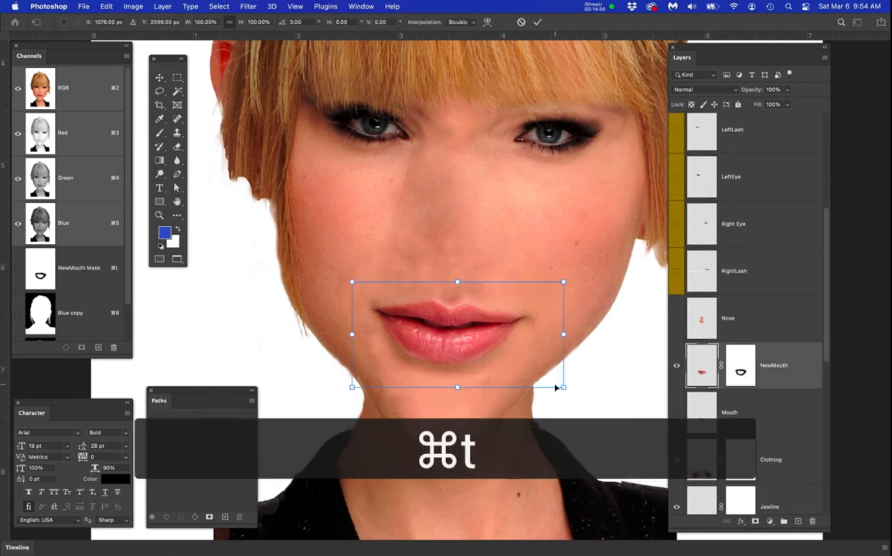
{"action": "left_click_drag", "start_coordinate": [562, 388], "coordinate": [581, 408]}
{"action": "key", "text": "Return"}
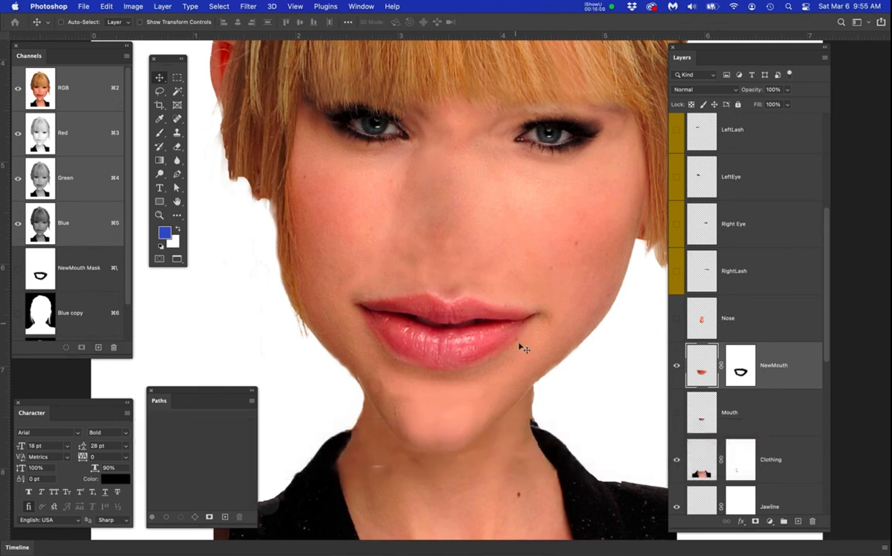
Hide Blankface copy 2, then disable and re-enable the NewMouth layer mask to check what it conceals around the lips.
{"action": "scroll", "coordinate": [732, 469], "scroll_direction": "down", "scroll_amount": 5}
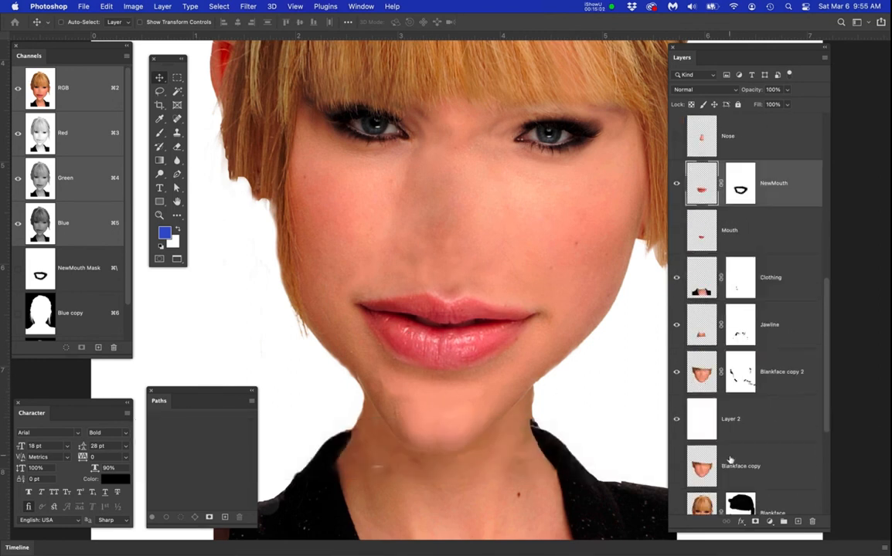
{"action": "left_click", "coordinate": [676, 371]}
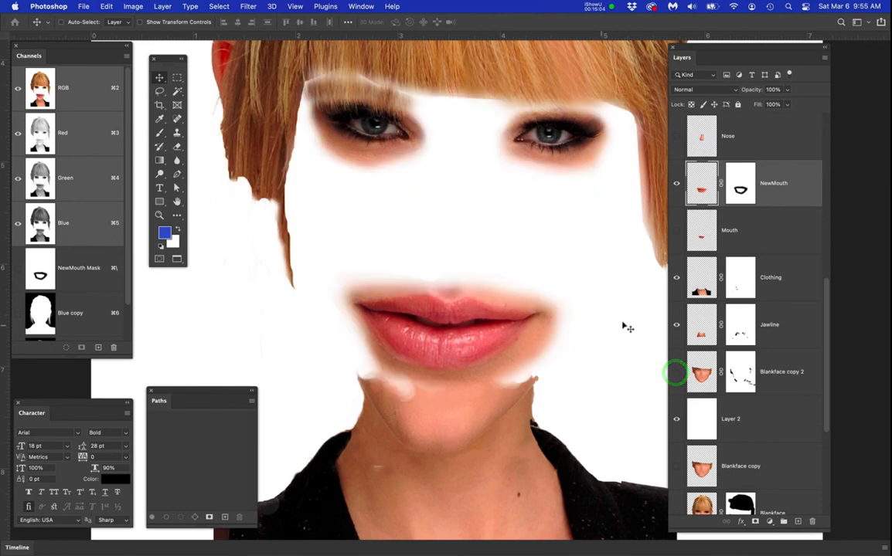
{"action": "scroll", "coordinate": [523, 375], "scroll_direction": "up", "scroll_amount": 2}
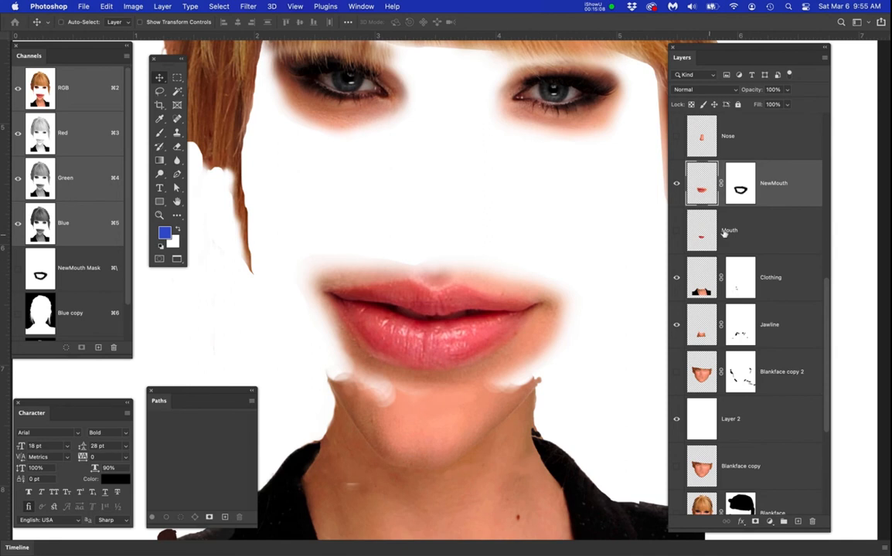
{"action": "right_click", "coordinate": [740, 196]}
{"action": "left_click", "coordinate": [748, 197]}
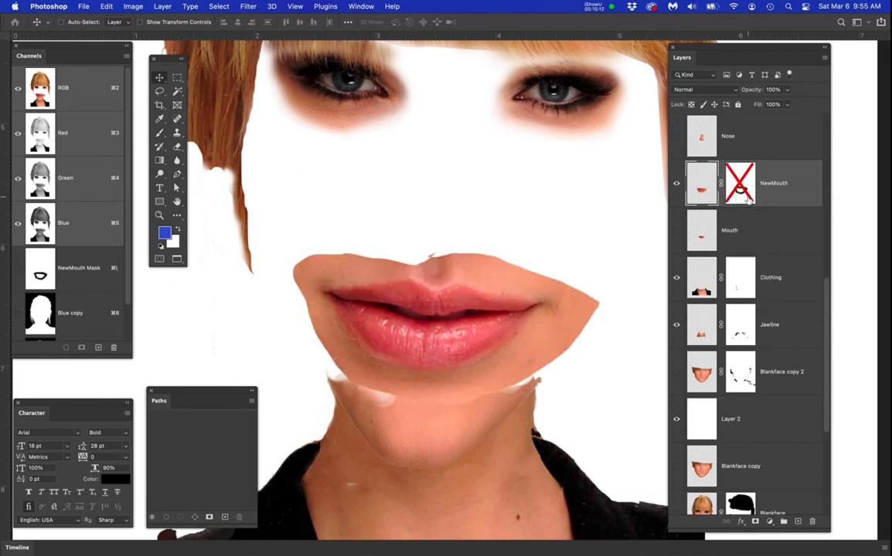
{"action": "right_click", "coordinate": [743, 191]}
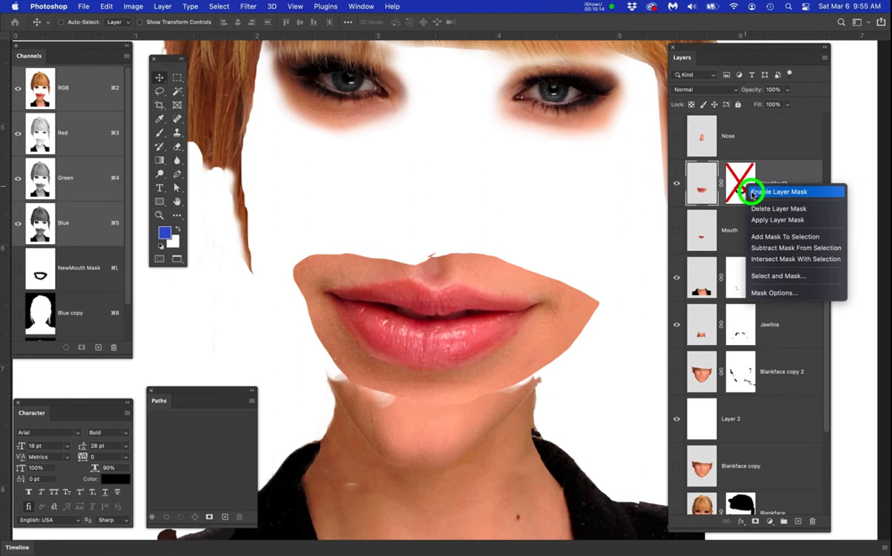
{"action": "left_click", "coordinate": [752, 194]}
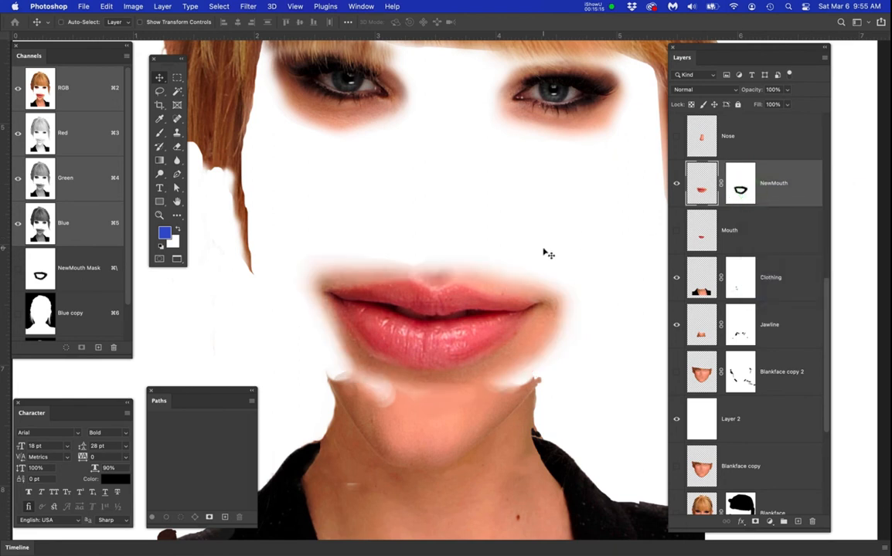
Plump the lower lip on the NewMouth layer using Liquify's Bloat tool with a brush size of 250.
{"action": "left_click", "coordinate": [701, 187]}
{"action": "left_click_drag", "start_coordinate": [247, 8], "coordinate": [265, 105]}
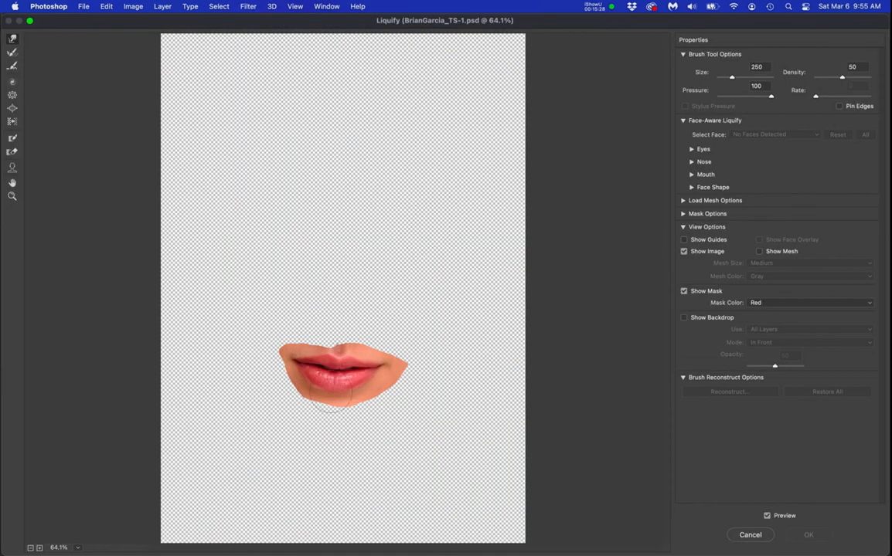
{"action": "scroll", "coordinate": [309, 438], "scroll_direction": "up", "scroll_amount": 6}
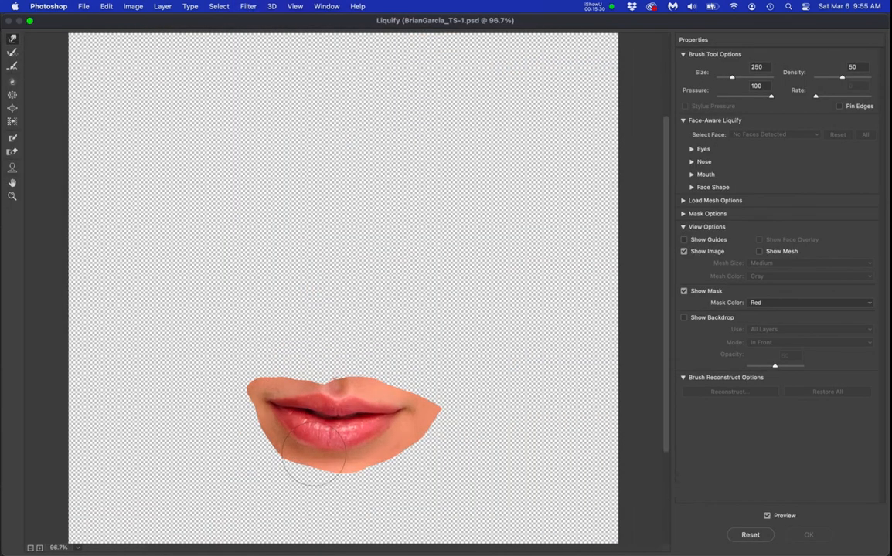
{"action": "left_click_drag", "start_coordinate": [344, 343], "coordinate": [342, 243]}
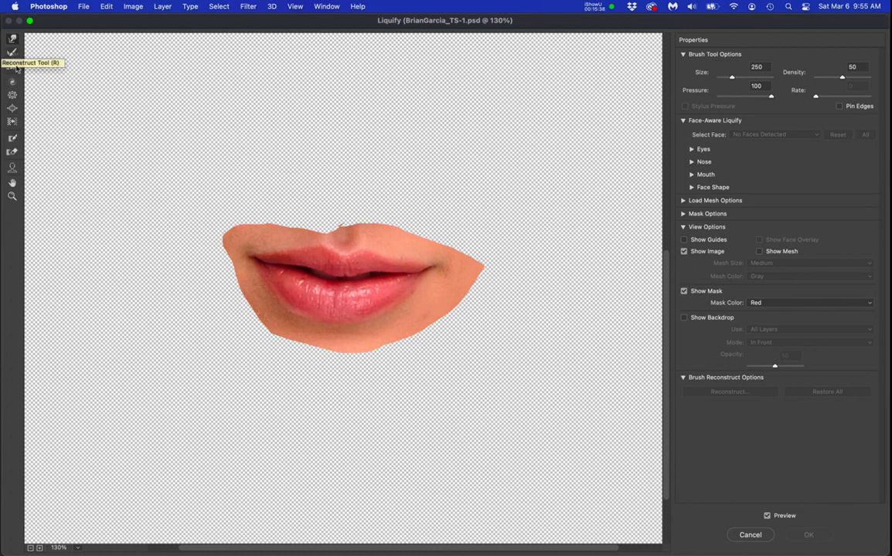
{"action": "left_click", "coordinate": [13, 108]}
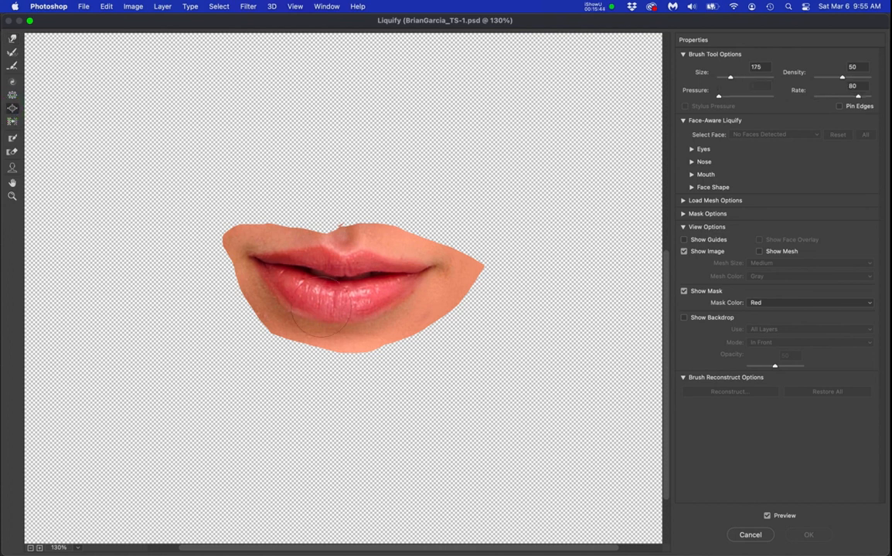
{"action": "scroll", "coordinate": [339, 316], "scroll_direction": "up", "scroll_amount": 2}
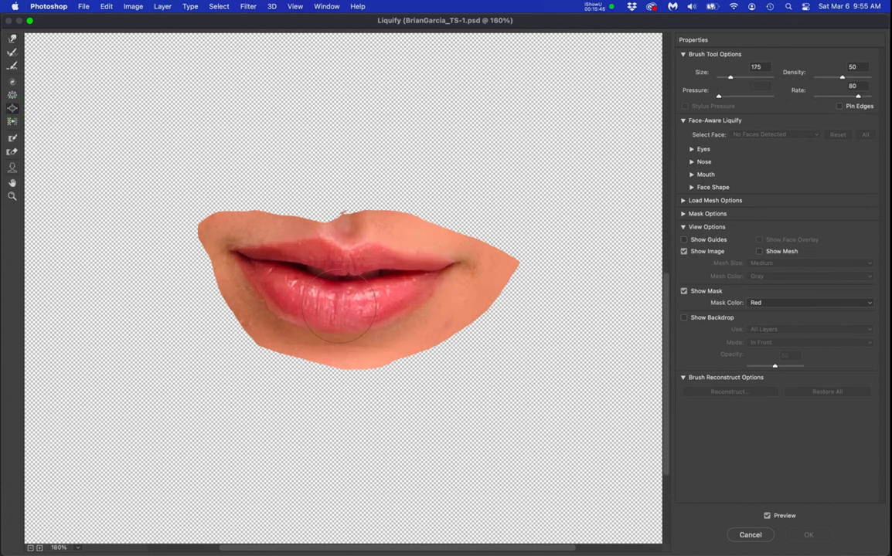
{"action": "key", "text": "bracketright"}
{"action": "key", "text": "bracketright"}
{"action": "left_click_drag", "start_coordinate": [337, 306], "coordinate": [398, 305]}
{"action": "left_click_drag", "start_coordinate": [286, 293], "coordinate": [284, 295]}
{"action": "mouse_move", "coordinate": [349, 303]}
{"action": "left_mouse_down"}
{"action": "mouse_move", "coordinate": [399, 308]}
{"action": "mouse_move", "coordinate": [334, 311]}
{"action": "left_mouse_up"}
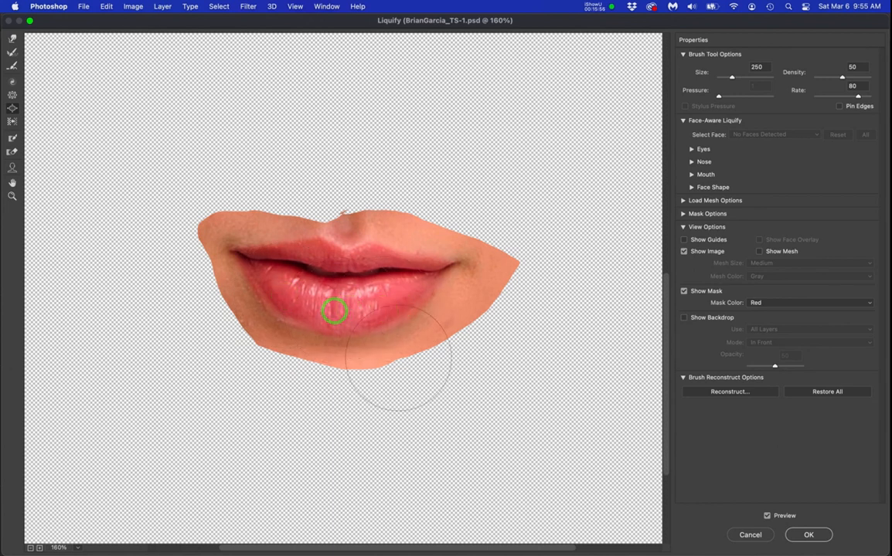
{"action": "left_click", "coordinate": [809, 538]}
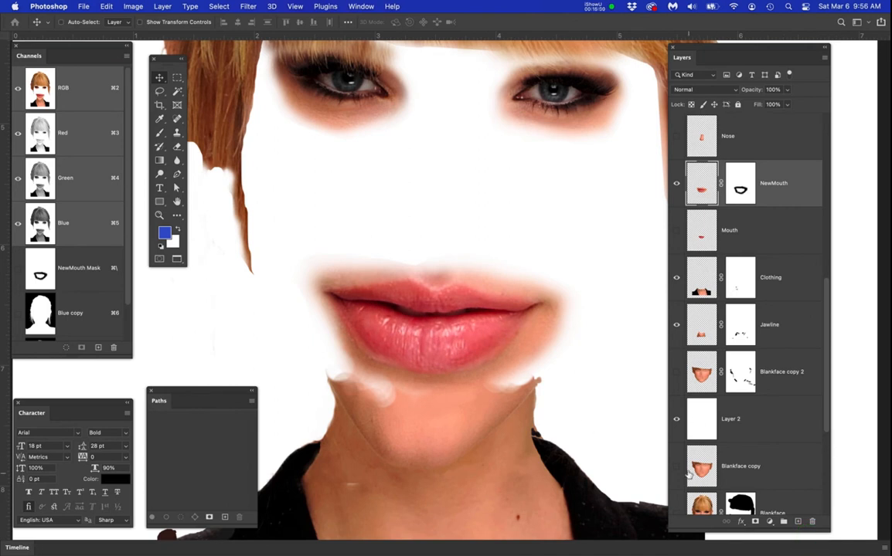
Show the Blankface copy 2 and Nose layers to see the whole face with its nose.
{"action": "left_click", "coordinate": [677, 374]}
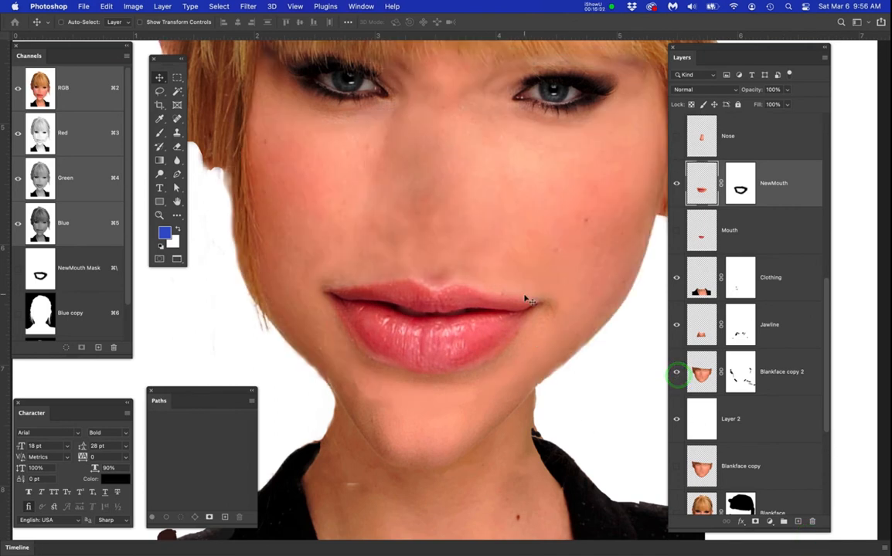
{"action": "key", "text": "super+0"}
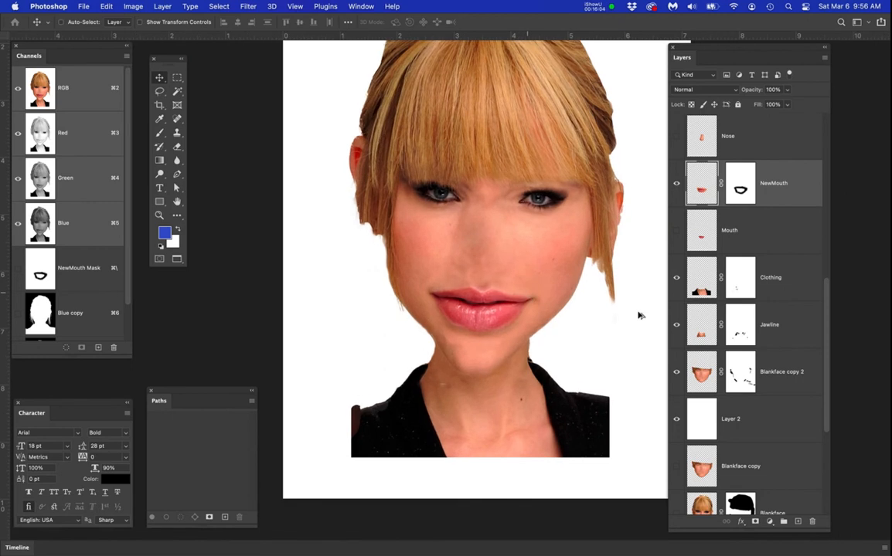
{"action": "scroll", "coordinate": [721, 188], "scroll_direction": "up", "scroll_amount": 1}
{"action": "left_click", "coordinate": [677, 161]}
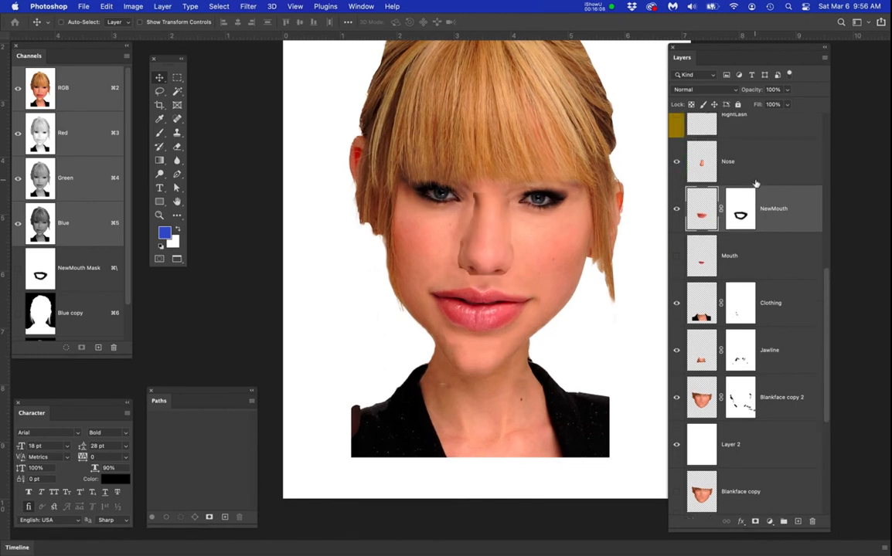
Toggle Main Layer copy to compare the caricature with the original portrait, leaving that layer visible.
{"action": "scroll", "coordinate": [756, 184], "scroll_direction": "up", "scroll_amount": 5}
{"action": "left_click", "coordinate": [678, 139]}
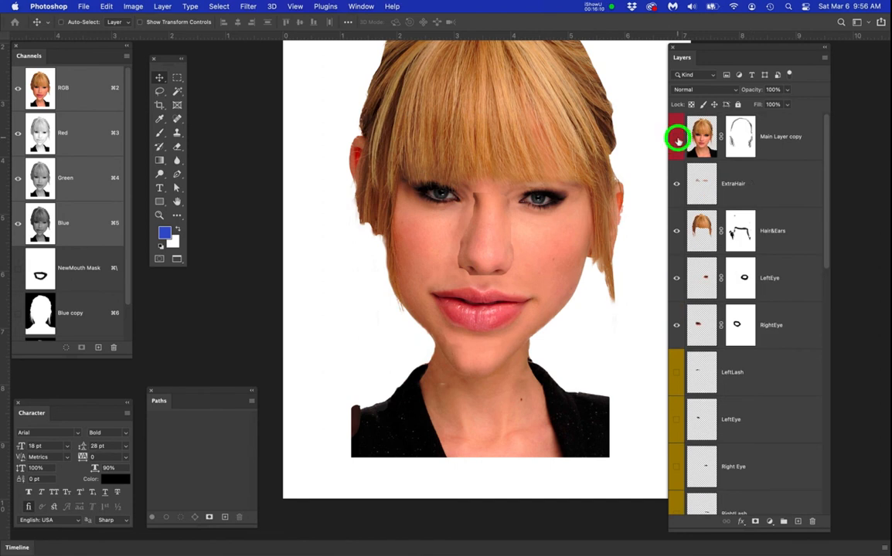
{"action": "left_click", "coordinate": [677, 138]}
{"action": "left_click", "coordinate": [678, 139]}
{"action": "left_click", "coordinate": [677, 139]}
{"action": "left_click", "coordinate": [678, 139]}
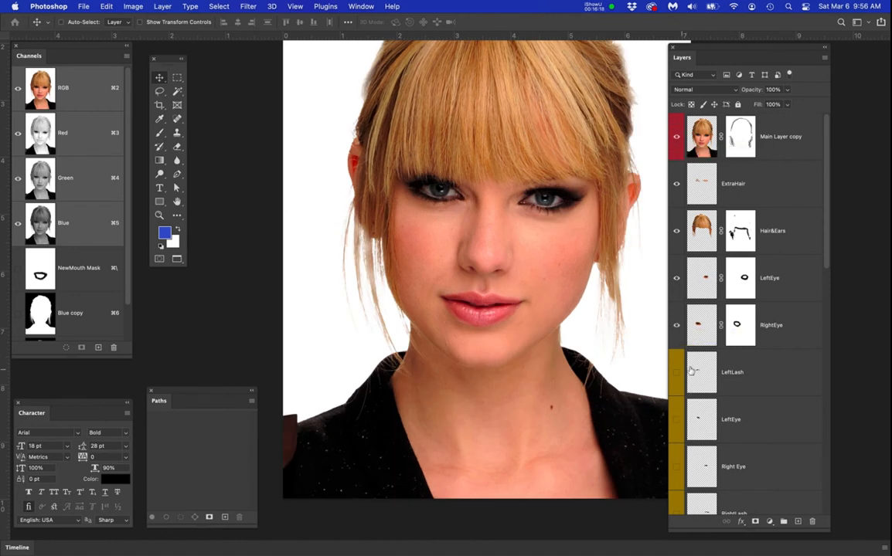
Hide the tightly cut Nose layer.
{"action": "scroll", "coordinate": [716, 373], "scroll_direction": "down", "scroll_amount": 3}
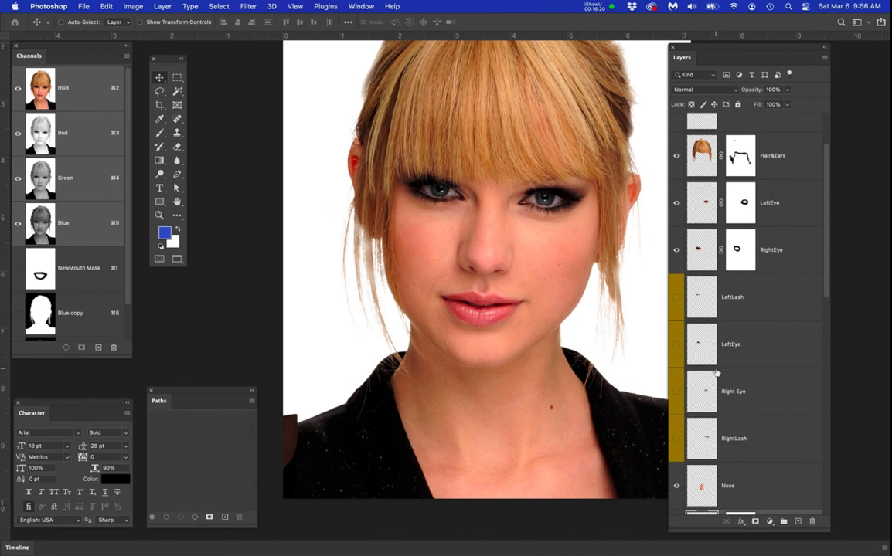
{"action": "scroll", "coordinate": [716, 373], "scroll_direction": "down", "scroll_amount": 1}
{"action": "left_click", "coordinate": [678, 465]}
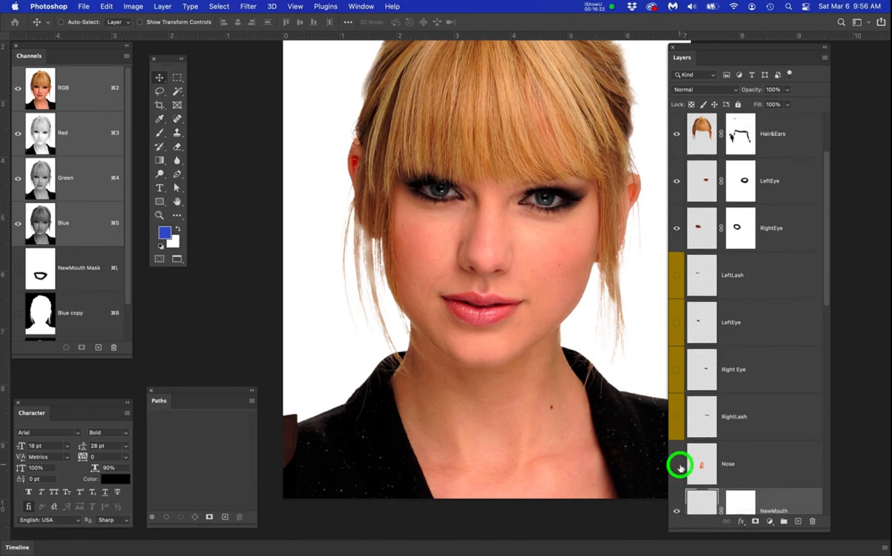
On Main Layer copy, lasso a loose area around the nose from between the eyes to the upper lip and copy it to a new layer.
{"action": "scroll", "coordinate": [748, 340], "scroll_direction": "up", "scroll_amount": 4}
{"action": "left_click", "coordinate": [701, 136]}
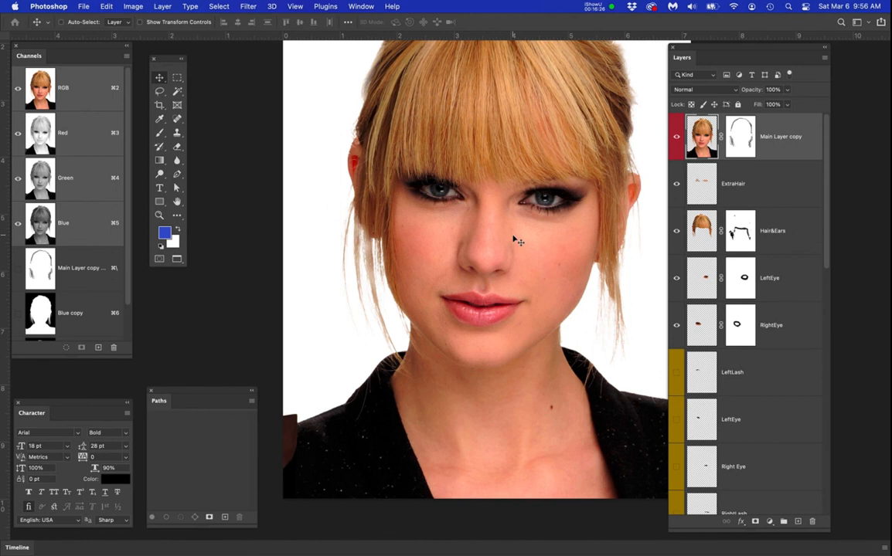
{"action": "key", "text": "l"}
{"action": "scroll", "coordinate": [514, 239], "scroll_direction": "up", "scroll_amount": 4}
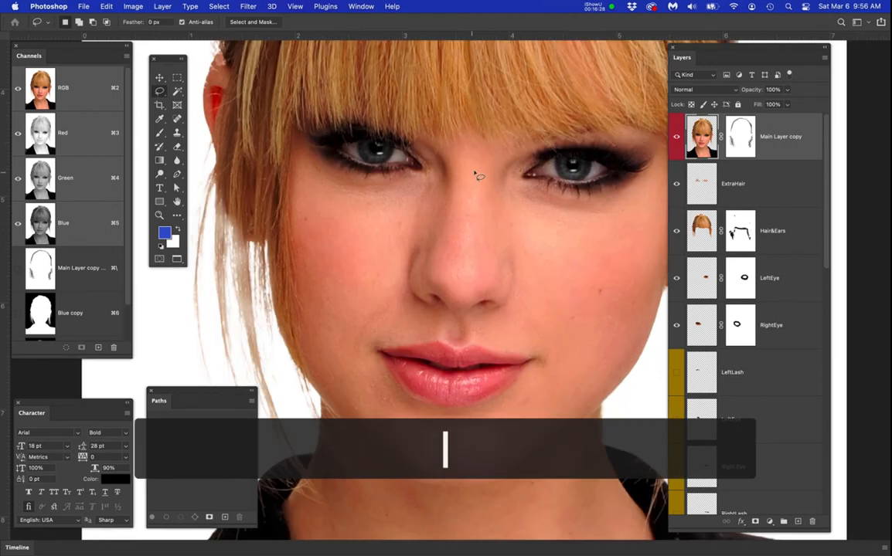
{"action": "mouse_move", "coordinate": [475, 157]}
{"action": "left_mouse_down"}
{"action": "mouse_move", "coordinate": [513, 159]}
{"action": "mouse_move", "coordinate": [546, 233]}
{"action": "mouse_move", "coordinate": [550, 338]}
{"action": "mouse_move", "coordinate": [504, 351]}
{"action": "mouse_move", "coordinate": [411, 335]}
{"action": "mouse_move", "coordinate": [372, 303]}
{"action": "mouse_move", "coordinate": [380, 235]}
{"action": "mouse_move", "coordinate": [404, 190]}
{"action": "mouse_move", "coordinate": [464, 154]}
{"action": "mouse_move", "coordinate": [482, 155]}
{"action": "left_mouse_up"}
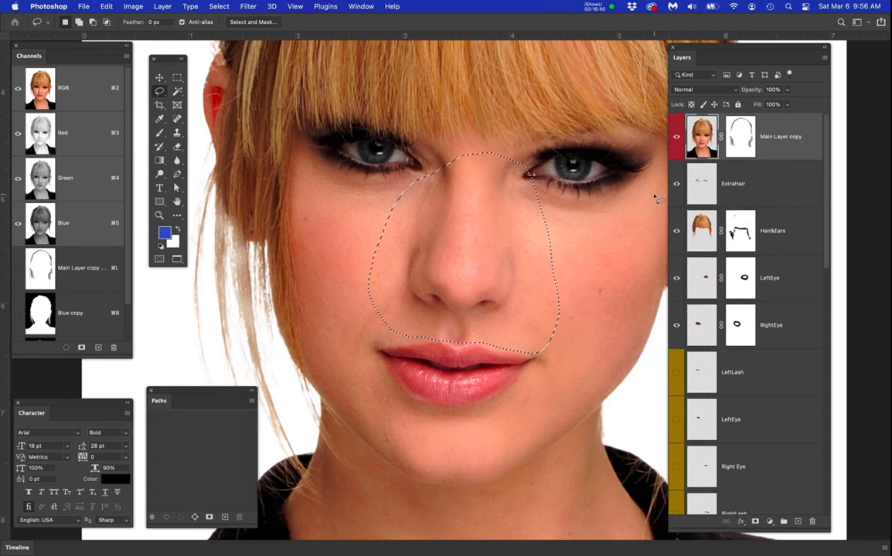
{"action": "key", "text": "super+j"}
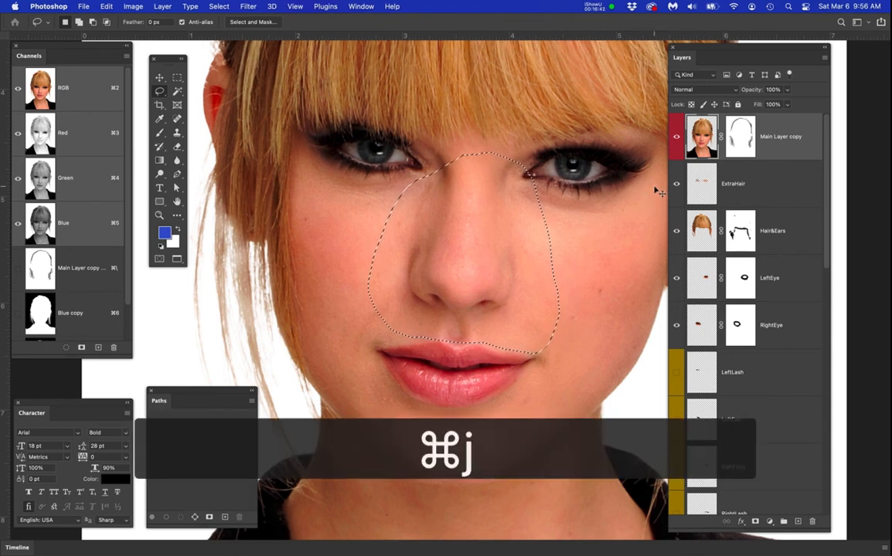
Rename the copied nose layer to NewNose.
{"action": "double_click", "coordinate": [729, 137]}
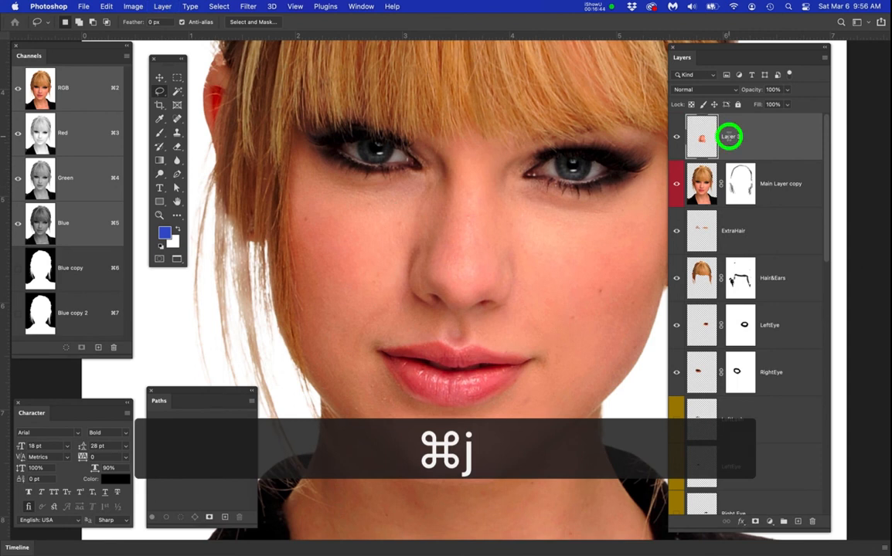
{"action": "type", "text": "NewNose"}
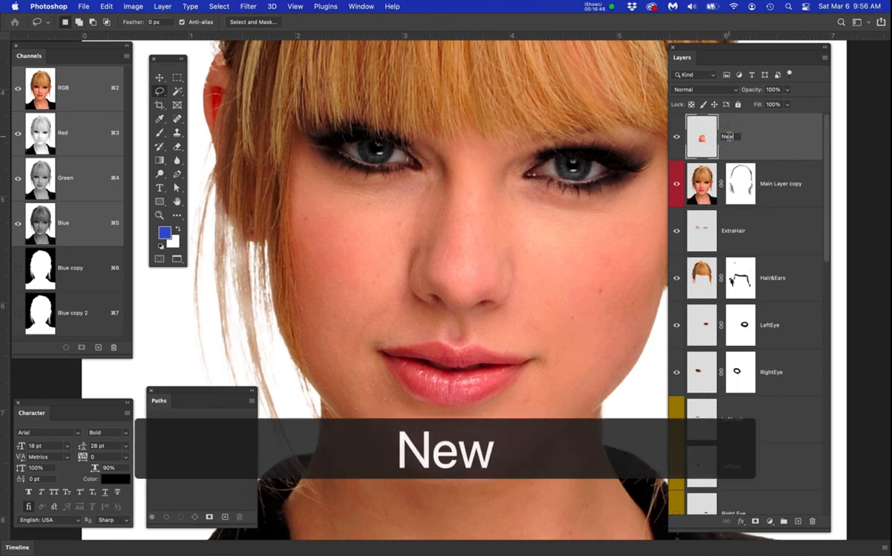
{"action": "key", "text": "Return"}
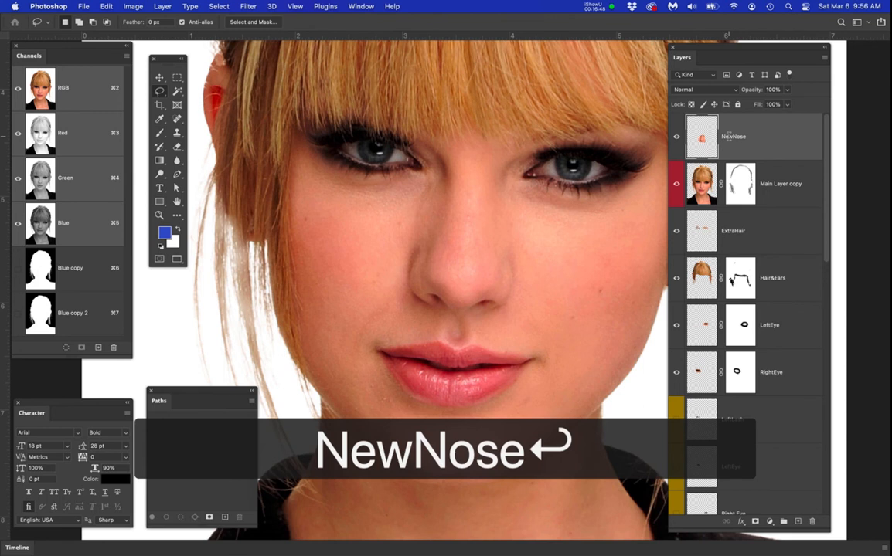
Move the NewNose layer down the stack to directly above the Nose layer, beneath the lash and eye layers.
{"action": "left_click", "coordinate": [785, 139]}
{"action": "left_click_drag", "start_coordinate": [787, 348], "coordinate": [796, 409]}
{"action": "scroll", "coordinate": [769, 278], "scroll_direction": "down", "scroll_amount": 2}
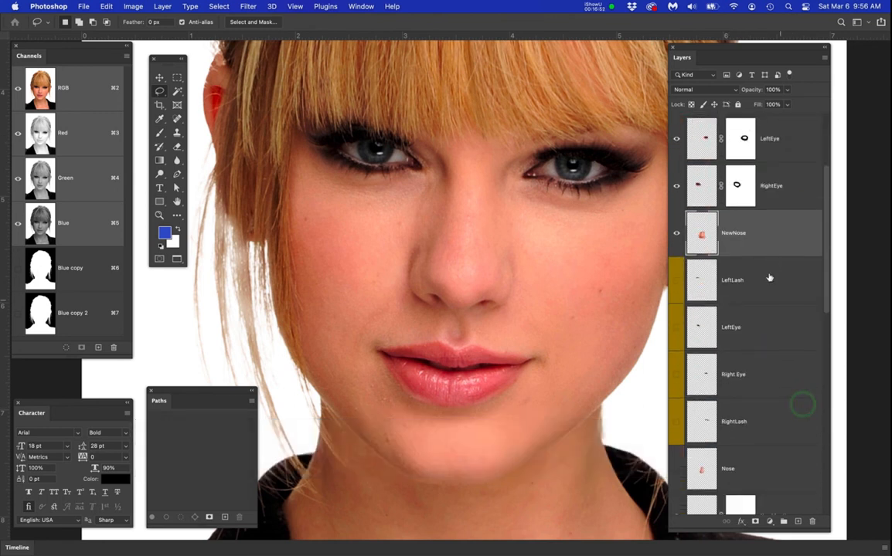
{"action": "left_click_drag", "start_coordinate": [778, 238], "coordinate": [792, 439]}
{"action": "scroll", "coordinate": [779, 423], "scroll_direction": "down", "scroll_amount": 1}
{"action": "scroll", "coordinate": [754, 290], "scroll_direction": "up", "scroll_amount": 4}
Hide Main Layer copy and Blankface copy 2 to isolate the NewNose cutout against white.
{"action": "left_click", "coordinate": [676, 137]}
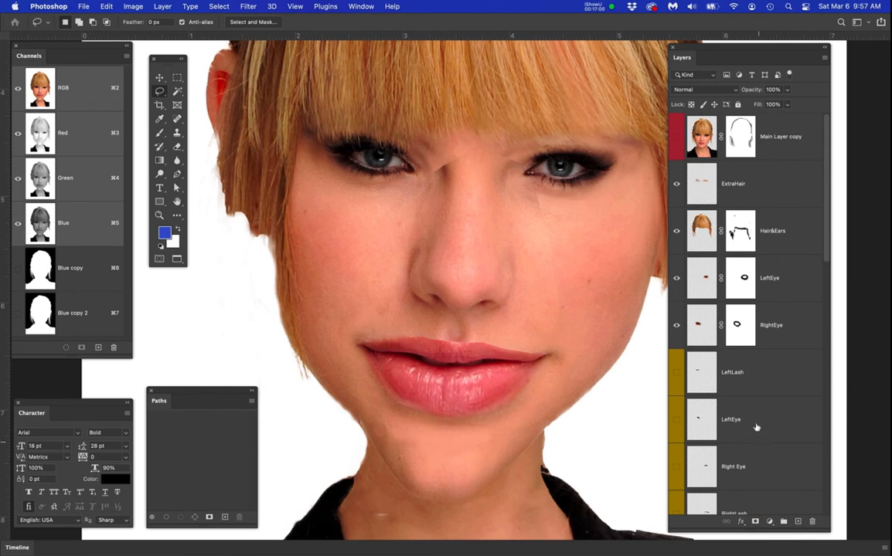
{"action": "scroll", "coordinate": [756, 427], "scroll_direction": "down", "scroll_amount": 3}
{"action": "left_click", "coordinate": [676, 416]}
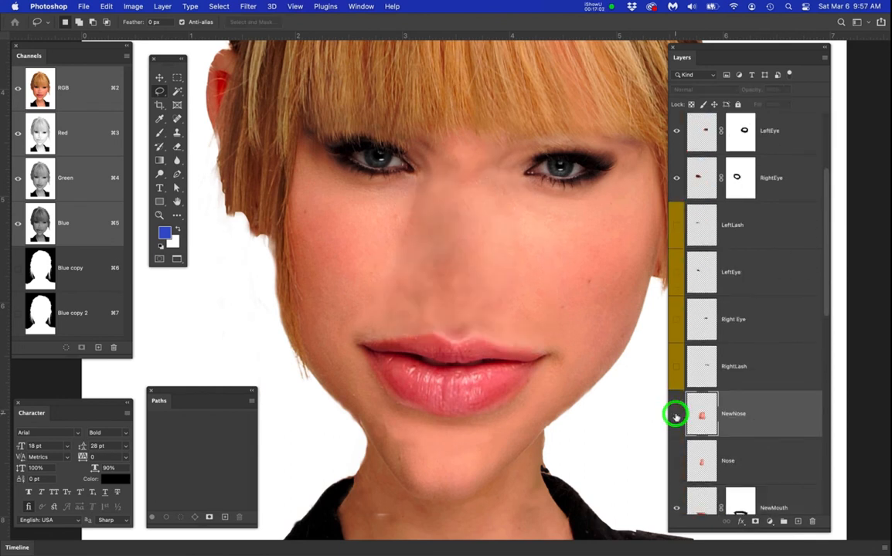
{"action": "left_click", "coordinate": [676, 416]}
{"action": "scroll", "coordinate": [679, 417], "scroll_direction": "down", "scroll_amount": 5}
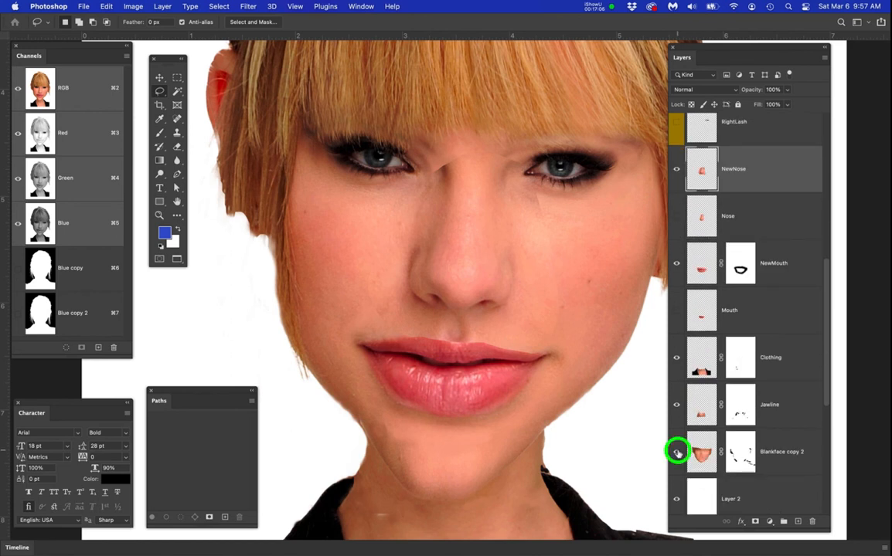
{"action": "left_click", "coordinate": [677, 453]}
{"action": "scroll", "coordinate": [757, 306], "scroll_direction": "up", "scroll_amount": 3}
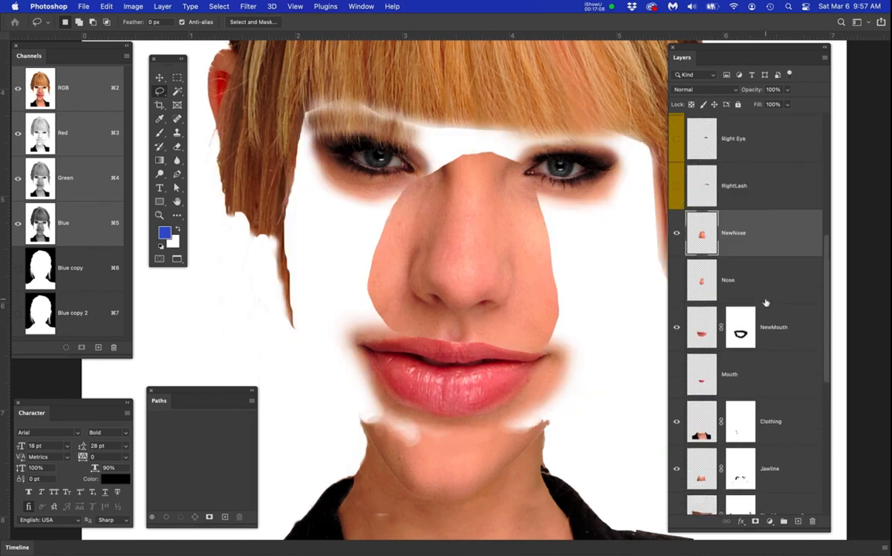
Add a layer mask to NewNose and fade out its edges all around with a soft black 150 px brush.
{"action": "left_click", "coordinate": [764, 289]}
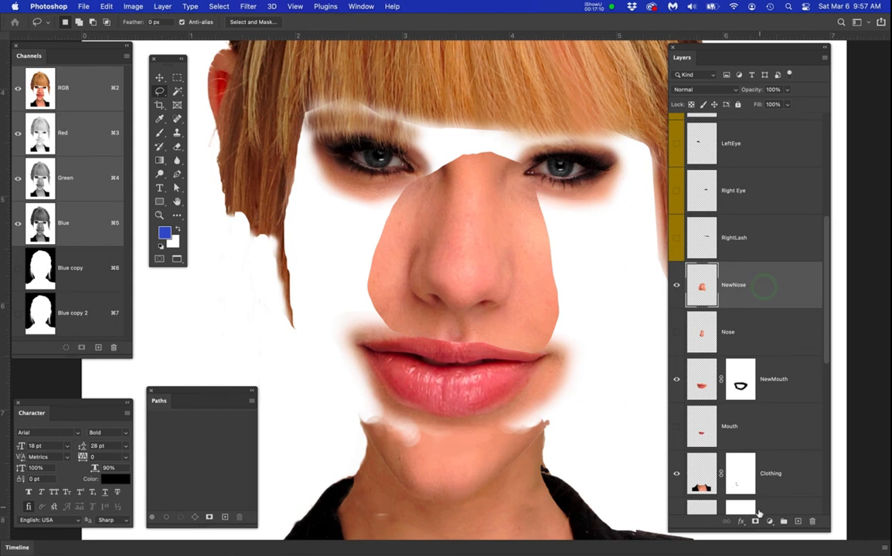
{"action": "left_click", "coordinate": [756, 522]}
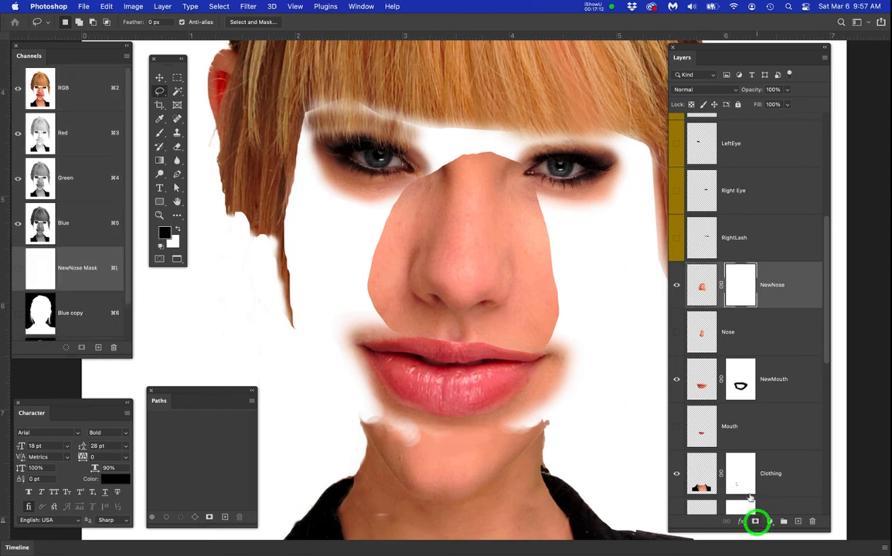
{"action": "key", "text": "b"}
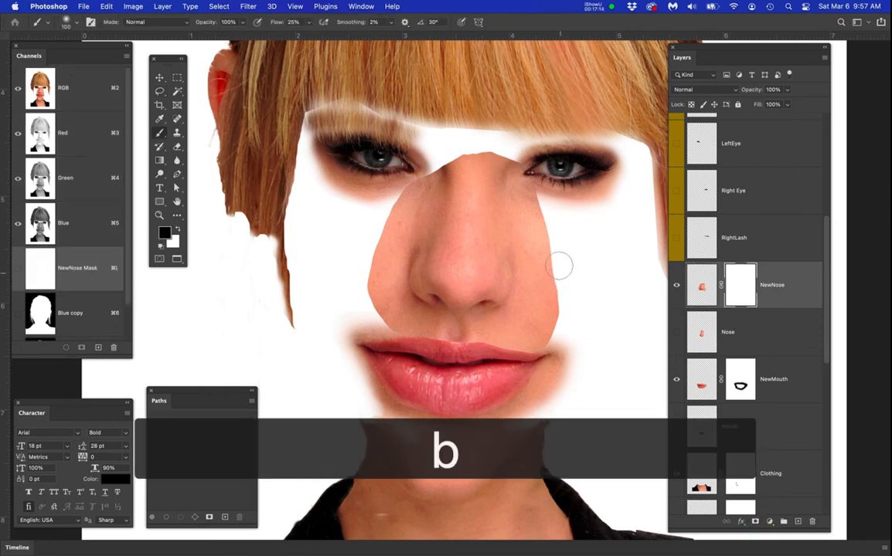
{"action": "key", "text": "bracketright"}
{"action": "key", "text": "bracketright"}
{"action": "mouse_move", "coordinate": [556, 258]}
{"action": "left_mouse_down"}
{"action": "mouse_move", "coordinate": [541, 196]}
{"action": "mouse_move", "coordinate": [565, 296]}
{"action": "mouse_move", "coordinate": [543, 161]}
{"action": "mouse_move", "coordinate": [583, 265]}
{"action": "mouse_move", "coordinate": [564, 242]}
{"action": "mouse_move", "coordinate": [552, 182]}
{"action": "mouse_move", "coordinate": [559, 350]}
{"action": "mouse_move", "coordinate": [571, 310]}
{"action": "mouse_move", "coordinate": [571, 327]}
{"action": "mouse_move", "coordinate": [549, 318]}
{"action": "mouse_move", "coordinate": [565, 283]}
{"action": "mouse_move", "coordinate": [542, 339]}
{"action": "mouse_move", "coordinate": [528, 349]}
{"action": "mouse_move", "coordinate": [546, 230]}
{"action": "mouse_move", "coordinate": [528, 165]}
{"action": "mouse_move", "coordinate": [466, 139]}
{"action": "mouse_move", "coordinate": [510, 142]}
{"action": "mouse_move", "coordinate": [540, 223]}
{"action": "mouse_move", "coordinate": [508, 162]}
{"action": "mouse_move", "coordinate": [446, 138]}
{"action": "mouse_move", "coordinate": [436, 147]}
{"action": "mouse_move", "coordinate": [445, 160]}
{"action": "mouse_move", "coordinate": [469, 131]}
{"action": "mouse_move", "coordinate": [502, 140]}
{"action": "mouse_move", "coordinate": [457, 155]}
{"action": "mouse_move", "coordinate": [397, 198]}
{"action": "mouse_move", "coordinate": [452, 156]}
{"action": "mouse_move", "coordinate": [432, 162]}
{"action": "mouse_move", "coordinate": [371, 251]}
{"action": "mouse_move", "coordinate": [376, 181]}
{"action": "mouse_move", "coordinate": [362, 236]}
{"action": "mouse_move", "coordinate": [367, 256]}
{"action": "mouse_move", "coordinate": [371, 234]}
{"action": "mouse_move", "coordinate": [366, 312]}
{"action": "mouse_move", "coordinate": [370, 245]}
{"action": "mouse_move", "coordinate": [366, 301]}
{"action": "mouse_move", "coordinate": [375, 280]}
{"action": "mouse_move", "coordinate": [389, 318]}
{"action": "mouse_move", "coordinate": [374, 304]}
{"action": "mouse_move", "coordinate": [388, 342]}
{"action": "left_mouse_up"}
{"action": "mouse_move", "coordinate": [464, 361]}
{"action": "left_mouse_down"}
{"action": "mouse_move", "coordinate": [521, 360]}
{"action": "mouse_move", "coordinate": [424, 343]}
{"action": "mouse_move", "coordinate": [561, 360]}
{"action": "mouse_move", "coordinate": [444, 345]}
{"action": "mouse_move", "coordinate": [585, 350]}
{"action": "mouse_move", "coordinate": [509, 353]}
{"action": "mouse_move", "coordinate": [550, 333]}
{"action": "mouse_move", "coordinate": [497, 359]}
{"action": "mouse_move", "coordinate": [428, 348]}
{"action": "mouse_move", "coordinate": [541, 351]}
{"action": "left_mouse_up"}
{"action": "left_click", "coordinate": [676, 286]}
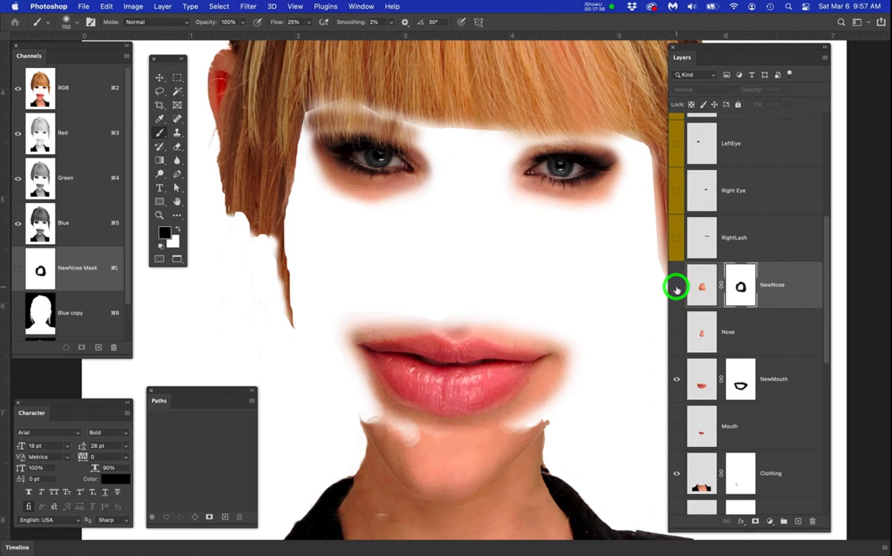
{"action": "left_click", "coordinate": [676, 287]}
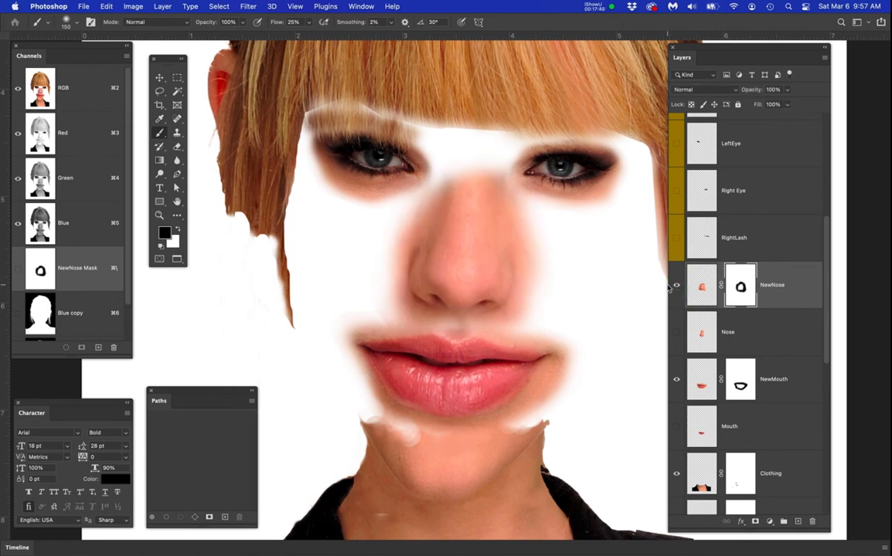
Scale the NewNose layer to 67.47% and position it centrally between the eyes and the mouth.
{"action": "left_click", "coordinate": [699, 287]}
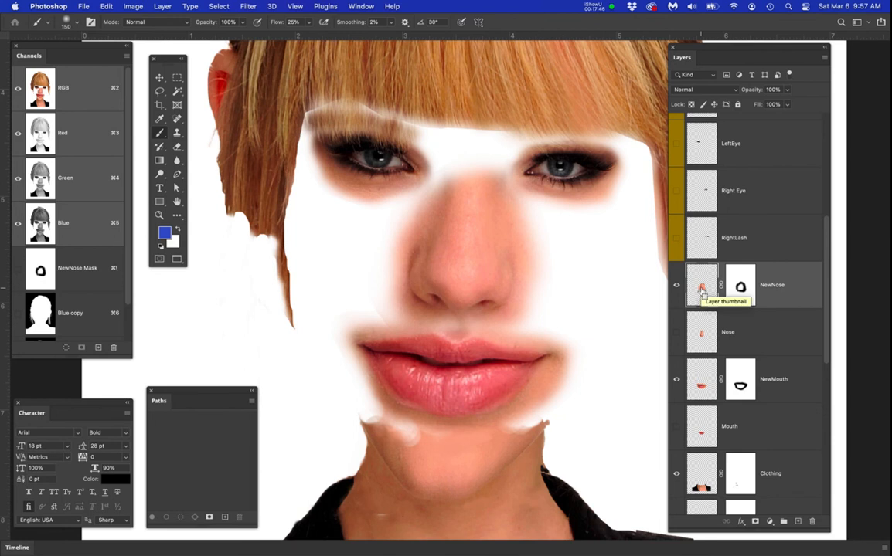
{"action": "key", "text": "super+t"}
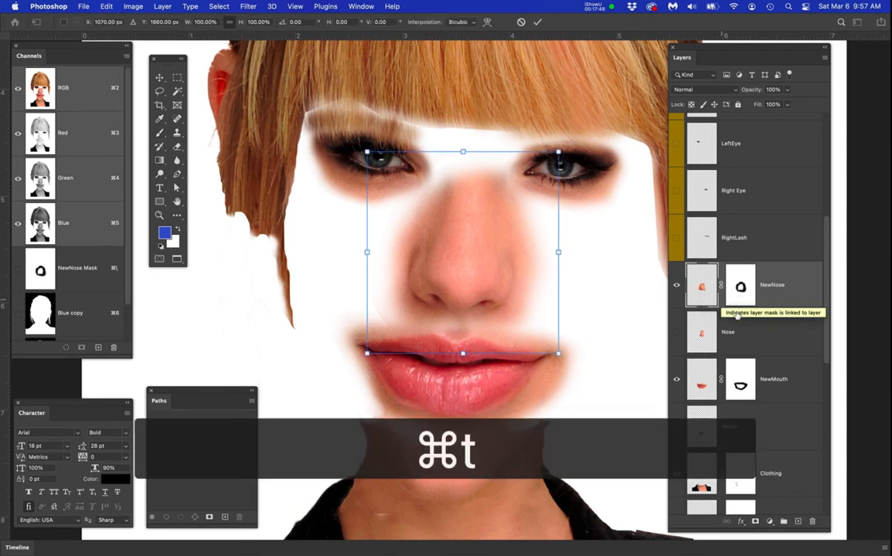
{"action": "left_click_drag", "start_coordinate": [558, 354], "coordinate": [527, 320]}
{"action": "left_click_drag", "start_coordinate": [480, 284], "coordinate": [480, 293]}
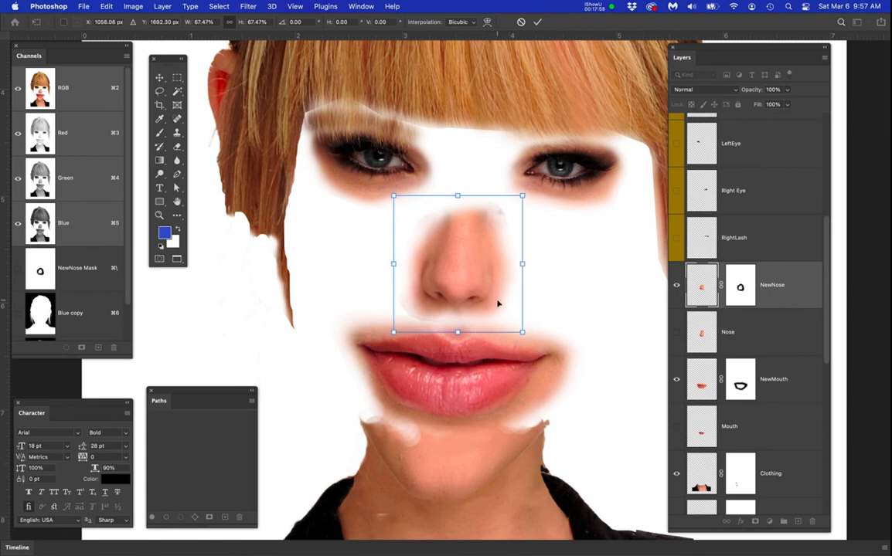
{"action": "key", "text": "Return"}
{"action": "key", "text": "b"}
Show the Blankface copy 2 layer again behind the nose and inspect how the nose blends.
{"action": "scroll", "coordinate": [742, 348], "scroll_direction": "down", "scroll_amount": 5}
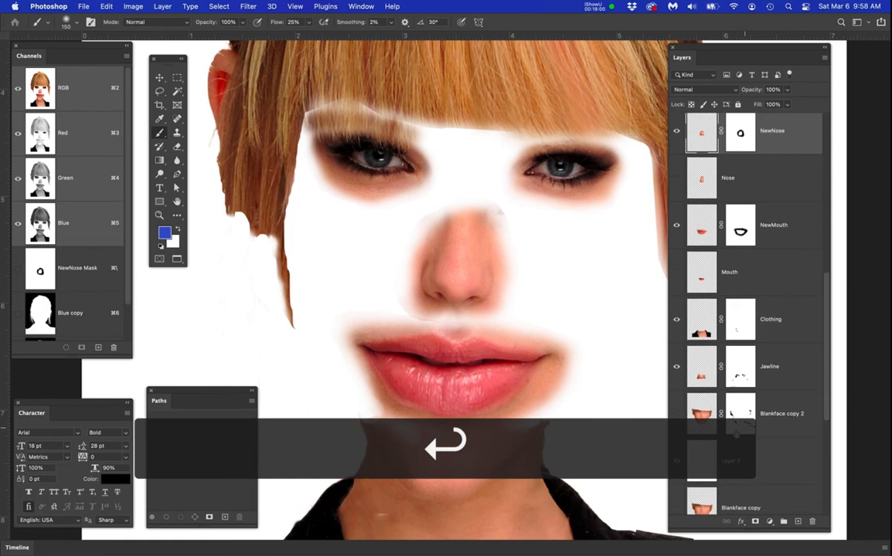
{"action": "left_click", "coordinate": [674, 388]}
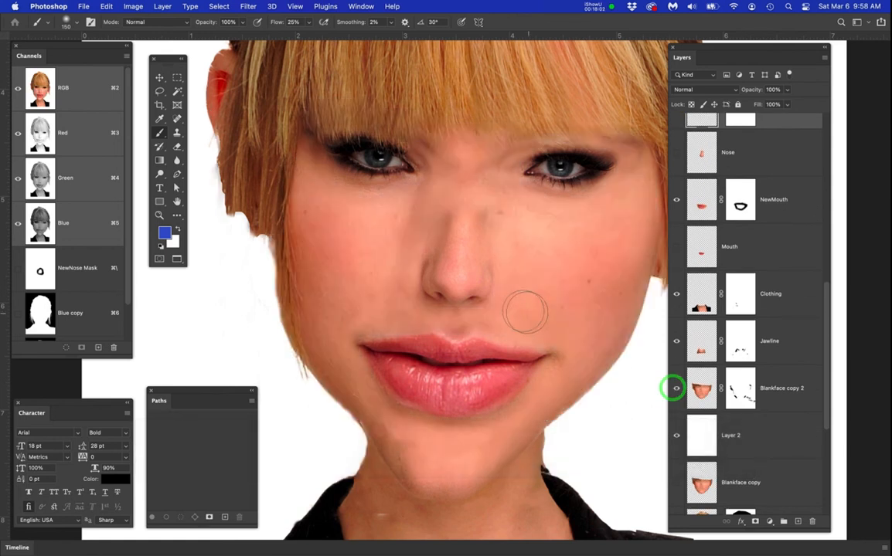
{"action": "scroll", "coordinate": [527, 307], "scroll_direction": "down", "scroll_amount": 3}
{"action": "scroll", "coordinate": [551, 302], "scroll_direction": "up", "scroll_amount": 3}
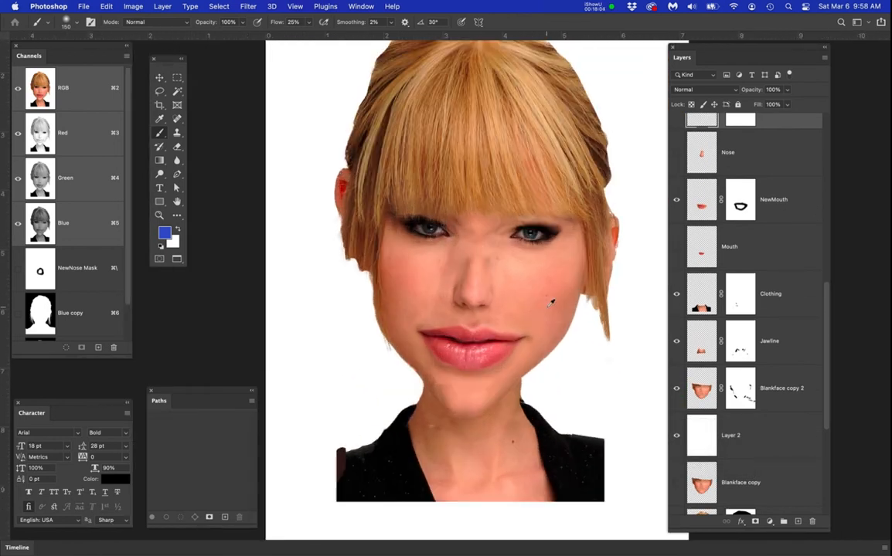
{"action": "scroll", "coordinate": [507, 280], "scroll_direction": "up", "scroll_amount": 4}
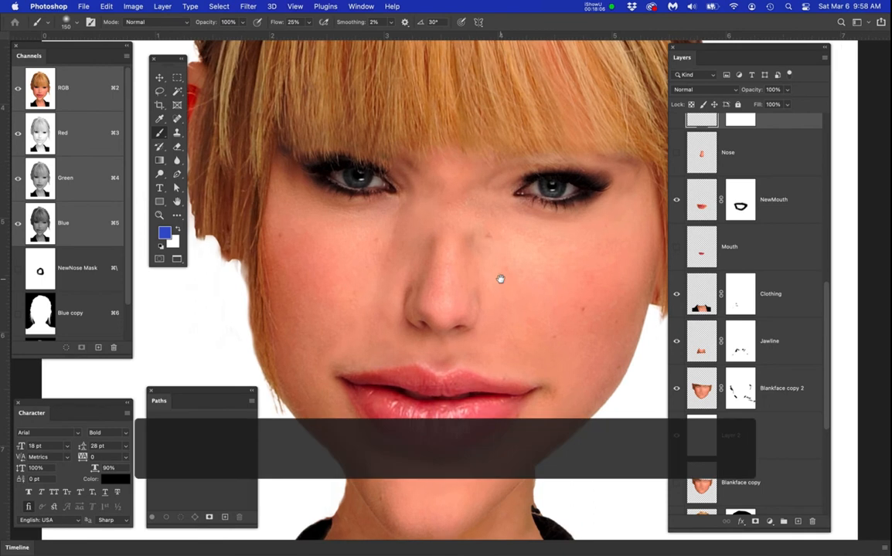
{"action": "left_click_drag", "start_coordinate": [500, 279], "coordinate": [468, 289]}
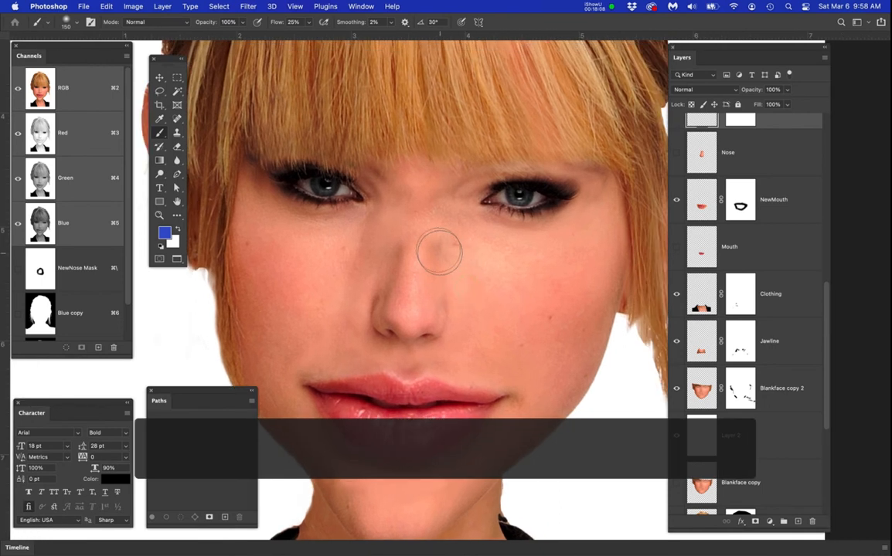
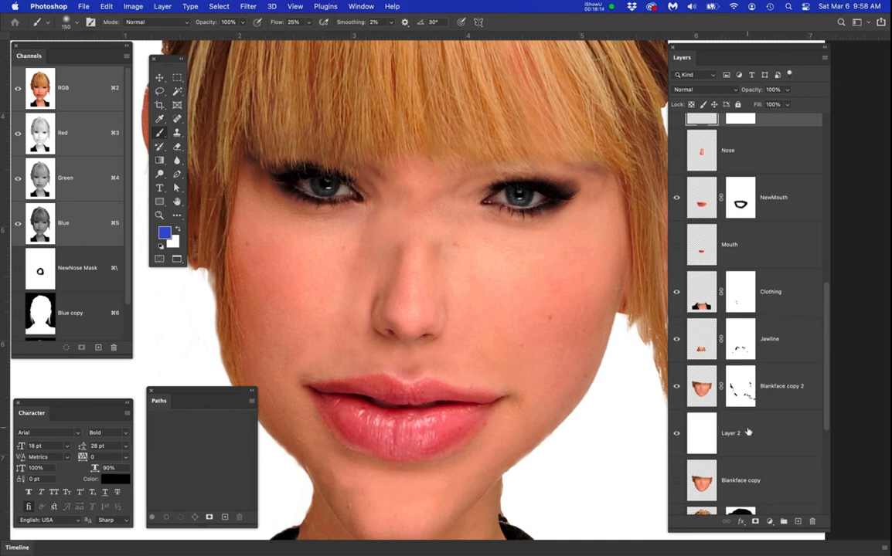
On the NewNose mask, paint black over the leftover dark patches around the bridge of the nose.
{"action": "scroll", "coordinate": [748, 431], "scroll_direction": "down", "scroll_amount": 5}
{"action": "scroll", "coordinate": [747, 431], "scroll_direction": "up", "scroll_amount": 2}
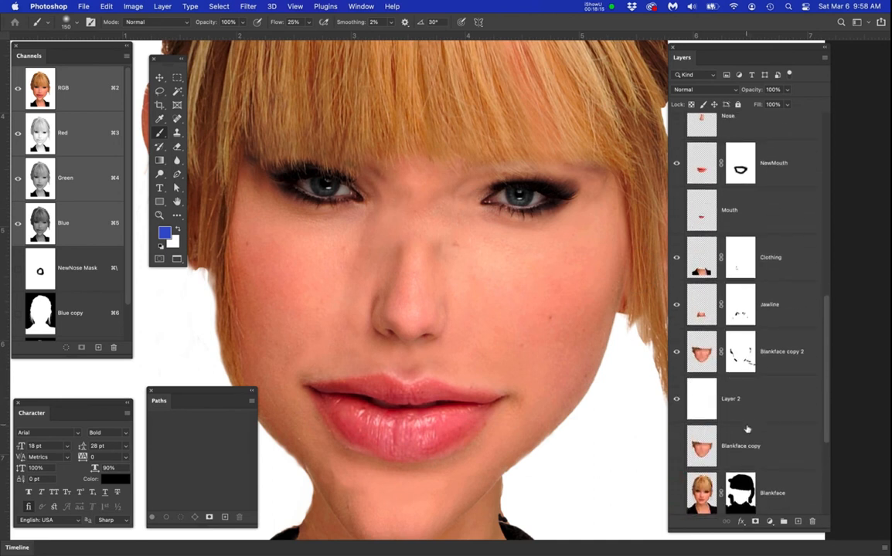
{"action": "scroll", "coordinate": [748, 429], "scroll_direction": "up", "scroll_amount": 3}
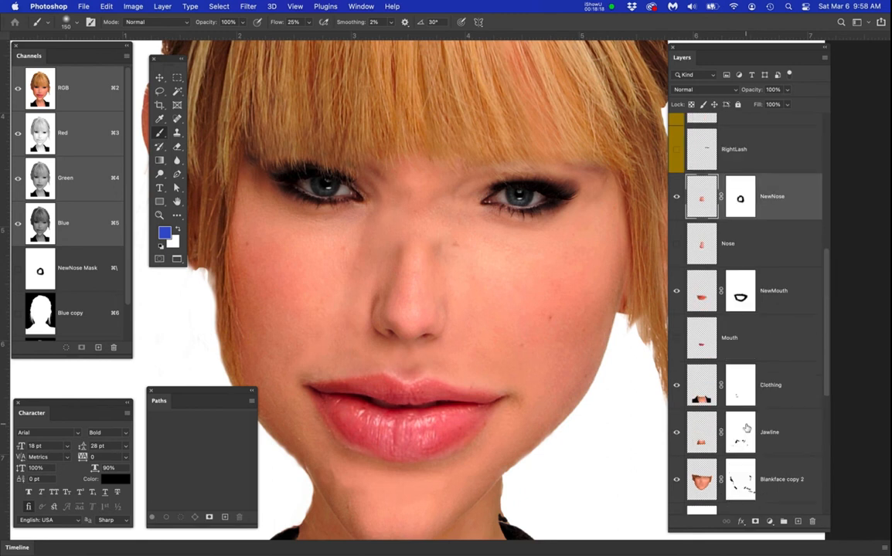
{"action": "left_click", "coordinate": [740, 196]}
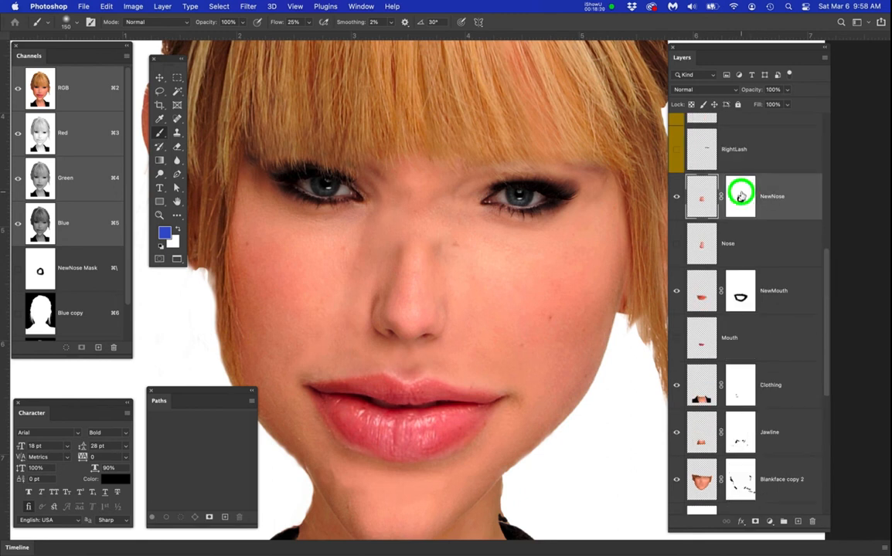
{"action": "key", "text": "b"}
{"action": "left_click", "coordinate": [453, 252]}
{"action": "left_click", "coordinate": [441, 230]}
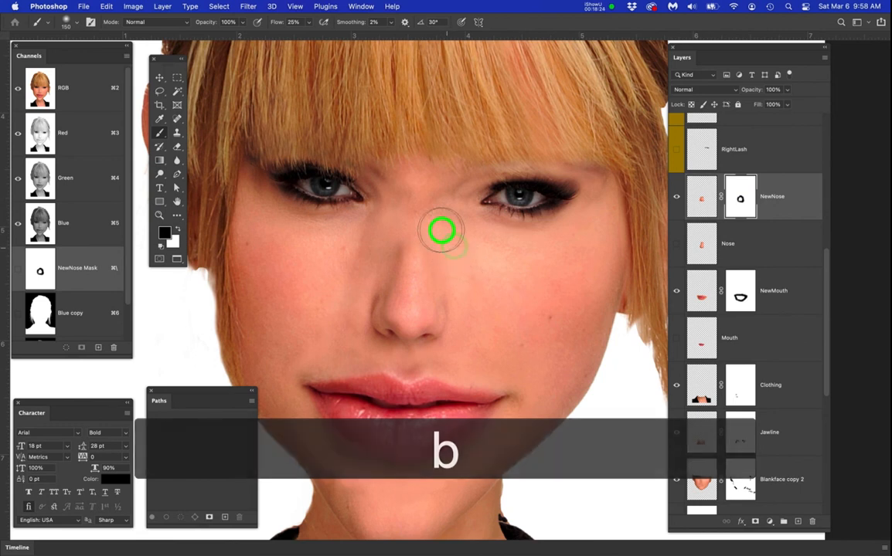
{"action": "left_click", "coordinate": [392, 229]}
{"action": "left_click", "coordinate": [430, 224]}
{"action": "left_click", "coordinate": [447, 224]}
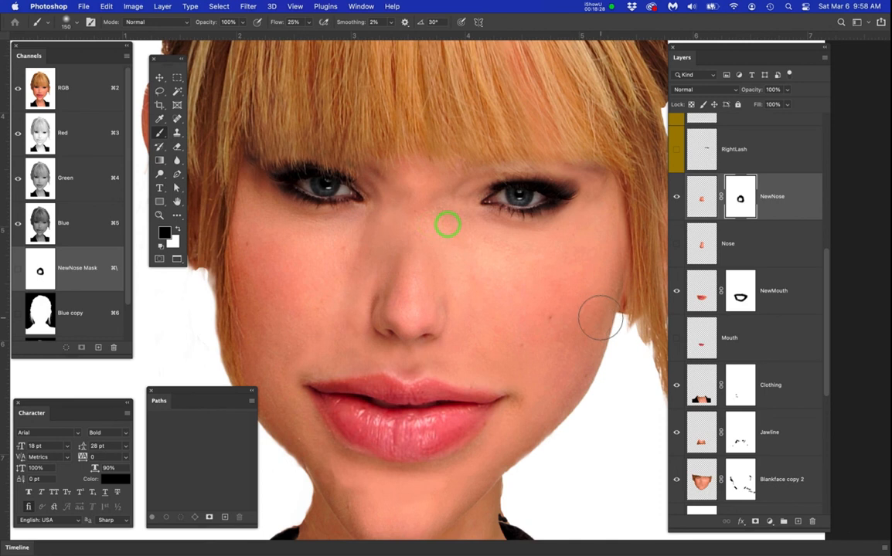
Toggle Main Layer copy to compare the caricature with the original portrait, leaving that layer hidden.
{"action": "scroll", "coordinate": [755, 246], "scroll_direction": "up", "scroll_amount": 8}
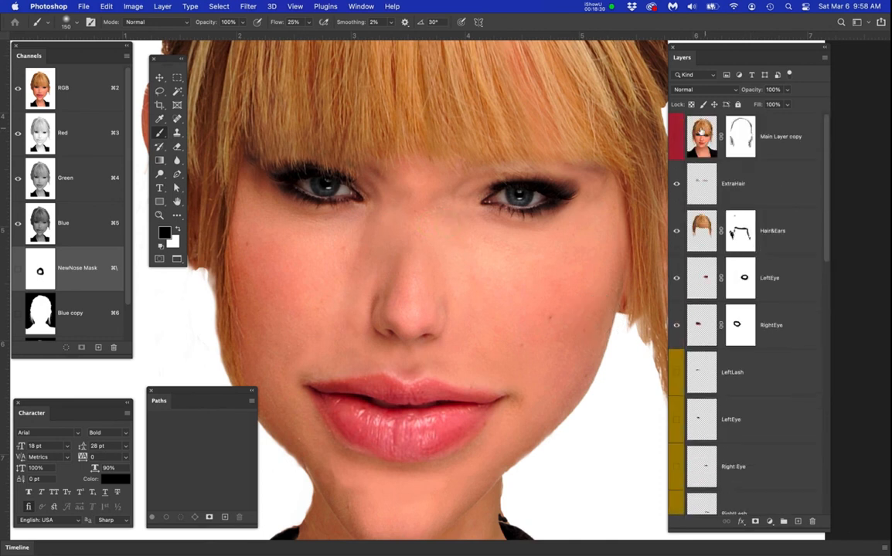
{"action": "left_click", "coordinate": [677, 137]}
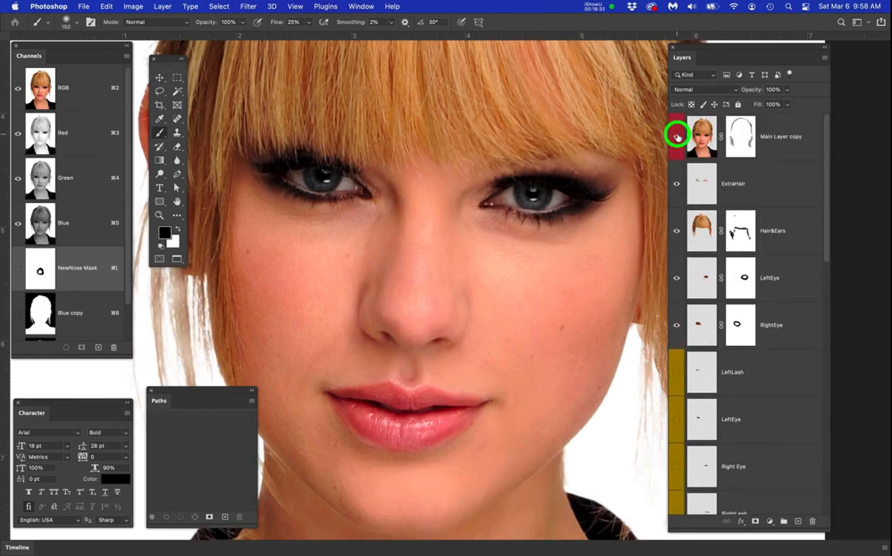
{"action": "left_click", "coordinate": [676, 137]}
{"action": "scroll", "coordinate": [503, 234], "scroll_direction": "down", "scroll_amount": 2}
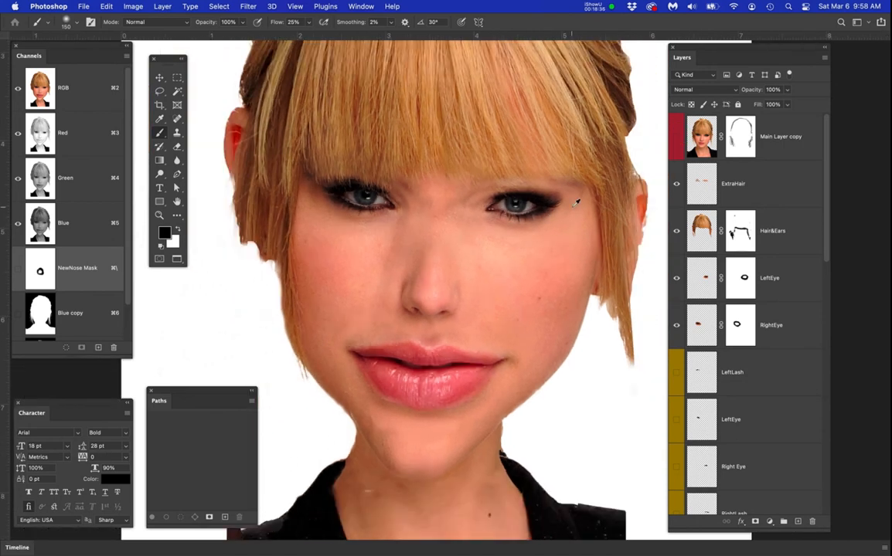
{"action": "left_click", "coordinate": [677, 136]}
{"action": "left_click", "coordinate": [677, 136]}
Stretch the LeftEye layer horizontally so the eye extends outward toward the hair.
{"action": "left_click", "coordinate": [778, 276]}
{"action": "left_click", "coordinate": [676, 278]}
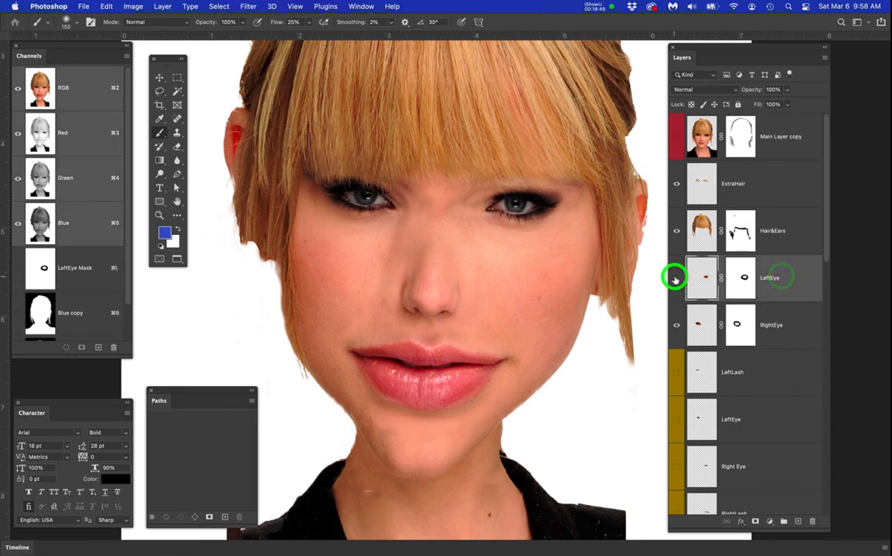
{"action": "left_click", "coordinate": [675, 279]}
{"action": "key", "text": "super+t"}
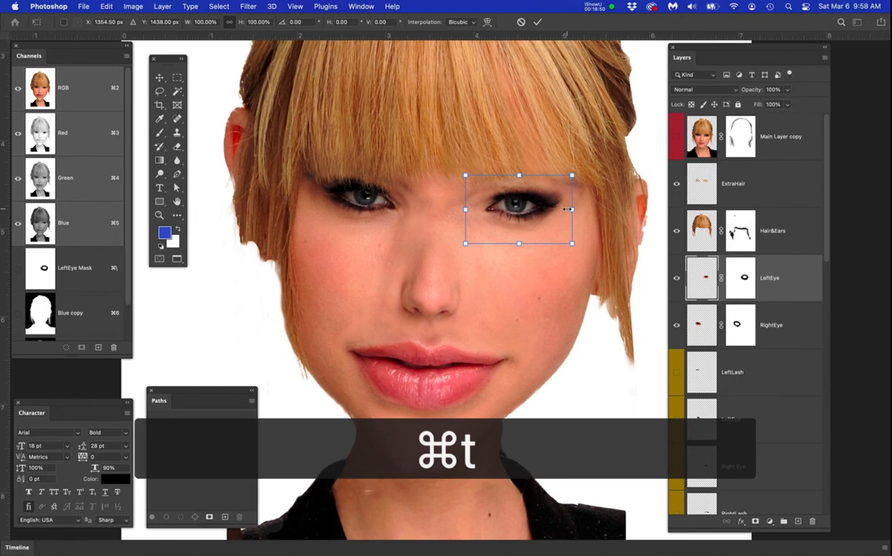
{"action": "mouse_move", "coordinate": [569, 209]}
{"action": "left_mouse_down"}
{"action": "mouse_move", "coordinate": [592, 216]}
{"action": "mouse_move", "coordinate": [546, 207]}
{"action": "left_mouse_up"}
{"action": "key", "text": "Return"}
{"action": "key", "text": "b"}
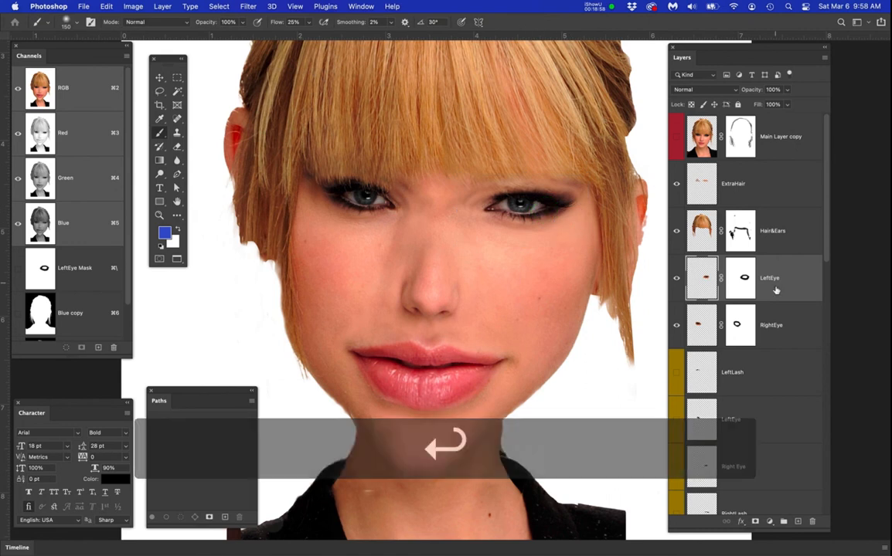
Stretch the RightEye layer horizontally outward toward the hair and nudge it slightly toward the nose.
{"action": "left_click", "coordinate": [774, 318]}
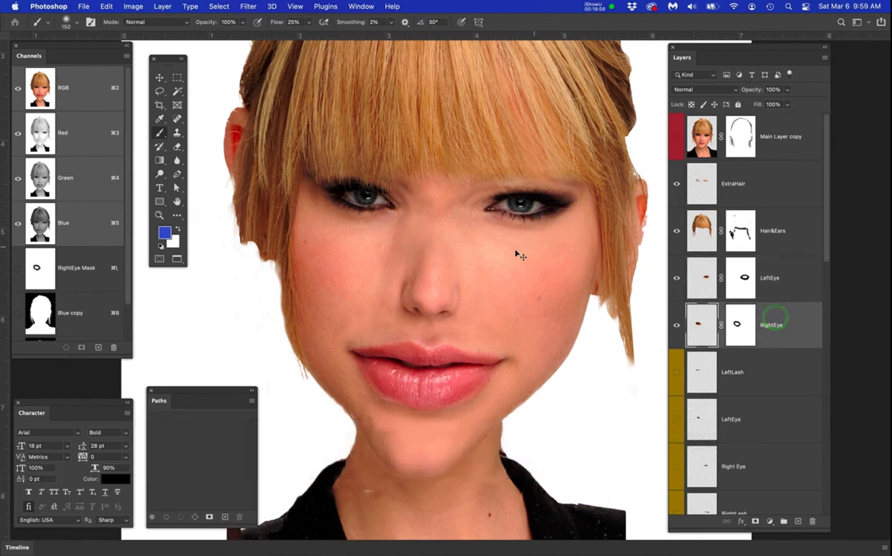
{"action": "key", "text": "super+t"}
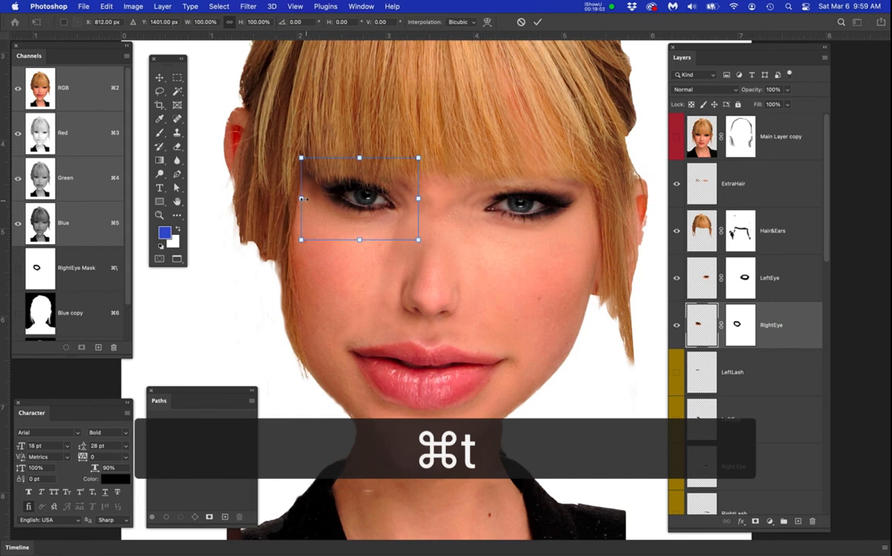
{"action": "left_click_drag", "start_coordinate": [304, 200], "coordinate": [277, 199]}
{"action": "left_click_drag", "start_coordinate": [372, 210], "coordinate": [376, 211]}
{"action": "key", "text": "Return"}
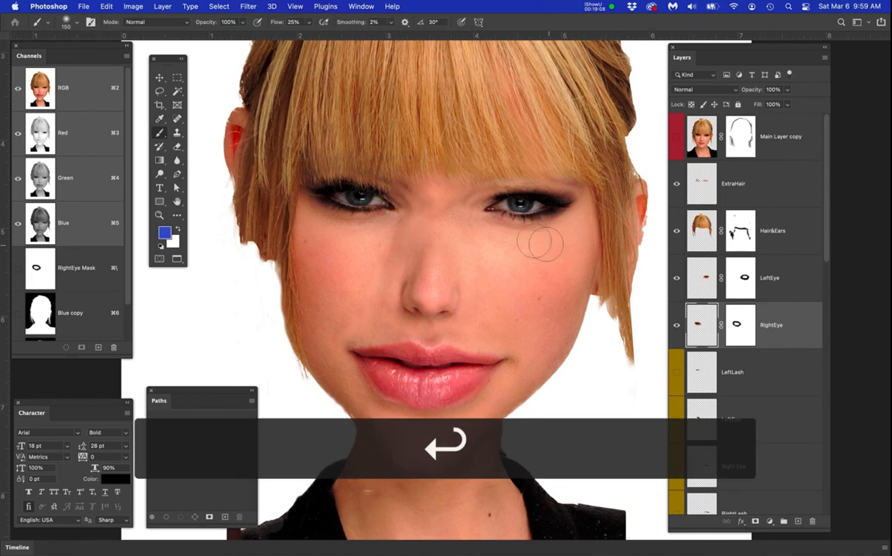
Move the LeftEye layer slightly toward the nose.
{"action": "left_click", "coordinate": [700, 272]}
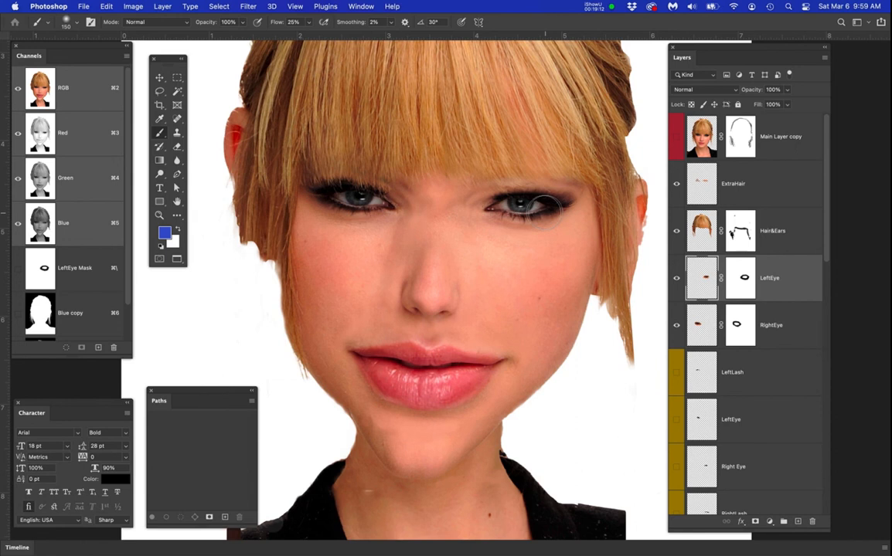
{"action": "key", "text": "v"}
{"action": "left_click_drag", "start_coordinate": [533, 205], "coordinate": [528, 210]}
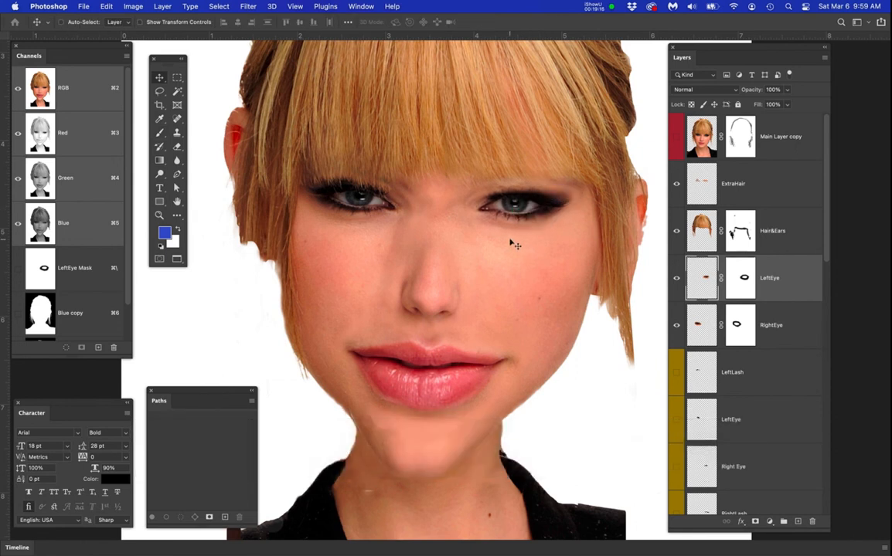
Toggle Main Layer copy on and off to compare the full caricature with the original portrait.
{"action": "scroll", "coordinate": [512, 244], "scroll_direction": "down", "scroll_amount": 2}
{"action": "scroll", "coordinate": [541, 240], "scroll_direction": "down", "scroll_amount": 2}
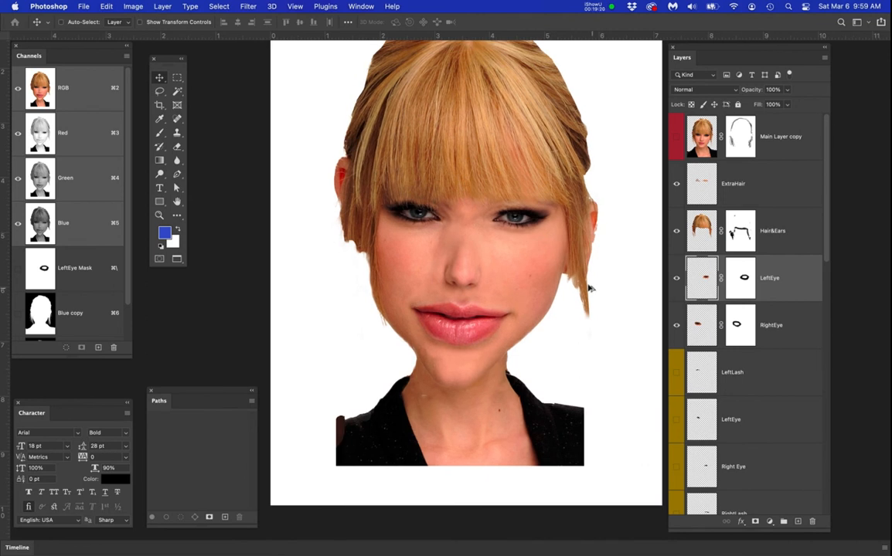
{"action": "left_click_drag", "start_coordinate": [523, 209], "coordinate": [480, 244]}
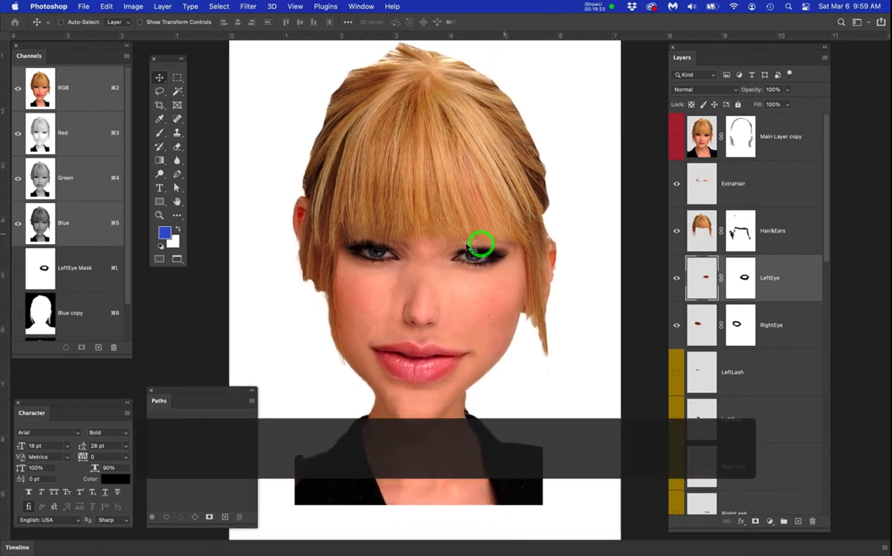
{"action": "left_click", "coordinate": [676, 137]}
{"action": "left_click", "coordinate": [676, 137]}
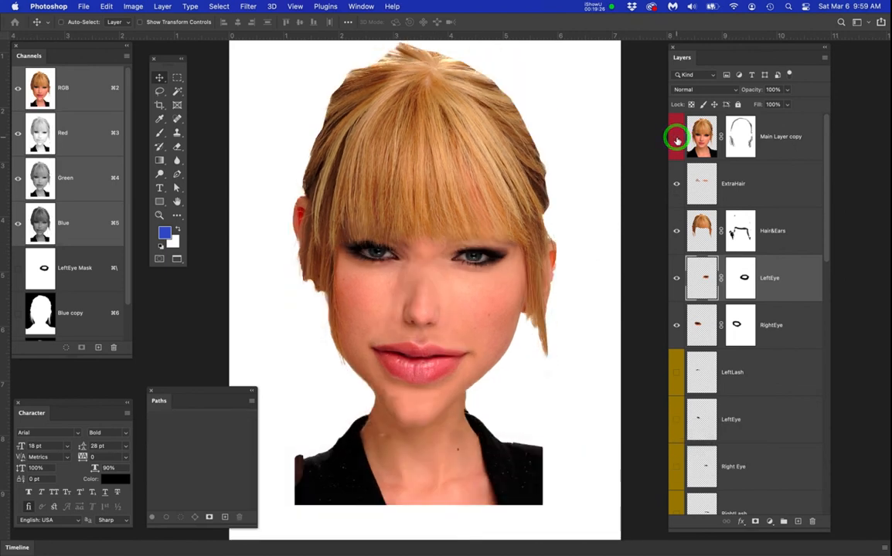
{"action": "scroll", "coordinate": [514, 274], "scroll_direction": "up", "scroll_amount": 2}
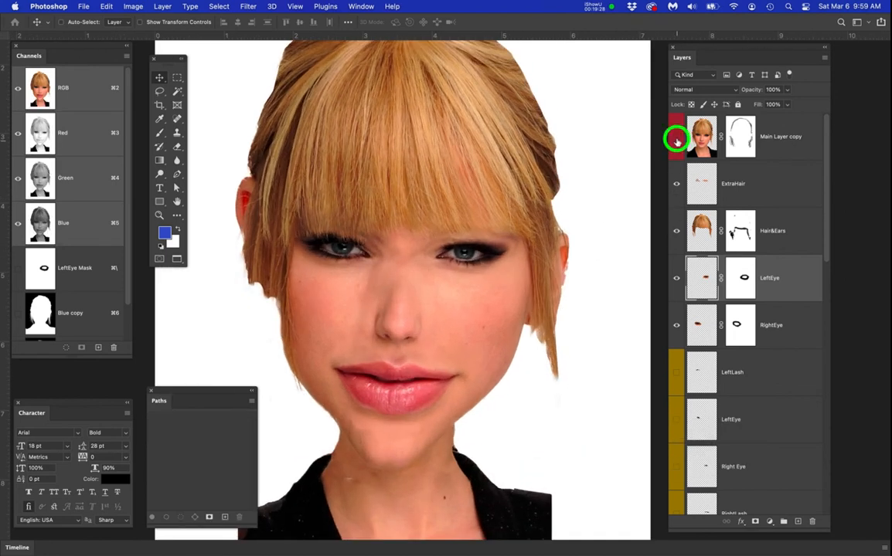
Show Main Layer copy, lasso the nose bridge between the eyes on it, and copy the selection to a new layer.
{"action": "left_click", "coordinate": [676, 136]}
{"action": "scroll", "coordinate": [441, 260], "scroll_direction": "up", "scroll_amount": 1}
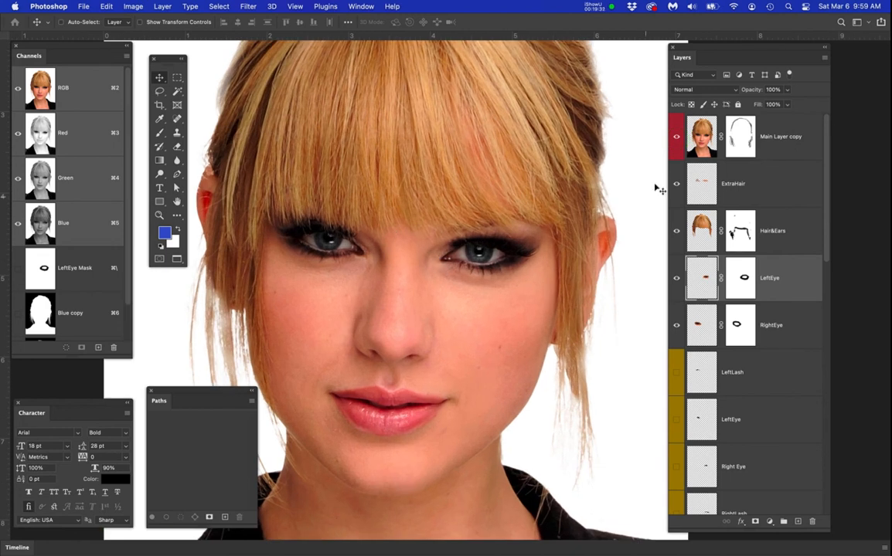
{"action": "left_click", "coordinate": [700, 146]}
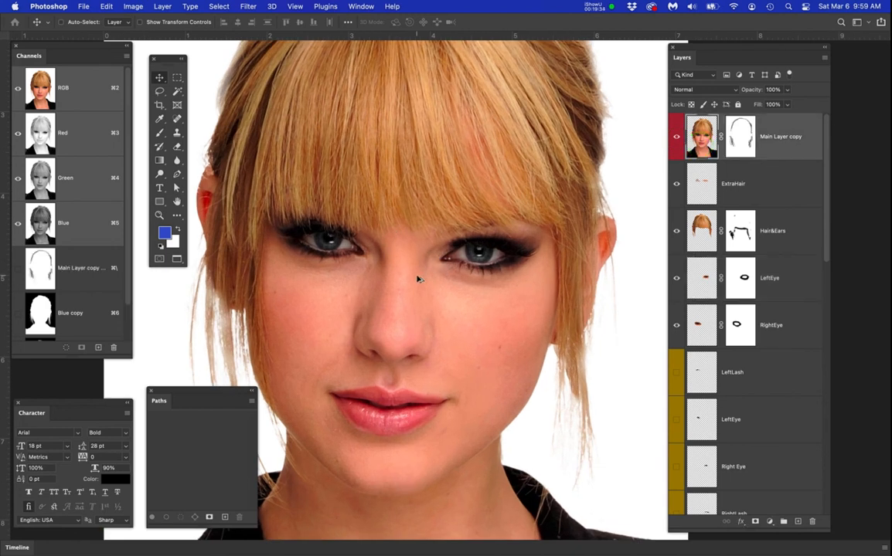
{"action": "scroll", "coordinate": [417, 279], "scroll_direction": "up", "scroll_amount": 2}
{"action": "key", "text": "l"}
{"action": "mouse_move", "coordinate": [340, 210]}
{"action": "left_mouse_down"}
{"action": "mouse_move", "coordinate": [432, 215]}
{"action": "mouse_move", "coordinate": [448, 238]}
{"action": "mouse_move", "coordinate": [443, 256]}
{"action": "left_mouse_up"}
{"action": "mouse_move", "coordinate": [407, 290]}
{"action": "left_mouse_down"}
{"action": "mouse_move", "coordinate": [351, 286]}
{"action": "mouse_move", "coordinate": [342, 208]}
{"action": "left_mouse_up"}
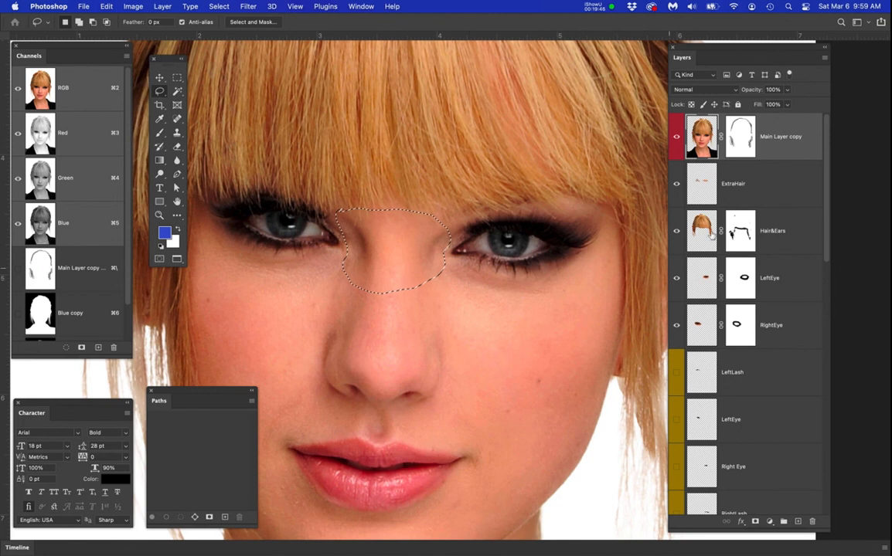
{"action": "key", "text": "super+j"}
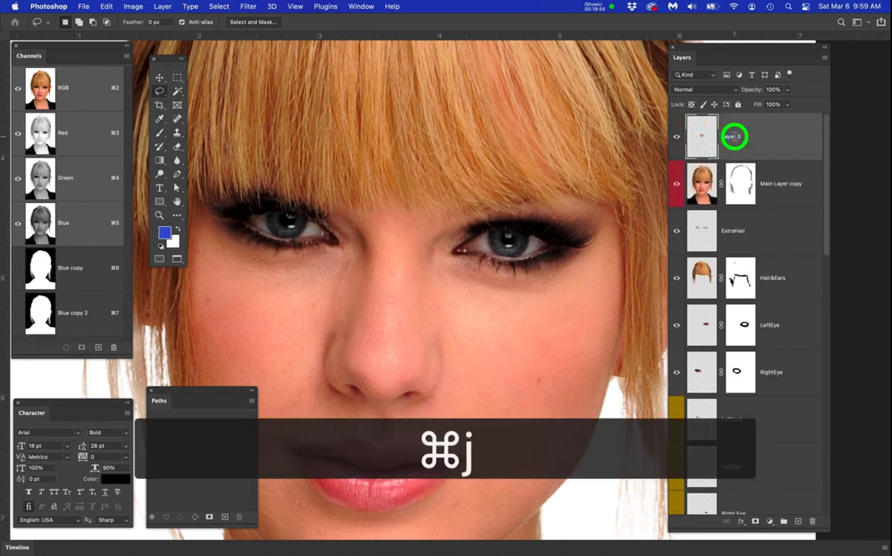
Rename the copied nose-bridge layer Bridge and move it below RightLash, directly above the NewNose layer.
{"action": "double_click", "coordinate": [732, 136]}
{"action": "type", "text": "Bridge"}
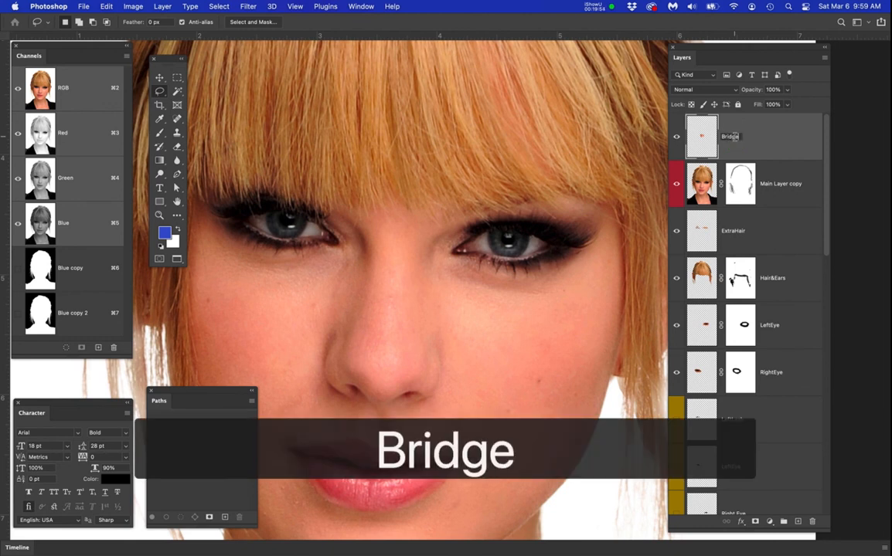
{"action": "key", "text": "Return"}
{"action": "left_click_drag", "start_coordinate": [760, 138], "coordinate": [749, 433]}
{"action": "scroll", "coordinate": [750, 433], "scroll_direction": "down", "scroll_amount": 1}
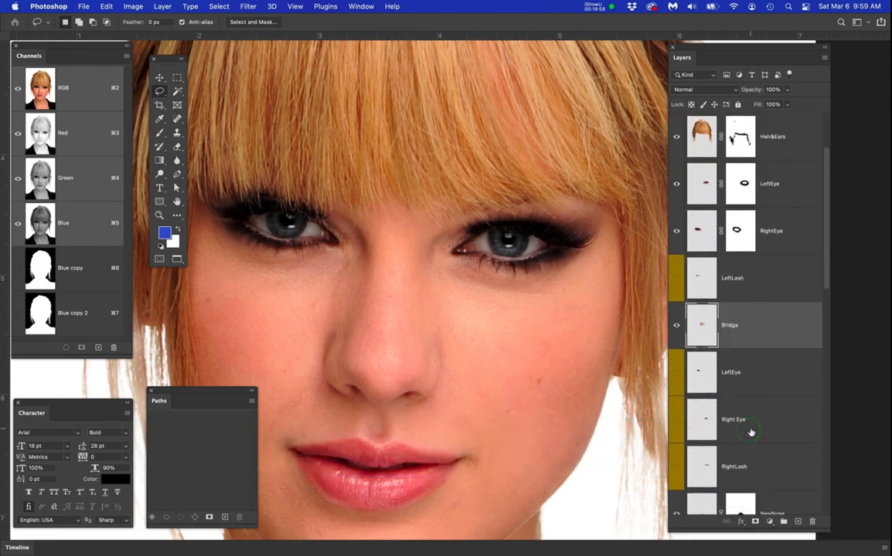
{"action": "scroll", "coordinate": [761, 417], "scroll_direction": "up", "scroll_amount": 4}
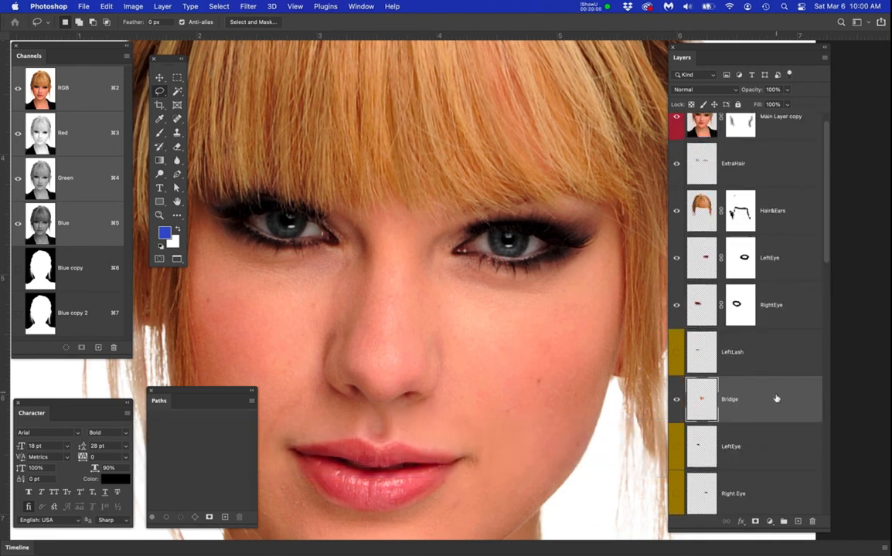
{"action": "scroll", "coordinate": [775, 402], "scroll_direction": "down", "scroll_amount": 5}
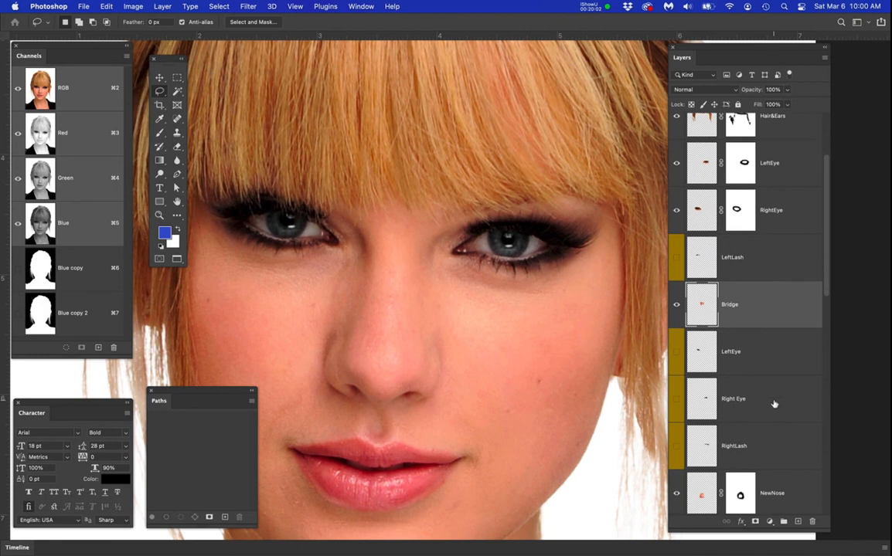
{"action": "left_click_drag", "start_coordinate": [774, 317], "coordinate": [767, 458]}
{"action": "scroll", "coordinate": [760, 223], "scroll_direction": "up", "scroll_amount": 1}
{"action": "scroll", "coordinate": [761, 222], "scroll_direction": "up", "scroll_amount": 4}
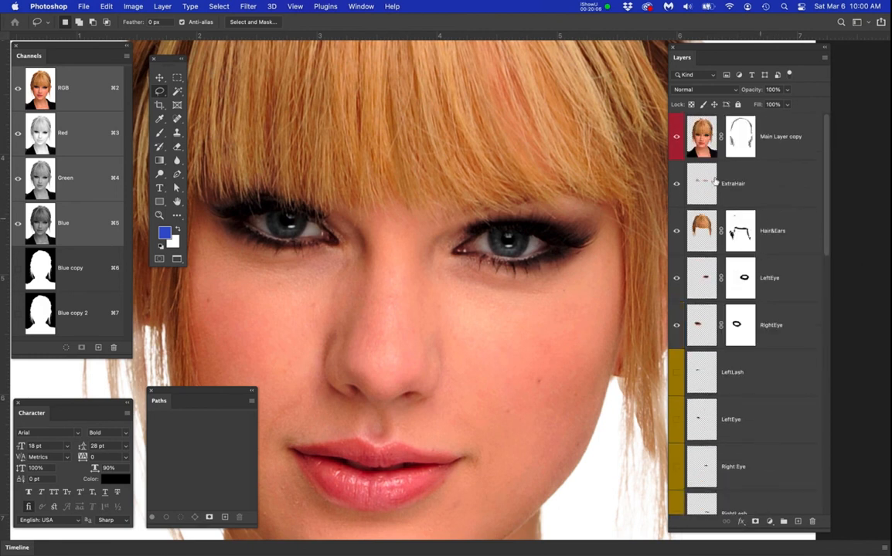
Hide Main Layer copy and nudge the Bridge layer slightly between the caricature's eyes.
{"action": "left_click", "coordinate": [677, 138]}
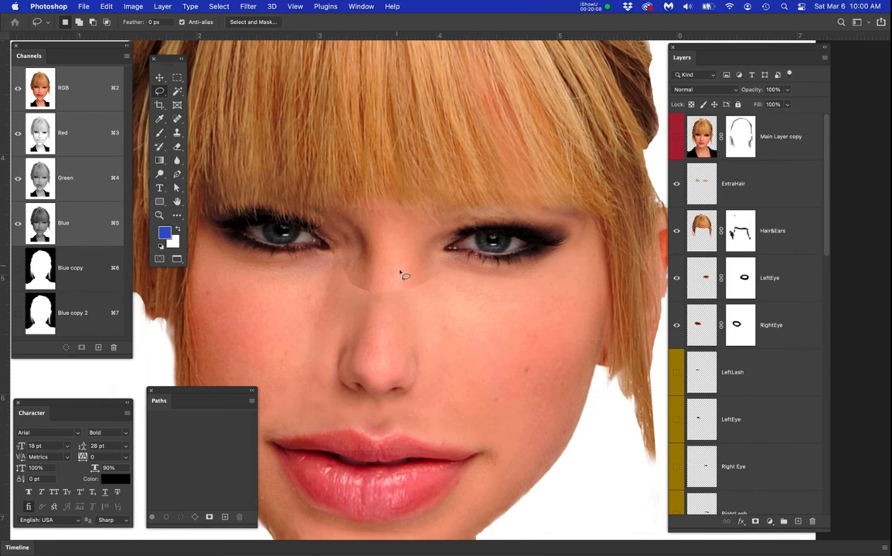
{"action": "scroll", "coordinate": [401, 272], "scroll_direction": "down", "scroll_amount": 2}
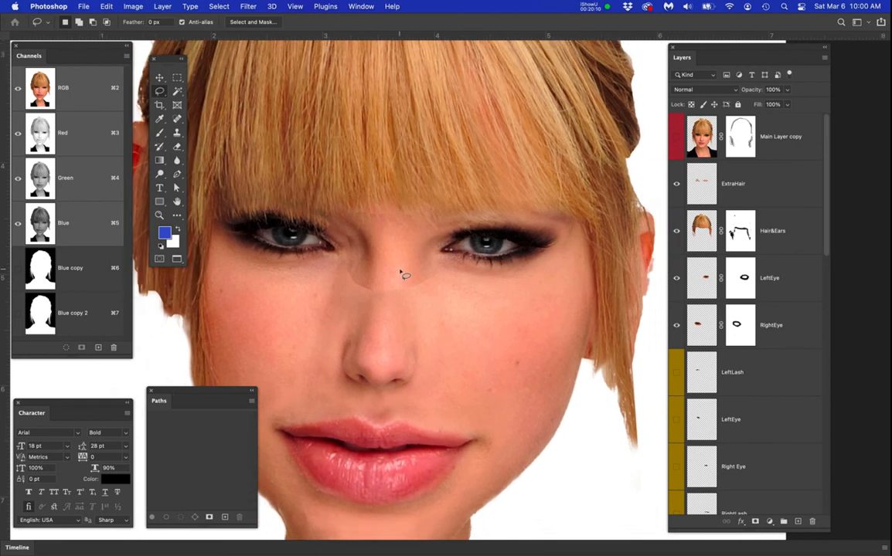
{"action": "key", "text": "v"}
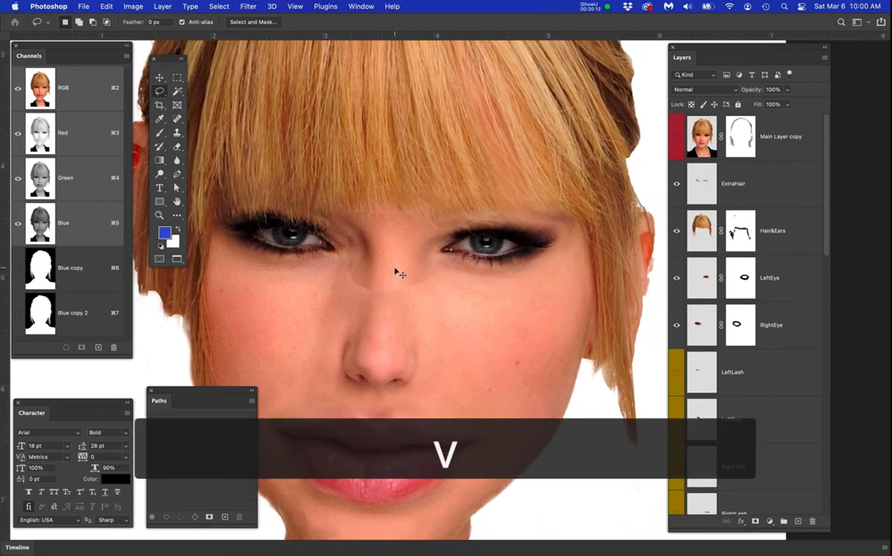
{"action": "left_click_drag", "start_coordinate": [395, 273], "coordinate": [392, 269]}
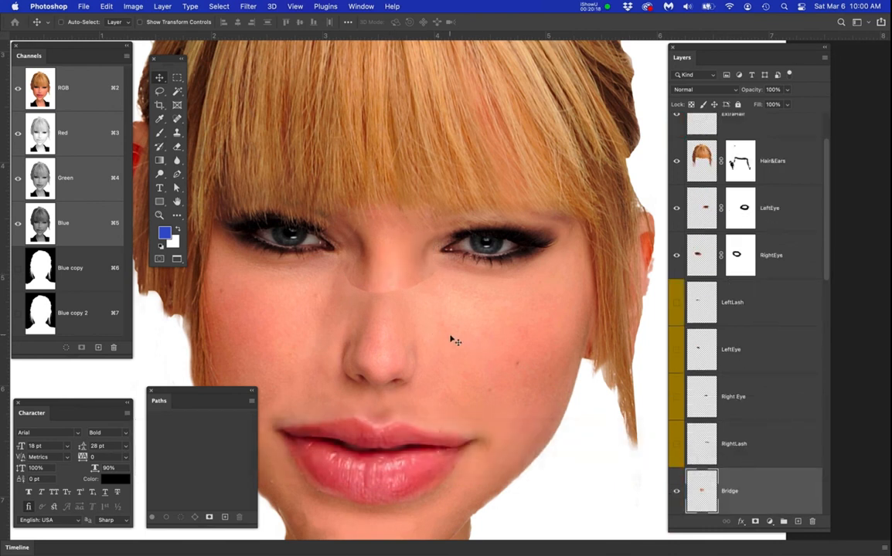
Transform the Bridge layer, stretching its height to 120%, then scaling it down to fit between the eyes above the new nose.
{"action": "key", "text": "super+t"}
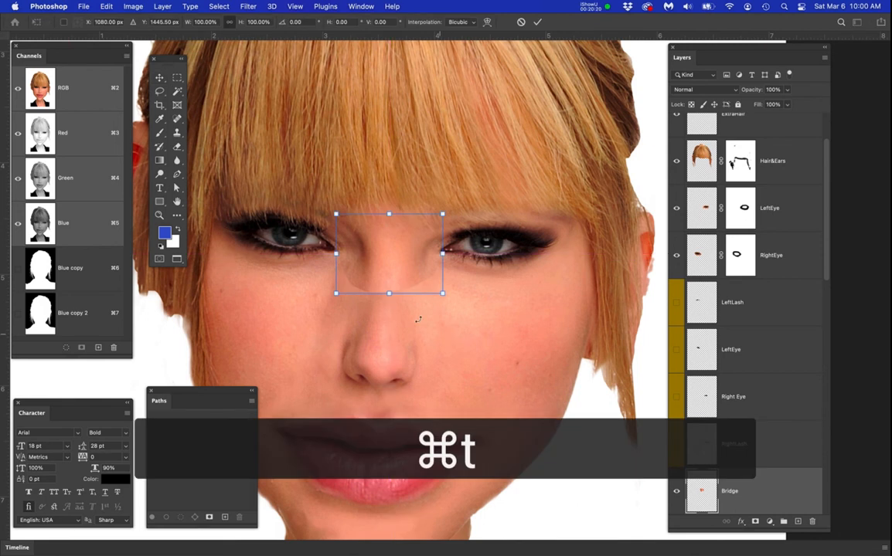
{"action": "left_click_drag", "start_coordinate": [389, 293], "coordinate": [390, 309]}
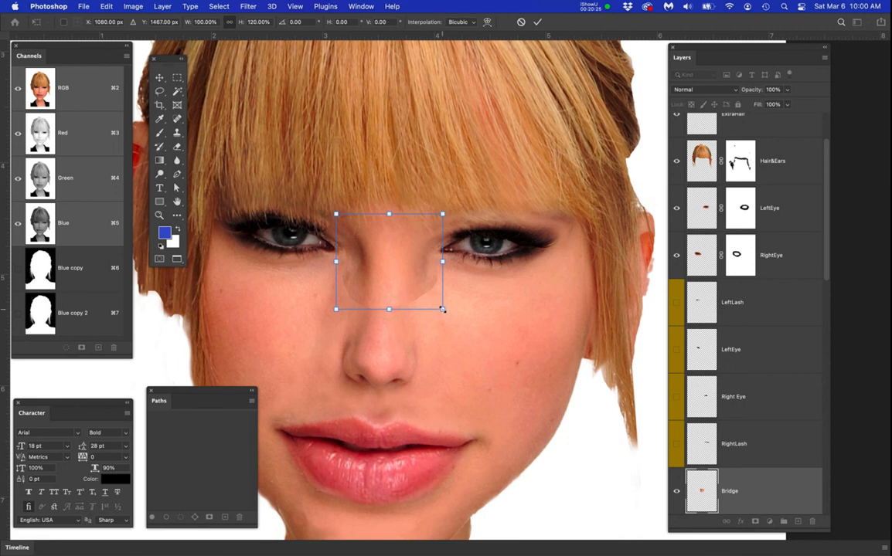
{"action": "left_click_drag", "start_coordinate": [442, 308], "coordinate": [402, 274]}
{"action": "key", "text": "Return"}
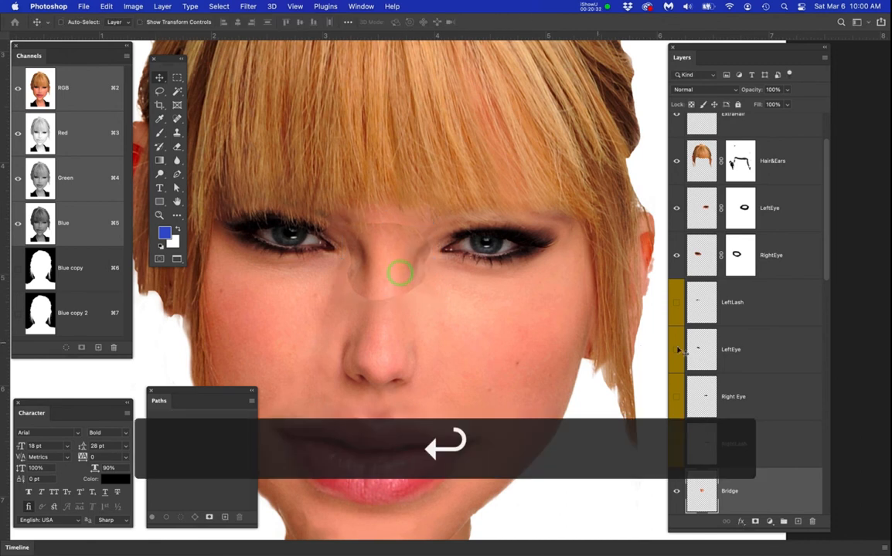
Add a white layer mask to the Bridge layer and hide Blankface copy 2 to expose the patch's hard edges.
{"action": "left_click", "coordinate": [756, 521]}
{"action": "scroll", "coordinate": [758, 454], "scroll_direction": "down", "scroll_amount": 1}
{"action": "scroll", "coordinate": [759, 455], "scroll_direction": "down", "scroll_amount": 8}
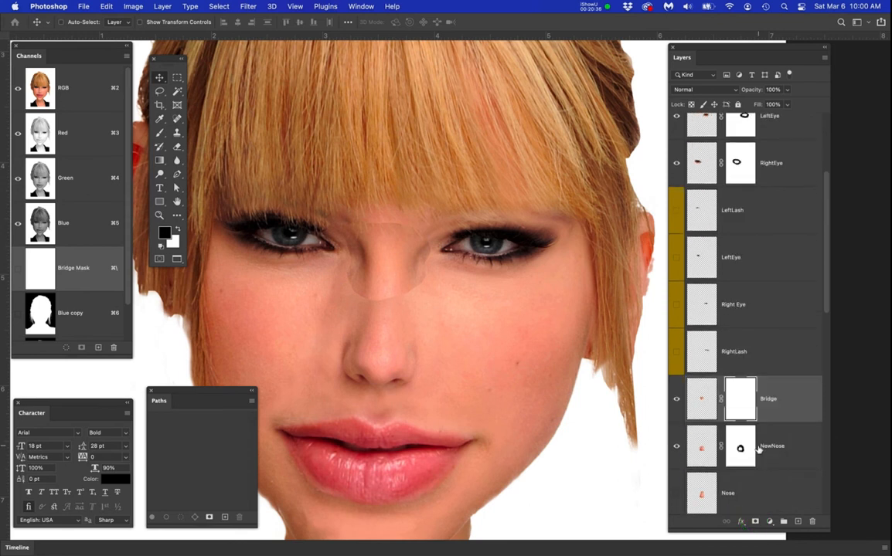
{"action": "left_click", "coordinate": [677, 379]}
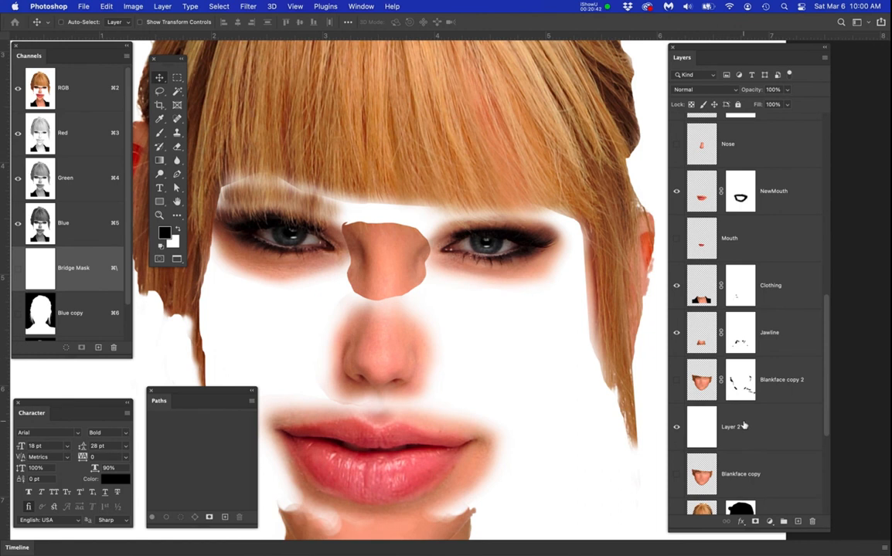
Paint black on the Bridge mask with a soft brush reduced to size 60, fading the patch's edges all around.
{"action": "scroll", "coordinate": [743, 426], "scroll_direction": "up", "scroll_amount": 5}
{"action": "left_click", "coordinate": [738, 291]}
{"action": "key", "text": "b"}
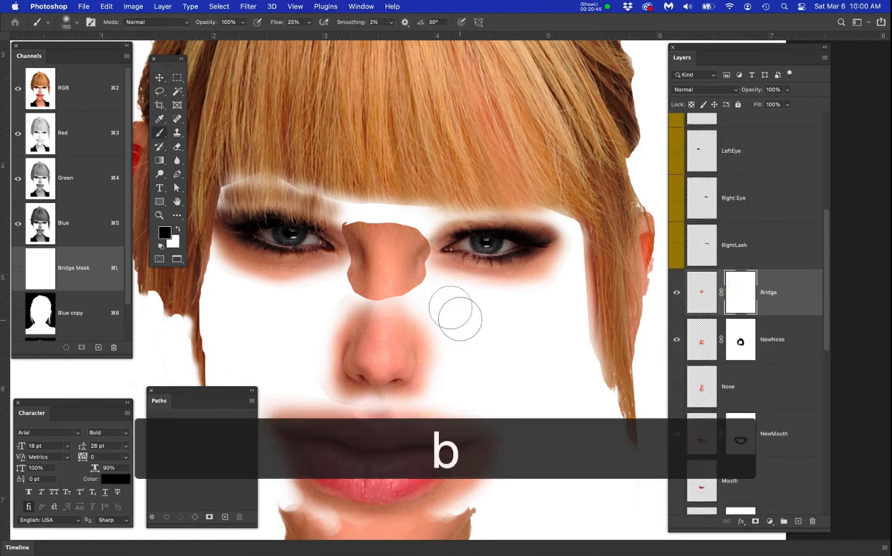
{"action": "left_click", "coordinate": [449, 289]}
{"action": "key", "text": "bracketleft"}
{"action": "key", "text": "bracketleft"}
{"action": "key", "text": "bracketleft"}
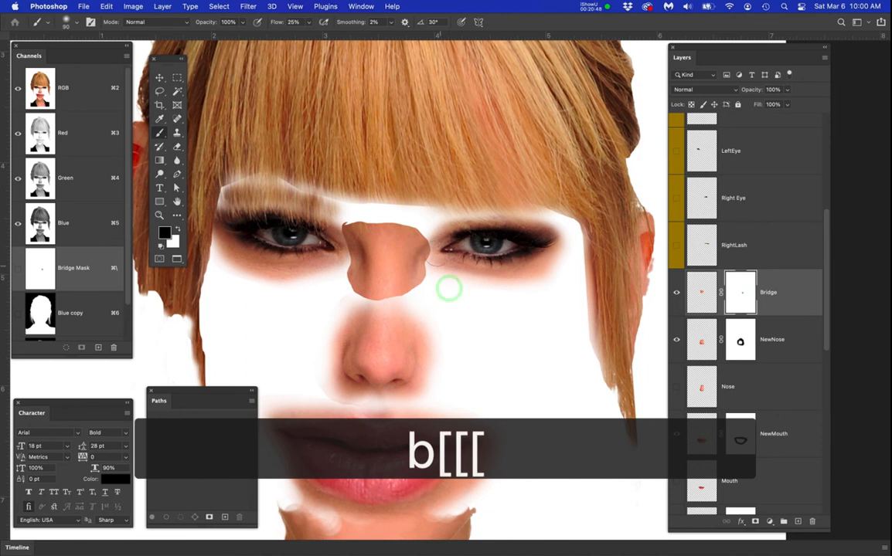
{"action": "scroll", "coordinate": [430, 272], "scroll_direction": "up", "scroll_amount": 5}
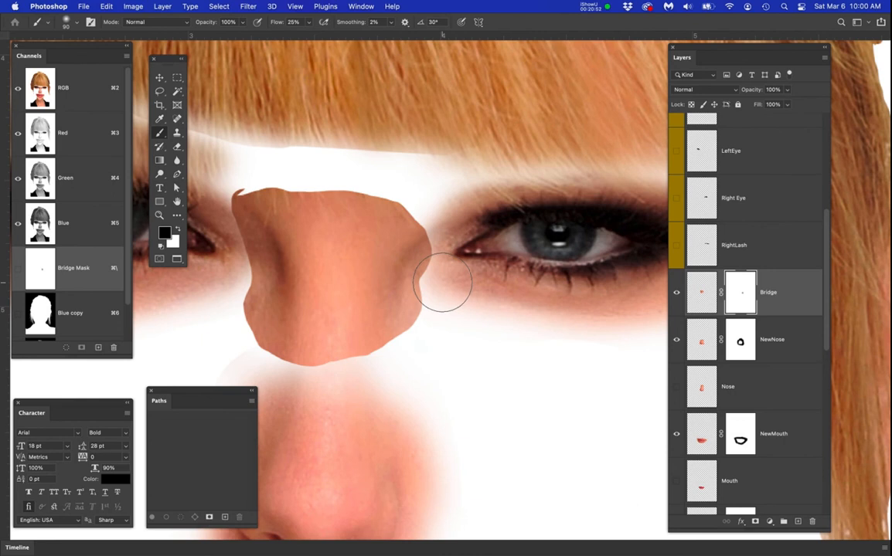
{"action": "key", "text": "bracketleft"}
{"action": "key", "text": "bracketleft"}
{"action": "key", "text": "bracketleft"}
{"action": "mouse_move", "coordinate": [437, 280]}
{"action": "left_mouse_down"}
{"action": "mouse_move", "coordinate": [438, 311]}
{"action": "mouse_move", "coordinate": [440, 287]}
{"action": "mouse_move", "coordinate": [421, 329]}
{"action": "mouse_move", "coordinate": [439, 252]}
{"action": "mouse_move", "coordinate": [443, 289]}
{"action": "mouse_move", "coordinate": [446, 272]}
{"action": "mouse_move", "coordinate": [437, 279]}
{"action": "mouse_move", "coordinate": [445, 257]}
{"action": "mouse_move", "coordinate": [429, 215]}
{"action": "mouse_move", "coordinate": [440, 239]}
{"action": "mouse_move", "coordinate": [437, 208]}
{"action": "mouse_move", "coordinate": [339, 184]}
{"action": "mouse_move", "coordinate": [366, 175]}
{"action": "mouse_move", "coordinate": [406, 188]}
{"action": "mouse_move", "coordinate": [429, 217]}
{"action": "mouse_move", "coordinate": [312, 185]}
{"action": "mouse_move", "coordinate": [372, 187]}
{"action": "mouse_move", "coordinate": [297, 180]}
{"action": "mouse_move", "coordinate": [237, 196]}
{"action": "mouse_move", "coordinate": [244, 181]}
{"action": "mouse_move", "coordinate": [225, 194]}
{"action": "mouse_move", "coordinate": [226, 166]}
{"action": "mouse_move", "coordinate": [323, 187]}
{"action": "mouse_move", "coordinate": [265, 194]}
{"action": "mouse_move", "coordinate": [254, 182]}
{"action": "mouse_move", "coordinate": [222, 198]}
{"action": "mouse_move", "coordinate": [226, 243]}
{"action": "mouse_move", "coordinate": [219, 181]}
{"action": "mouse_move", "coordinate": [217, 222]}
{"action": "mouse_move", "coordinate": [248, 292]}
{"action": "mouse_move", "coordinate": [230, 228]}
{"action": "mouse_move", "coordinate": [240, 265]}
{"action": "mouse_move", "coordinate": [231, 244]}
{"action": "mouse_move", "coordinate": [240, 273]}
{"action": "mouse_move", "coordinate": [236, 251]}
{"action": "mouse_move", "coordinate": [231, 310]}
{"action": "mouse_move", "coordinate": [235, 303]}
{"action": "mouse_move", "coordinate": [257, 358]}
{"action": "mouse_move", "coordinate": [241, 293]}
{"action": "mouse_move", "coordinate": [256, 350]}
{"action": "mouse_move", "coordinate": [314, 363]}
{"action": "mouse_move", "coordinate": [415, 340]}
{"action": "mouse_move", "coordinate": [375, 367]}
{"action": "mouse_move", "coordinate": [279, 384]}
{"action": "mouse_move", "coordinate": [328, 369]}
{"action": "mouse_move", "coordinate": [293, 377]}
{"action": "mouse_move", "coordinate": [262, 356]}
{"action": "mouse_move", "coordinate": [291, 374]}
{"action": "mouse_move", "coordinate": [388, 366]}
{"action": "mouse_move", "coordinate": [422, 315]}
{"action": "left_mouse_up"}
{"action": "mouse_move", "coordinate": [413, 272]}
{"action": "left_mouse_down"}
{"action": "mouse_move", "coordinate": [425, 212]}
{"action": "mouse_move", "coordinate": [443, 238]}
{"action": "mouse_move", "coordinate": [414, 197]}
{"action": "left_mouse_up"}
{"action": "scroll", "coordinate": [430, 259], "scroll_direction": "down", "scroll_amount": 2}
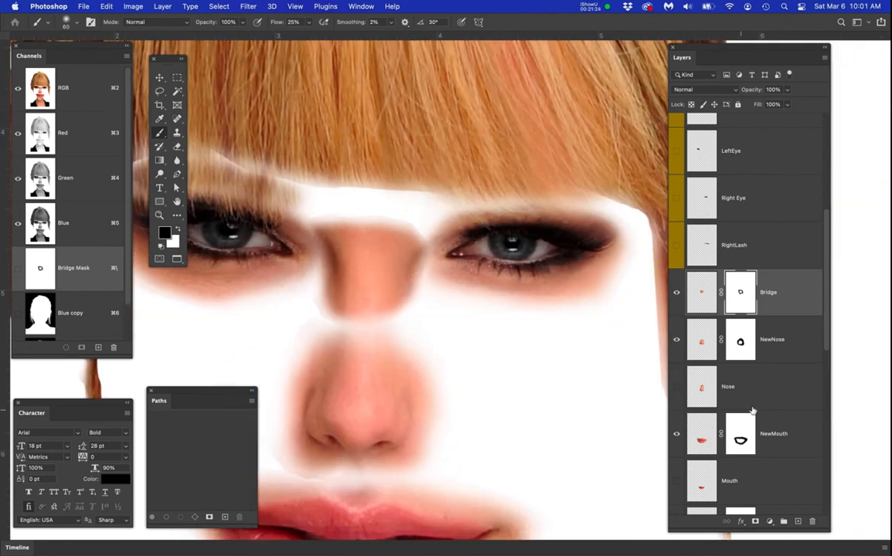
Show Blankface copy 2 and stretch the Bridge layer downward to 132.71% height so it meets the new nose.
{"action": "scroll", "coordinate": [753, 411], "scroll_direction": "down", "scroll_amount": 5}
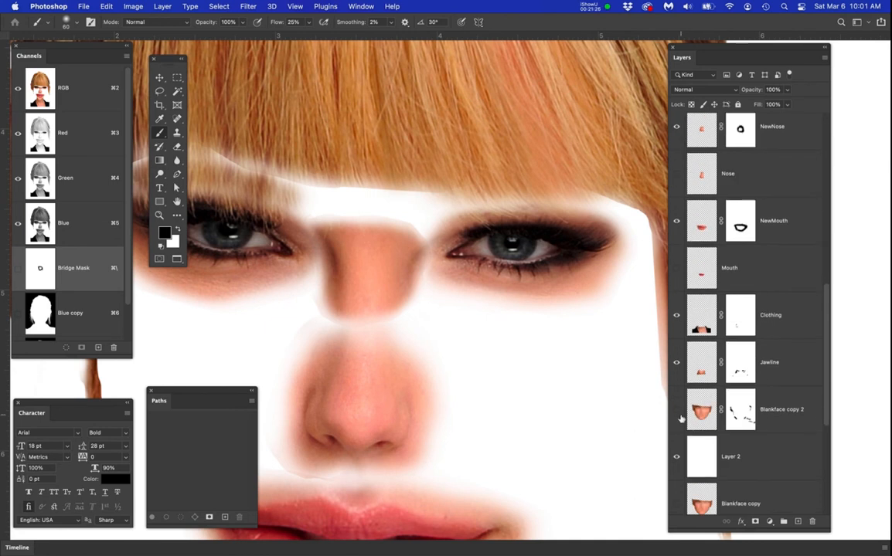
{"action": "left_click", "coordinate": [676, 412]}
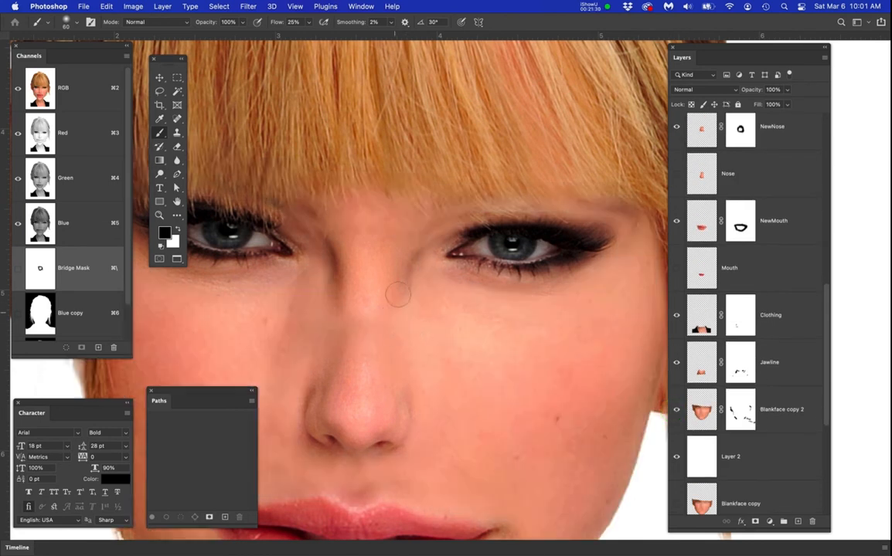
{"action": "key", "text": "super+t"}
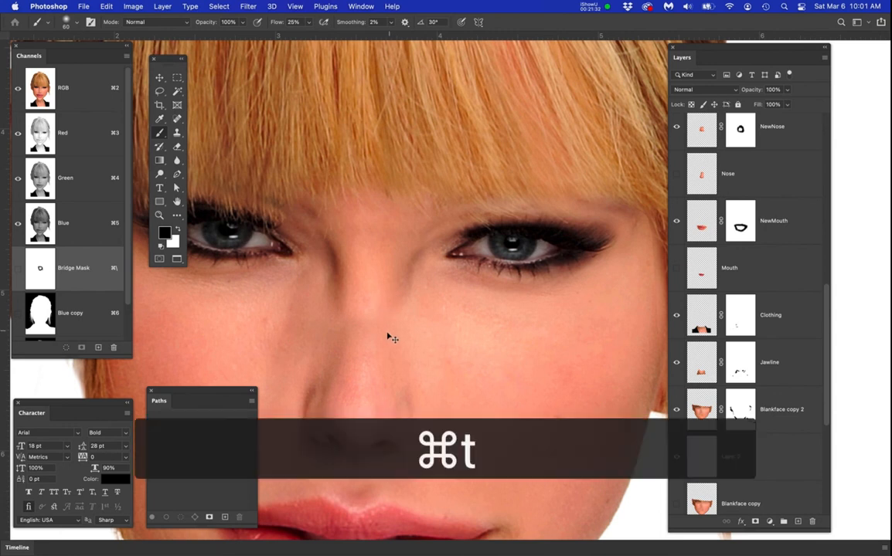
{"action": "left_click_drag", "start_coordinate": [369, 328], "coordinate": [361, 366]}
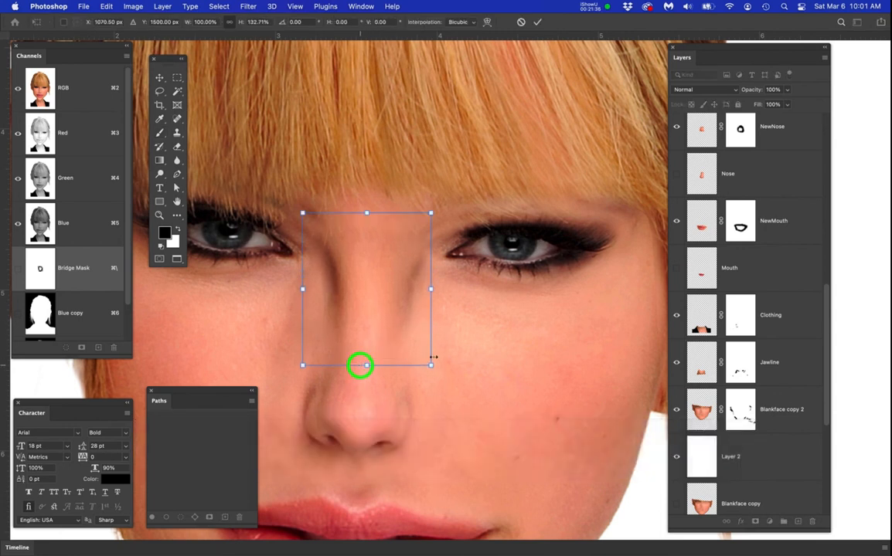
{"action": "key", "text": "Return"}
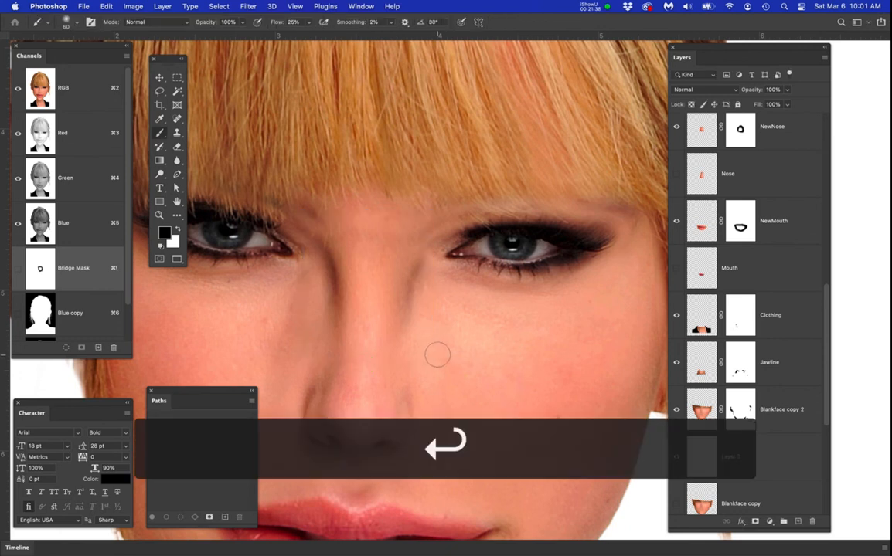
Show Main Layer copy to compare the original portrait with the caricature's lengthened nose bridge.
{"action": "scroll", "coordinate": [434, 329], "scroll_direction": "down", "scroll_amount": 6}
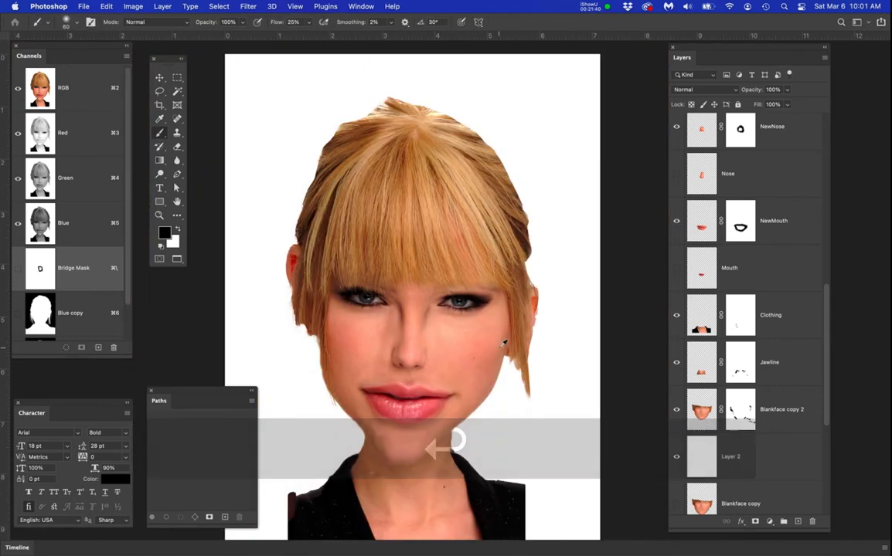
{"action": "scroll", "coordinate": [501, 338], "scroll_direction": "up", "scroll_amount": 1}
{"action": "scroll", "coordinate": [501, 338], "scroll_direction": "up", "scroll_amount": 1}
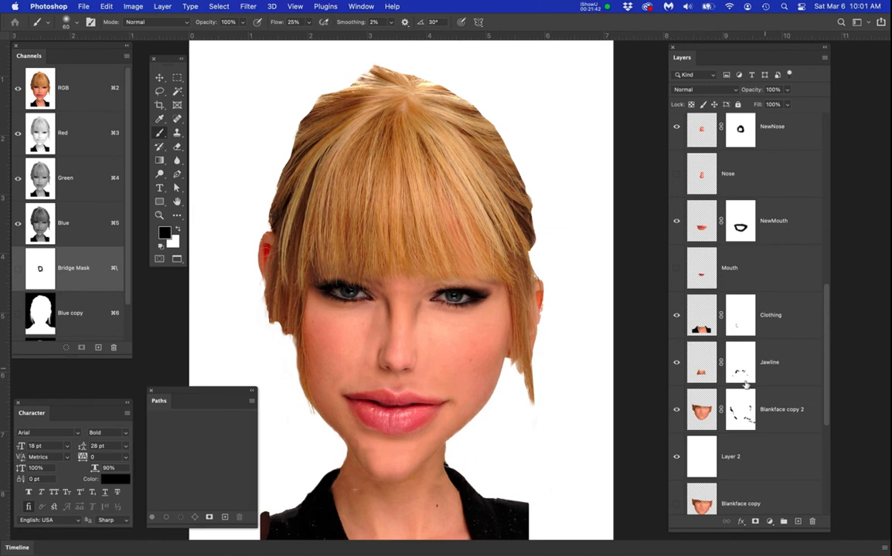
{"action": "scroll", "coordinate": [711, 174], "scroll_direction": "up", "scroll_amount": 8}
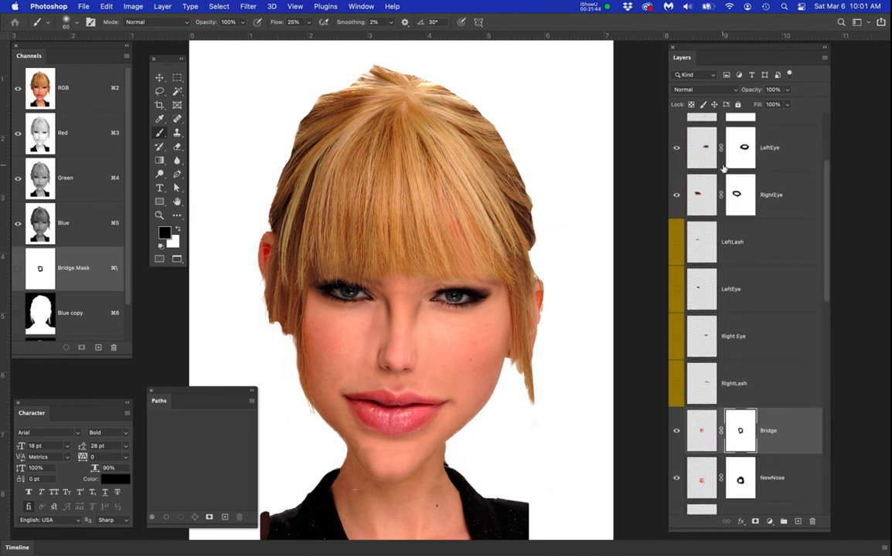
{"action": "left_click", "coordinate": [677, 138]}
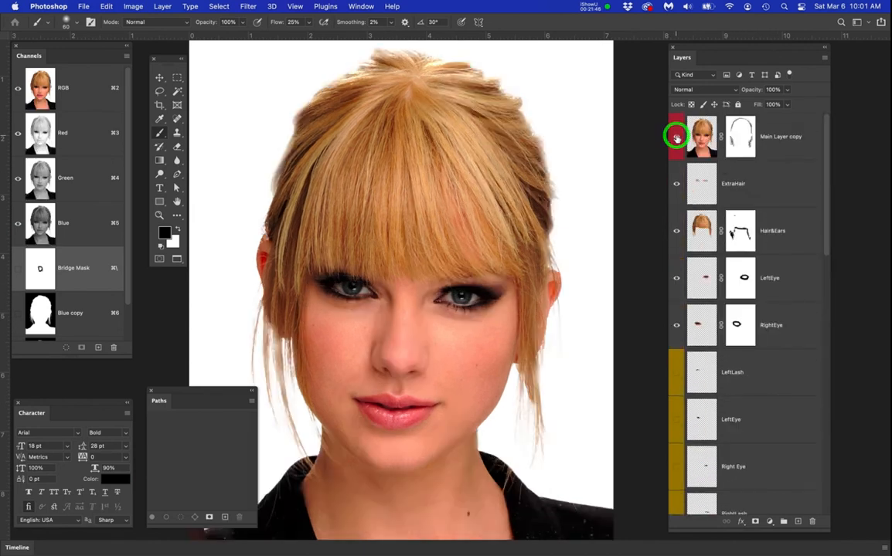
Toggle Main Layer copy to compare the original portrait with the caricature, leaving the layer hidden.
{"action": "left_click", "coordinate": [677, 138]}
{"action": "left_click", "coordinate": [677, 138]}
{"action": "left_click", "coordinate": [677, 138]}
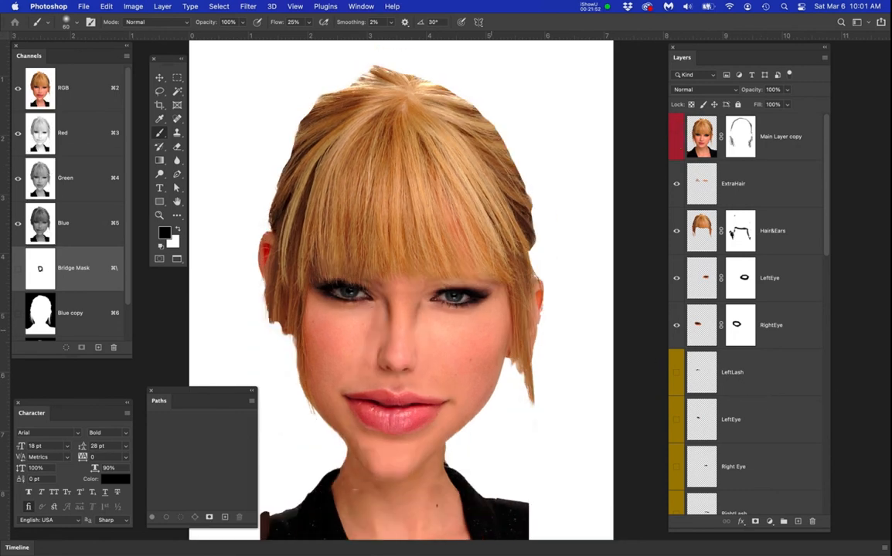
Select the Bridge layer's image rather than its mask and move the patch slightly upward between the eyes.
{"action": "scroll", "coordinate": [685, 386], "scroll_direction": "down", "scroll_amount": 3}
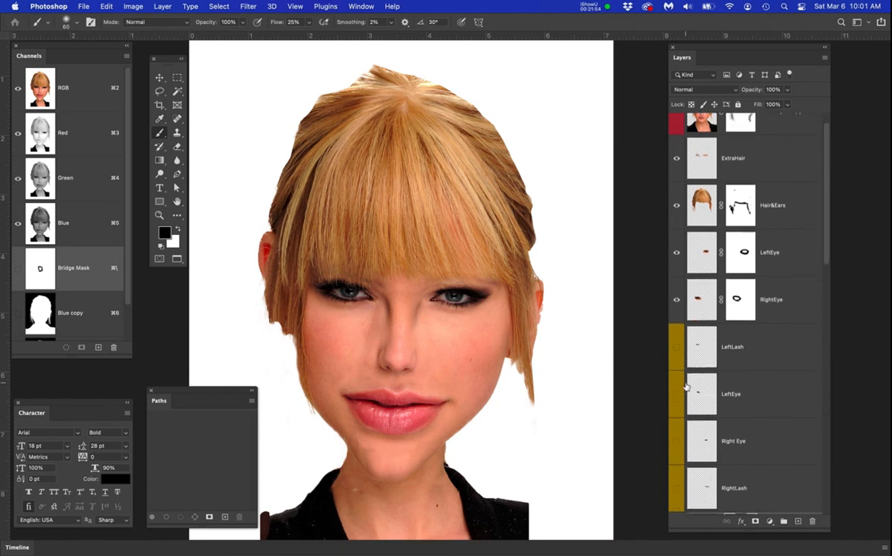
{"action": "scroll", "coordinate": [684, 386], "scroll_direction": "down", "scroll_amount": 10}
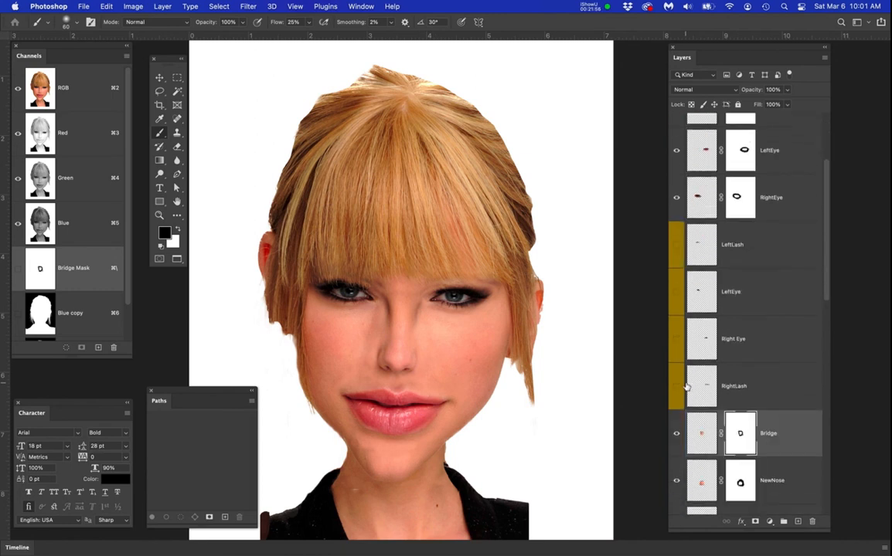
{"action": "left_click", "coordinate": [701, 366]}
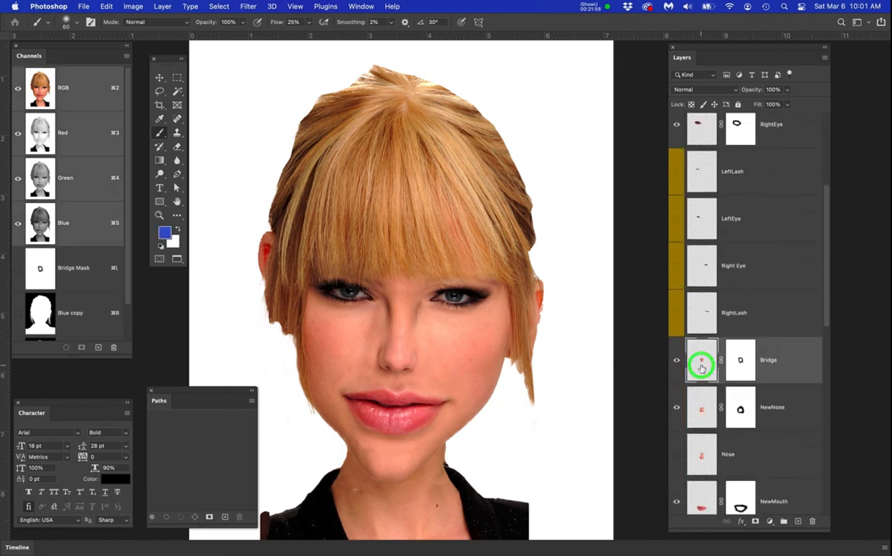
{"action": "key", "text": "v"}
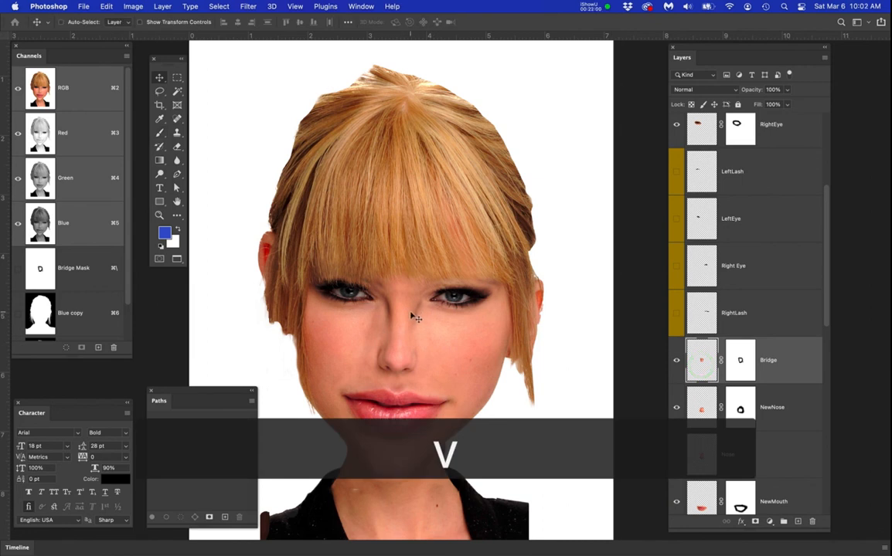
{"action": "scroll", "coordinate": [414, 317], "scroll_direction": "up", "scroll_amount": 2}
{"action": "left_click_drag", "start_coordinate": [409, 317], "coordinate": [406, 305]}
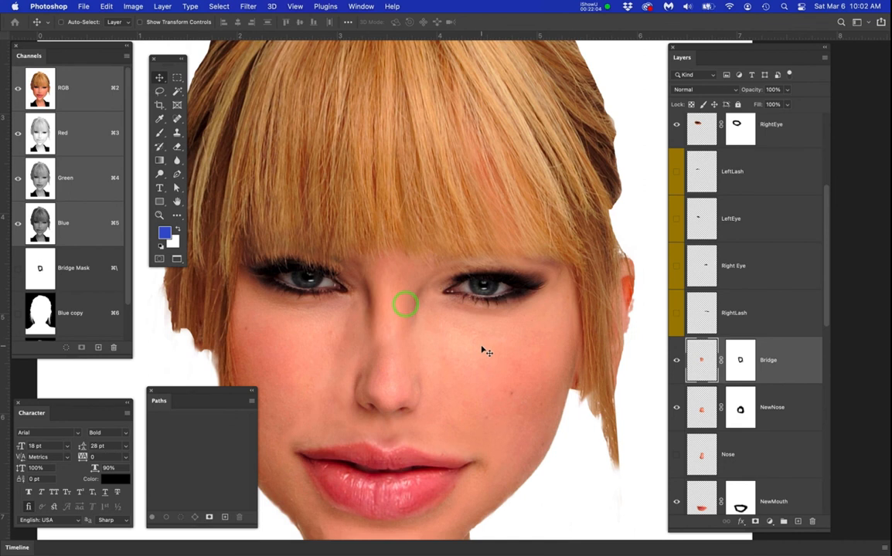
Paint black on the Bridge mask with the brush enlarged to size 100, softening the patch's dark side edges into the face.
{"action": "left_click", "coordinate": [742, 363]}
{"action": "key", "text": "b"}
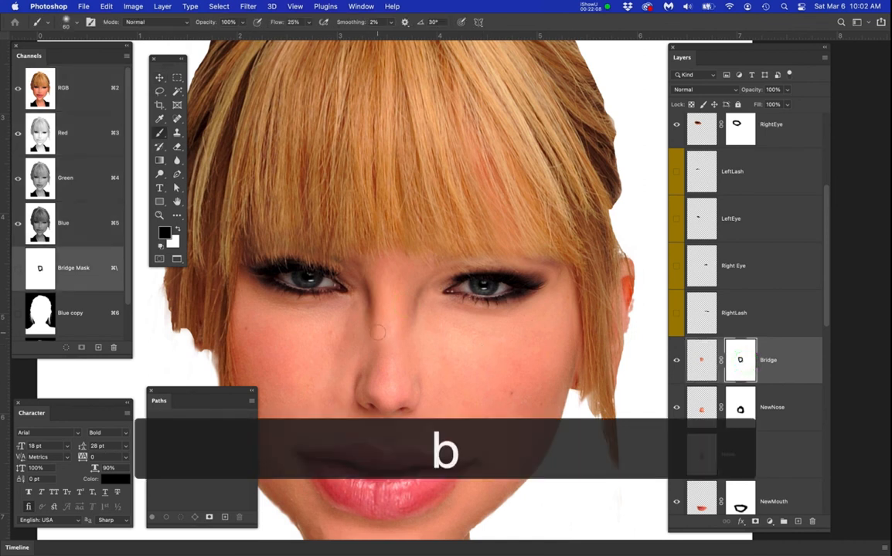
{"action": "key", "text": "bracketright"}
{"action": "key", "text": "bracketright"}
{"action": "key", "text": "bracketright"}
{"action": "key", "text": "bracketright"}
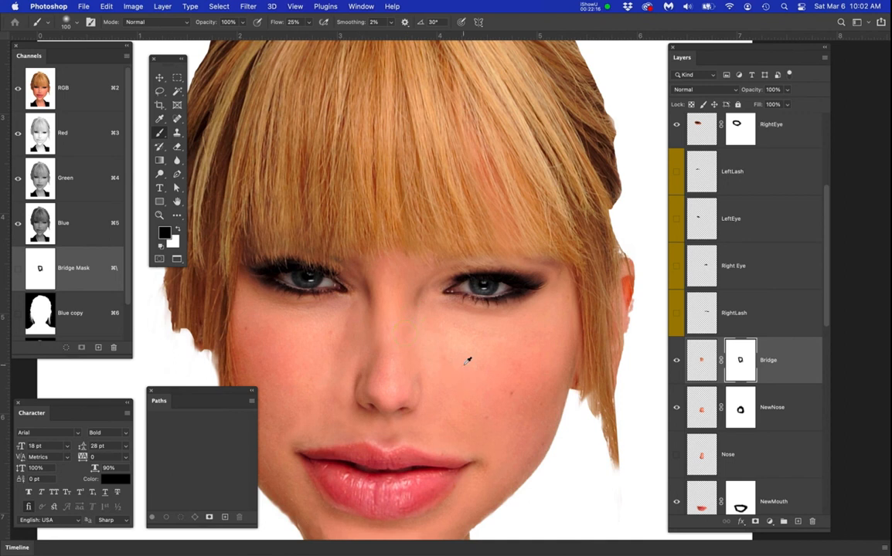
{"action": "scroll", "coordinate": [468, 361], "scroll_direction": "down", "scroll_amount": 3}
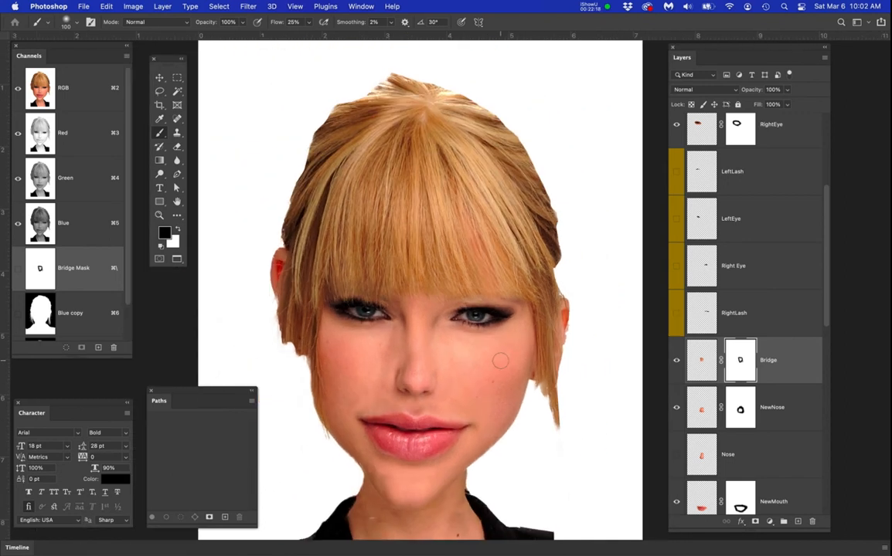